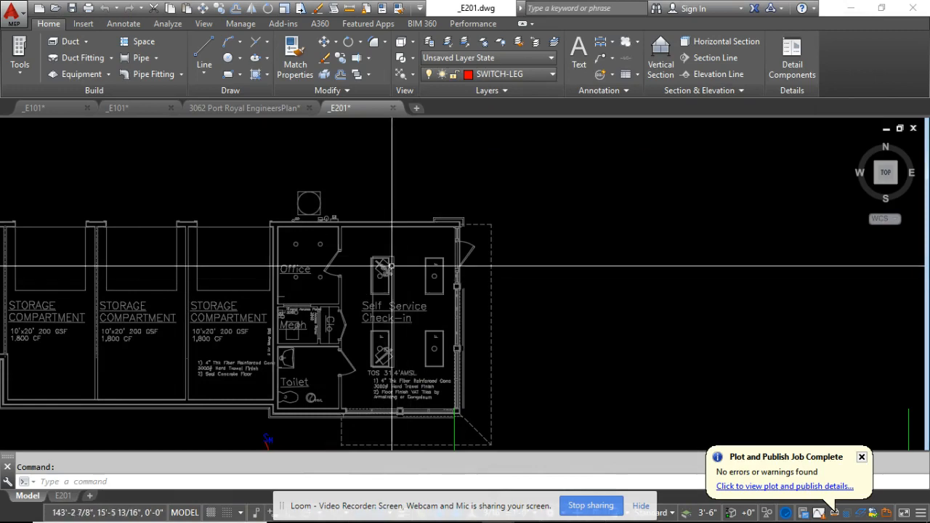
Make the CLG-GRID layer current using one of the existing ceiling grid hatches.
{"action": "scroll", "coordinate": [431, 286], "scroll_direction": "down", "scroll_amount": 4}
{"action": "scroll", "coordinate": [417, 267], "scroll_direction": "up", "scroll_amount": 5}
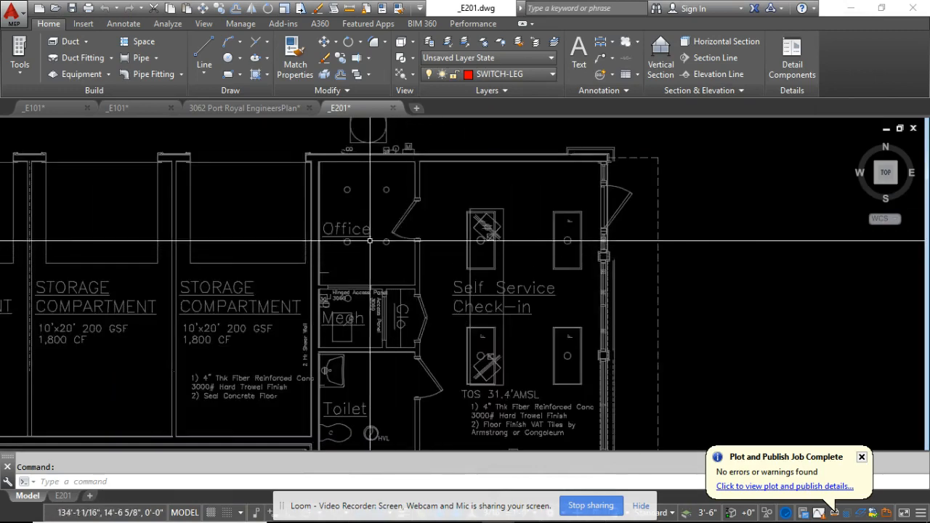
{"action": "scroll", "coordinate": [370, 241], "scroll_direction": "down", "scroll_amount": 2}
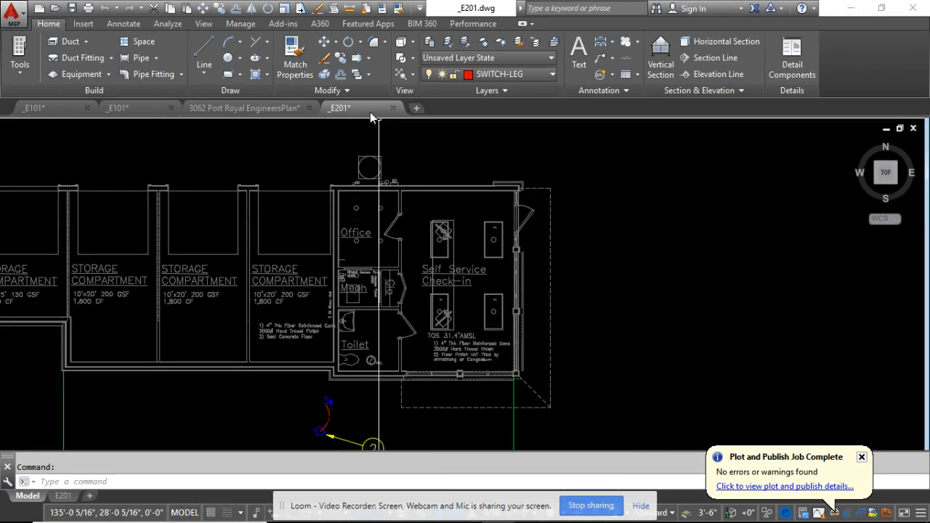
{"action": "mouse_move", "coordinate": [364, 112]}
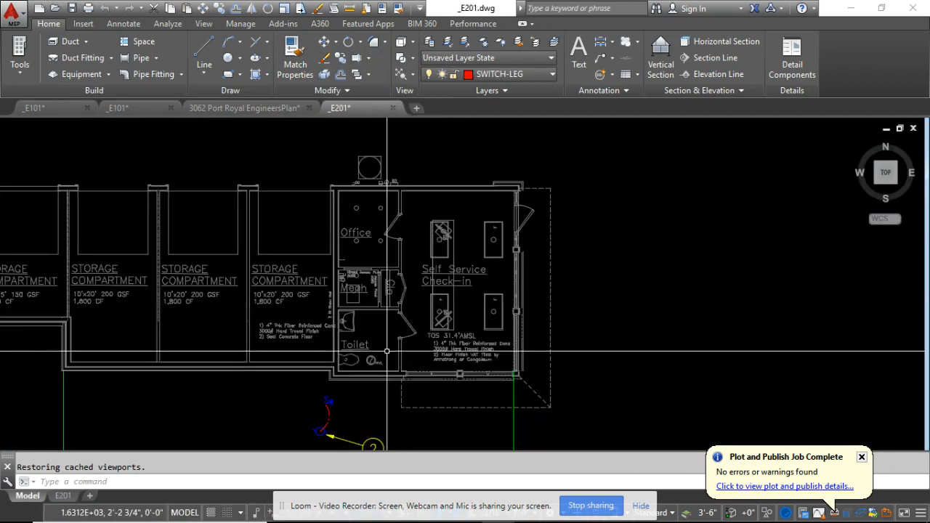
{"action": "scroll", "coordinate": [386, 351], "scroll_direction": "down", "scroll_amount": 5}
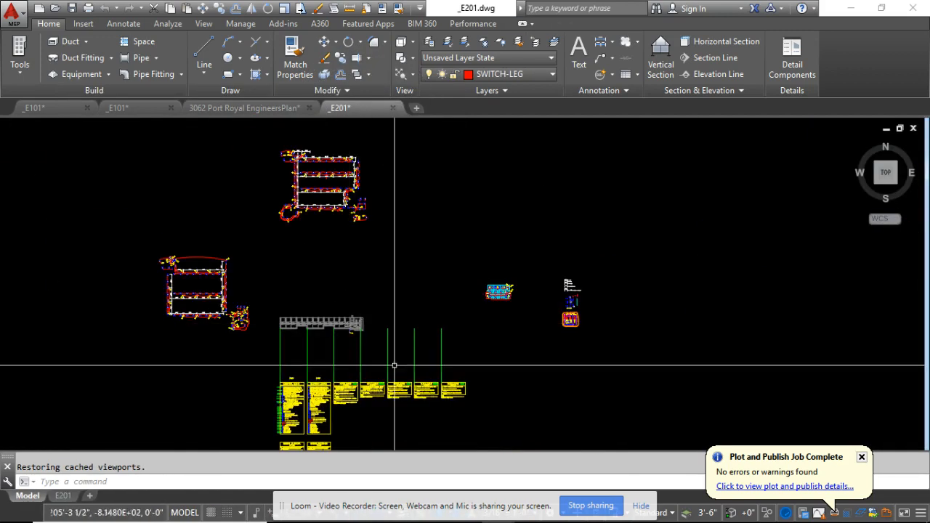
{"action": "scroll", "coordinate": [501, 298], "scroll_direction": "up", "scroll_amount": 10}
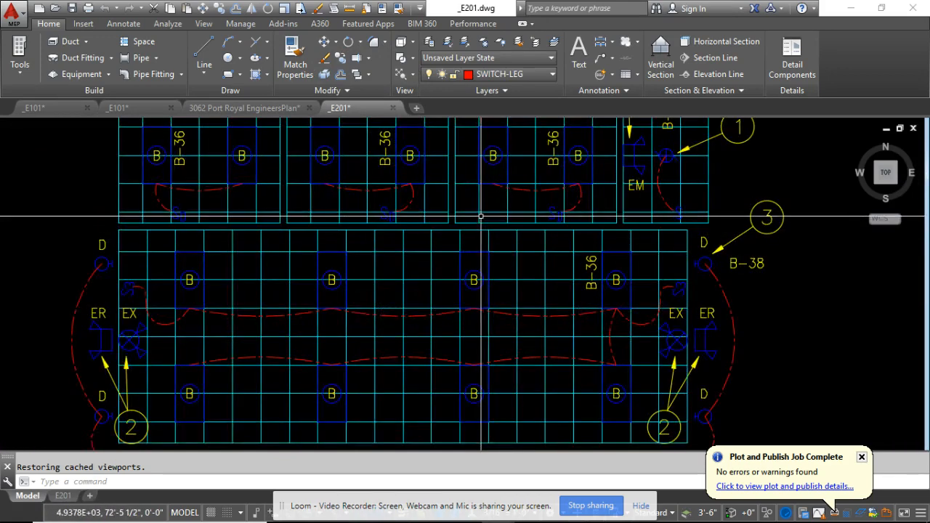
{"action": "left_click", "coordinate": [480, 214]}
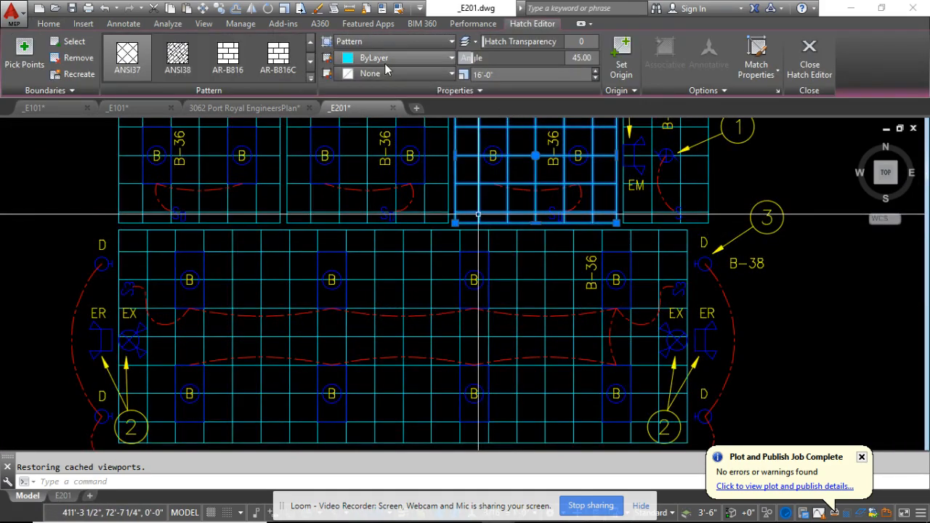
{"action": "left_click", "coordinate": [48, 24]}
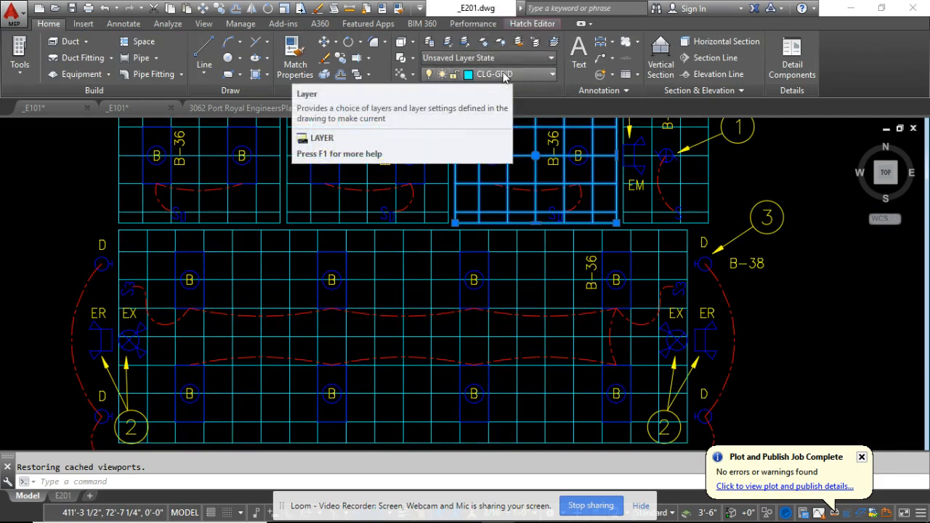
{"action": "left_click", "coordinate": [554, 42]}
Draw a rectangle around the Office room's interior, from its lower-right wall corner to the upper-left one.
{"action": "scroll", "coordinate": [571, 213], "scroll_direction": "down", "scroll_amount": 5}
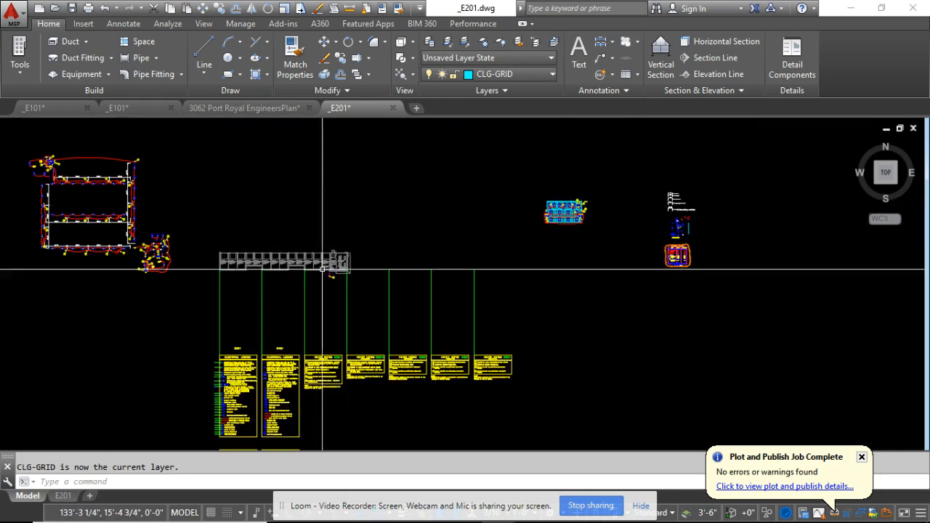
{"action": "scroll", "coordinate": [358, 207], "scroll_direction": "up", "scroll_amount": 3}
{"action": "scroll", "coordinate": [358, 206], "scroll_direction": "up", "scroll_amount": 5}
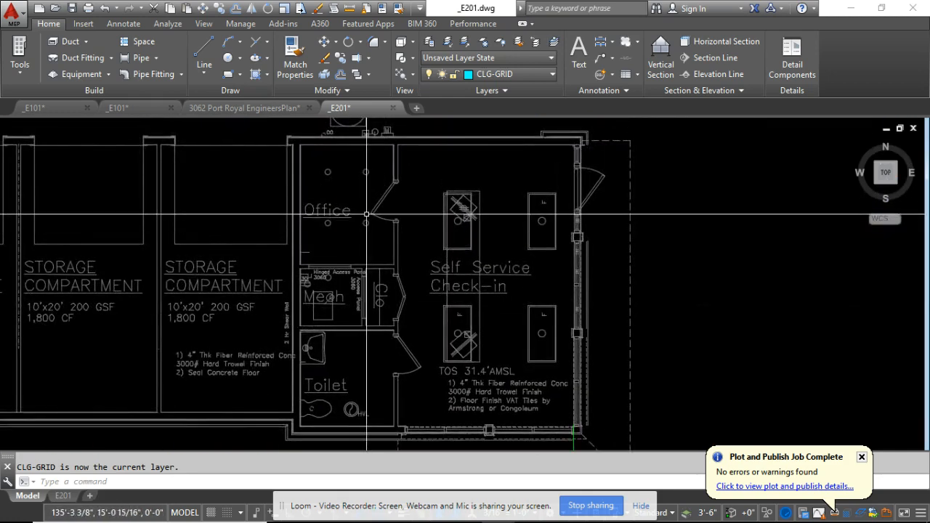
{"action": "scroll", "coordinate": [360, 249], "scroll_direction": "up", "scroll_amount": 2}
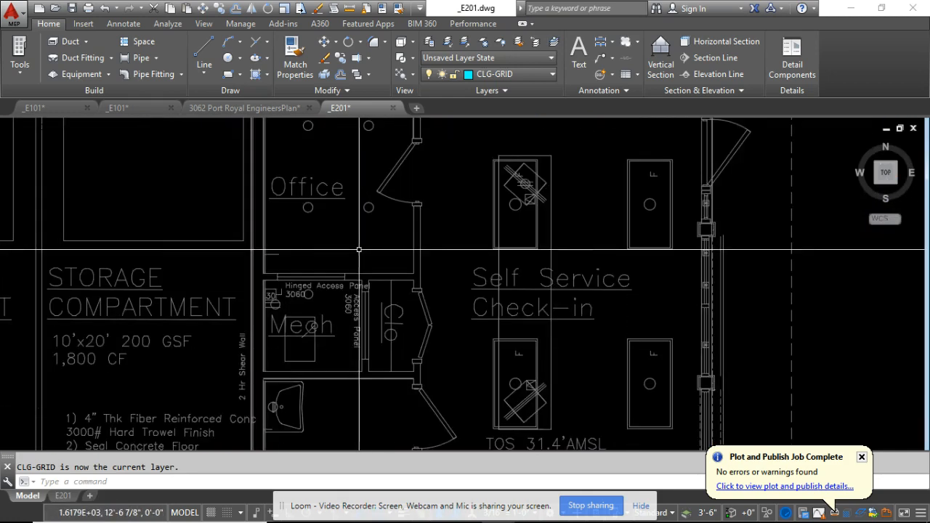
{"action": "middle_click_drag", "start_coordinate": [359, 249], "coordinate": [365, 312]}
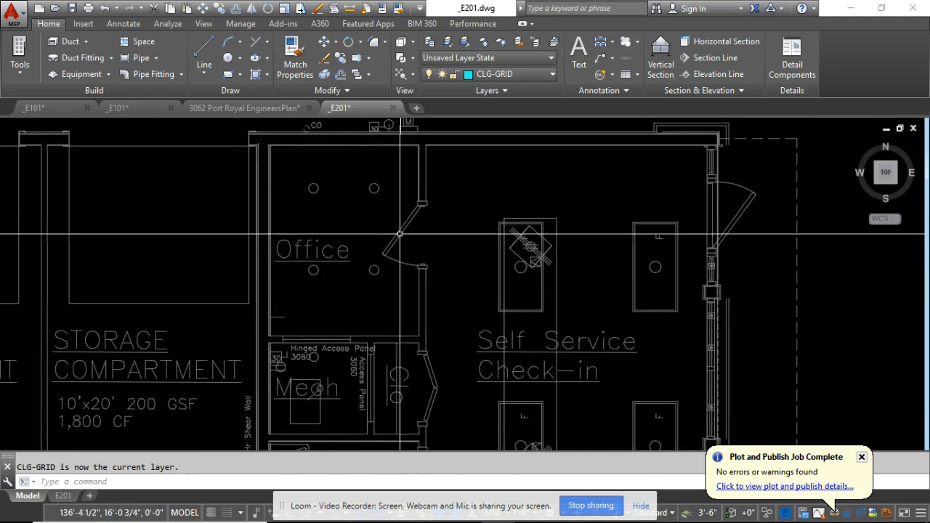
{"action": "scroll", "coordinate": [399, 234], "scroll_direction": "up", "scroll_amount": 4}
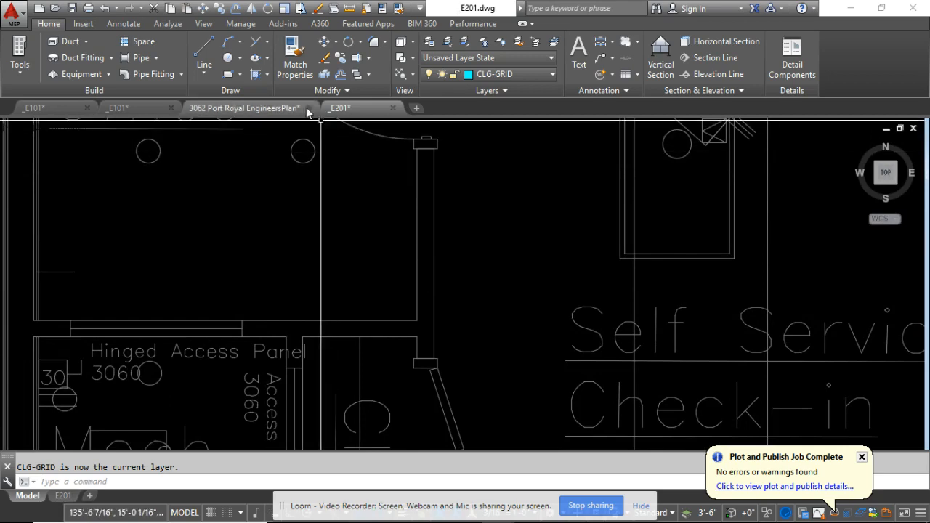
{"action": "left_click", "coordinate": [230, 75]}
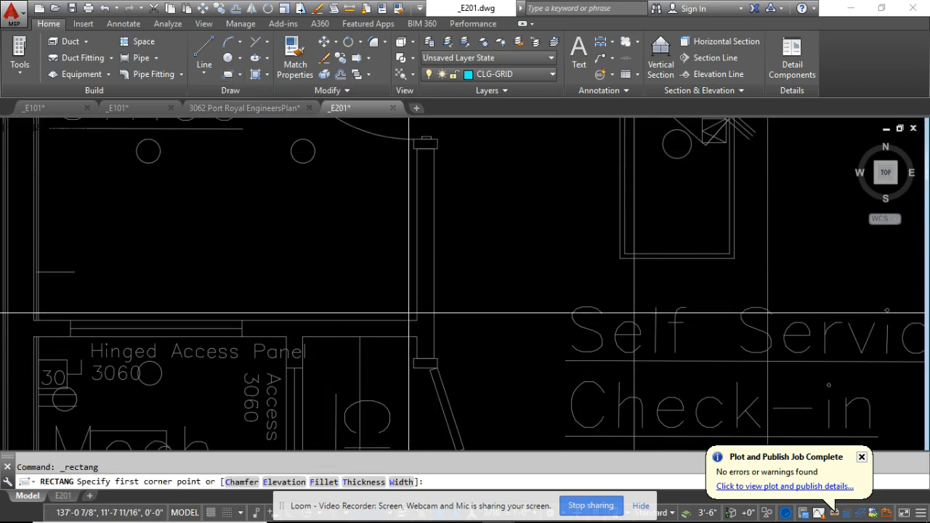
{"action": "left_click", "coordinate": [416, 321]}
{"action": "scroll", "coordinate": [276, 228], "scroll_direction": "down", "scroll_amount": 4}
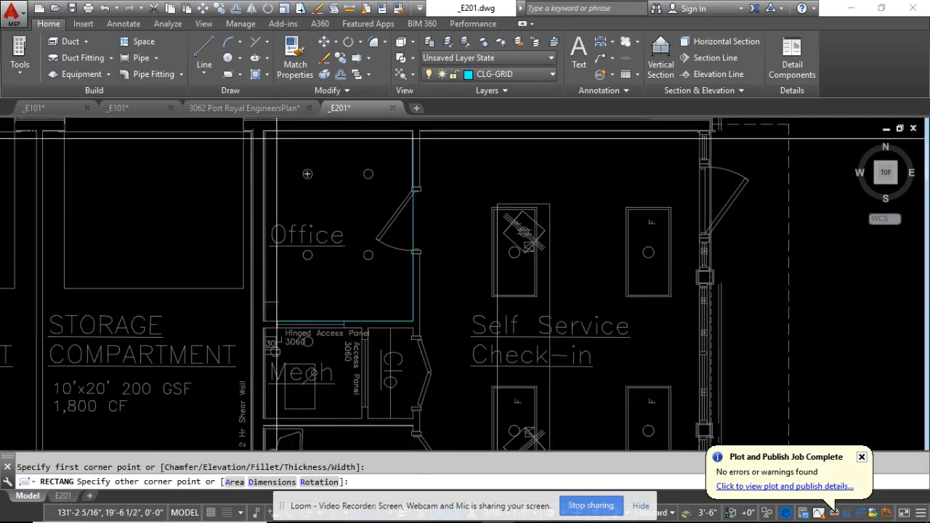
{"action": "scroll", "coordinate": [251, 133], "scroll_direction": "up", "scroll_amount": 5}
{"action": "left_click", "coordinate": [251, 133]}
{"action": "scroll", "coordinate": [414, 311], "scroll_direction": "down", "scroll_amount": 5}
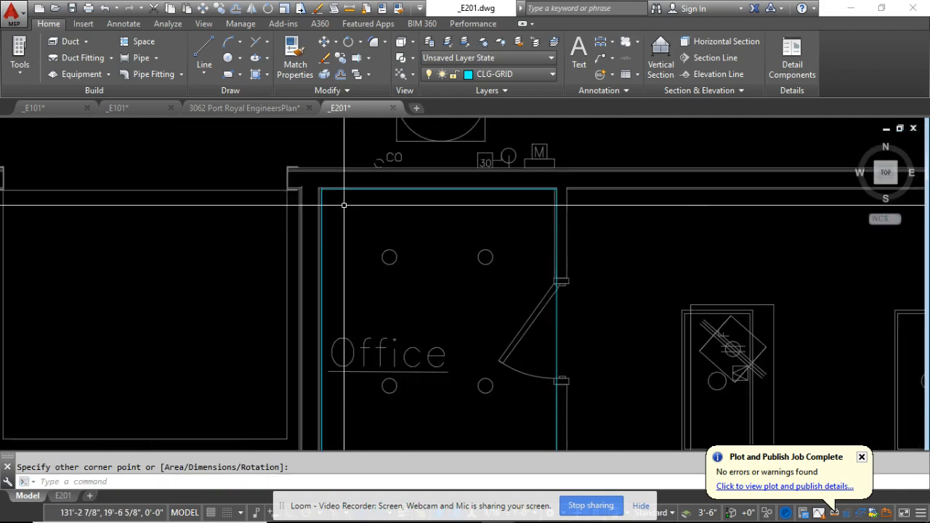
{"action": "scroll", "coordinate": [389, 273], "scroll_direction": "down", "scroll_amount": 2}
{"action": "middle_click_drag", "start_coordinate": [388, 270], "coordinate": [333, 201]}
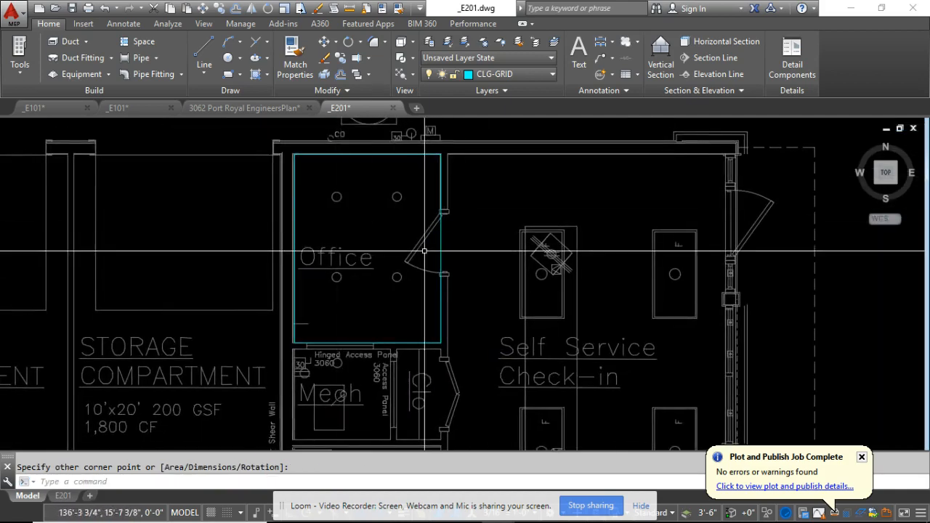
Examine how the Office rectangle fits against the room's walls and the adjoining Self Service Check-in corner.
{"action": "left_click", "coordinate": [439, 249]}
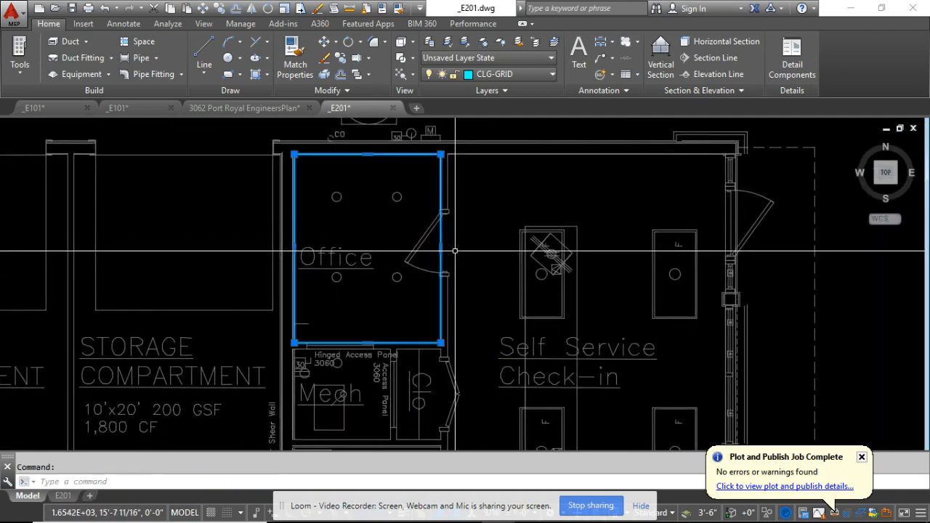
{"action": "scroll", "coordinate": [455, 252], "scroll_direction": "down", "scroll_amount": 2}
{"action": "mouse_move", "coordinate": [446, 280]}
{"action": "middle_mouse_down"}
{"action": "mouse_move", "coordinate": [422, 215]}
{"action": "mouse_move", "coordinate": [401, 219]}
{"action": "mouse_move", "coordinate": [389, 271]}
{"action": "mouse_move", "coordinate": [309, 279]}
{"action": "middle_mouse_up"}
{"action": "scroll", "coordinate": [389, 270], "scroll_direction": "down", "scroll_amount": 2}
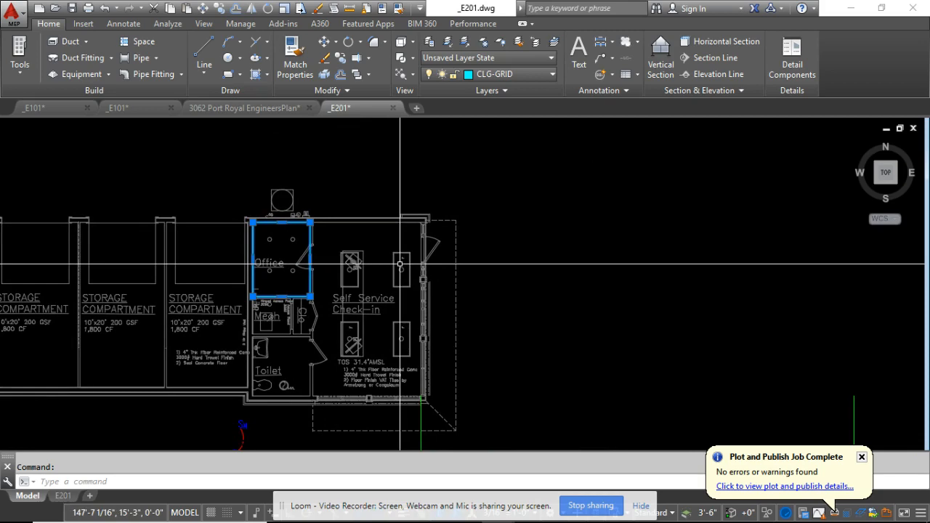
{"action": "scroll", "coordinate": [323, 203], "scroll_direction": "up", "scroll_amount": 6}
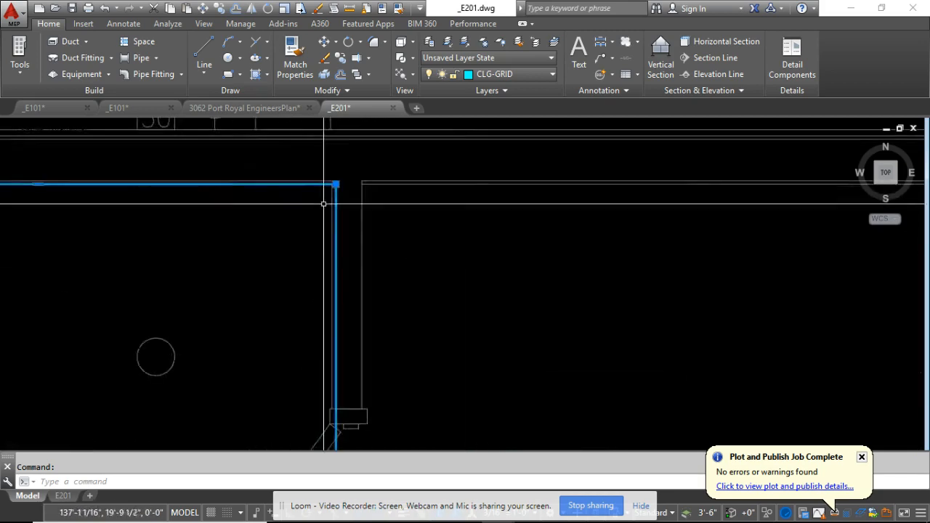
{"action": "scroll", "coordinate": [348, 184], "scroll_direction": "down", "scroll_amount": 4}
{"action": "scroll", "coordinate": [350, 338], "scroll_direction": "up", "scroll_amount": 4}
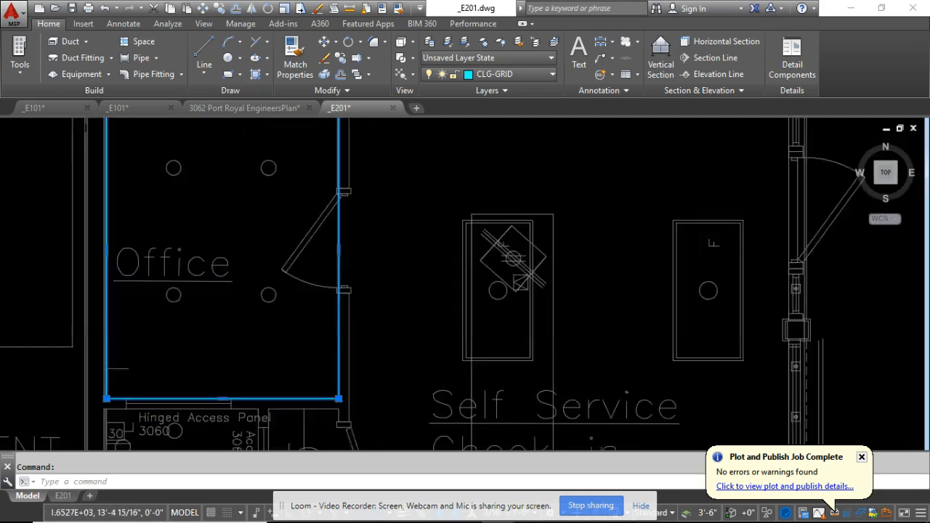
{"action": "scroll", "coordinate": [354, 238], "scroll_direction": "down", "scroll_amount": 2}
{"action": "scroll", "coordinate": [363, 332], "scroll_direction": "up", "scroll_amount": 3}
{"action": "key", "text": "Escape"}
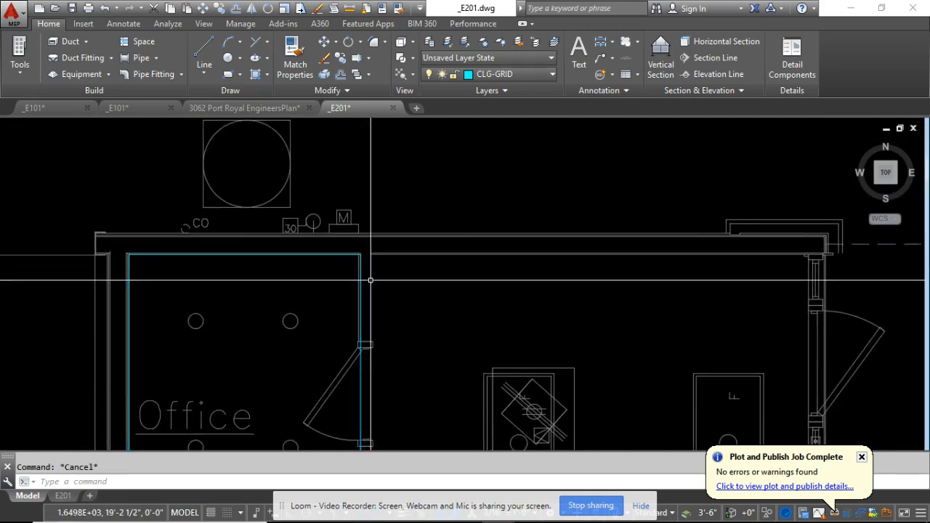
{"action": "scroll", "coordinate": [367, 349], "scroll_direction": "up", "scroll_amount": 3}
{"action": "scroll", "coordinate": [363, 392], "scroll_direction": "up", "scroll_amount": 4}
{"action": "scroll", "coordinate": [357, 373], "scroll_direction": "down", "scroll_amount": 2}
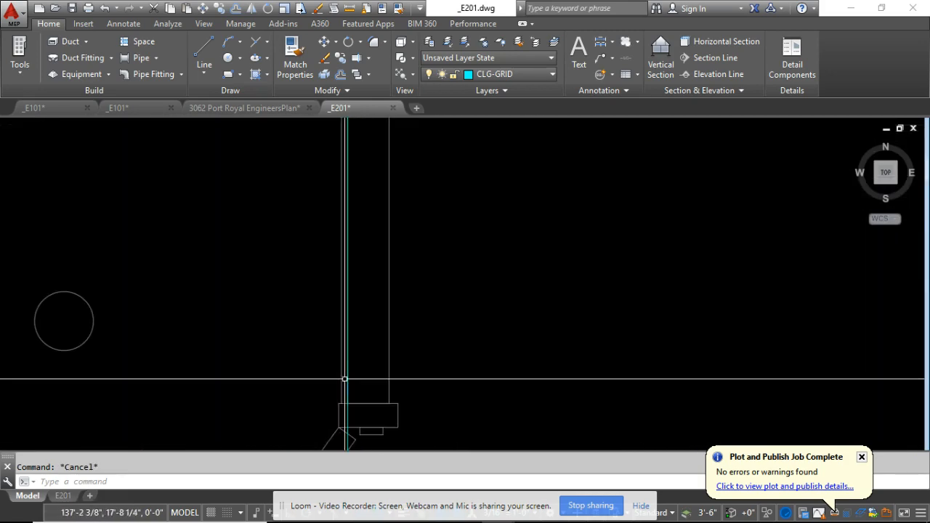
{"action": "scroll", "coordinate": [382, 356], "scroll_direction": "down", "scroll_amount": 4}
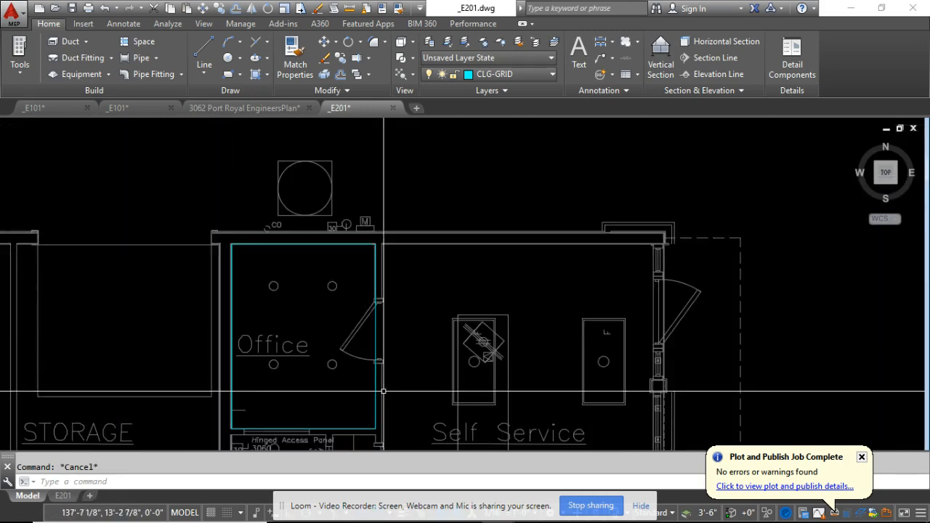
{"action": "scroll", "coordinate": [375, 380], "scroll_direction": "up", "scroll_amount": 3}
{"action": "scroll", "coordinate": [348, 350], "scroll_direction": "down", "scroll_amount": 4}
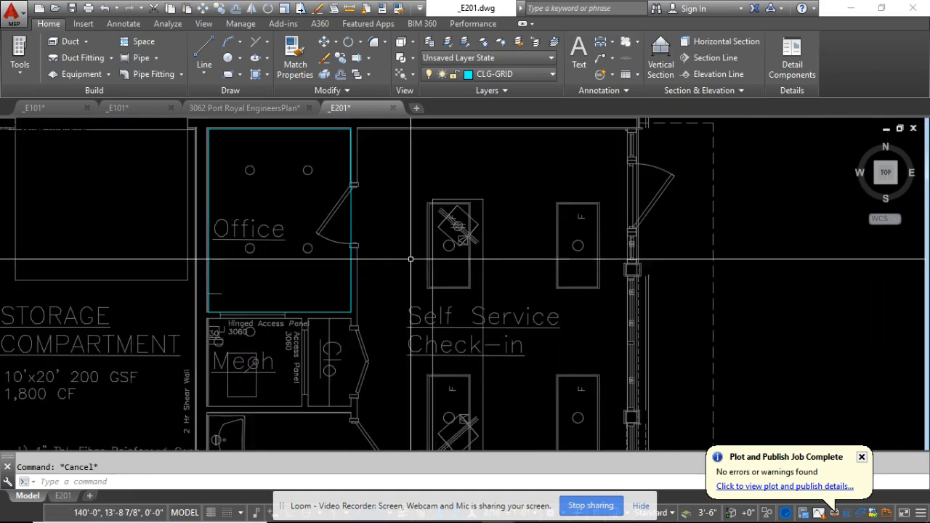
{"action": "scroll", "coordinate": [362, 218], "scroll_direction": "up", "scroll_amount": 4}
{"action": "scroll", "coordinate": [362, 196], "scroll_direction": "up", "scroll_amount": 3}
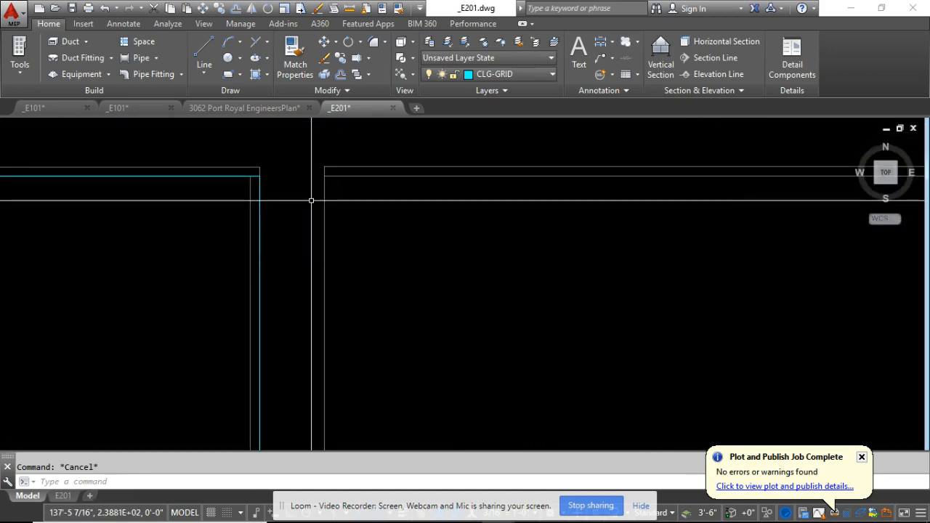
{"action": "scroll", "coordinate": [306, 201], "scroll_direction": "down", "scroll_amount": 3}
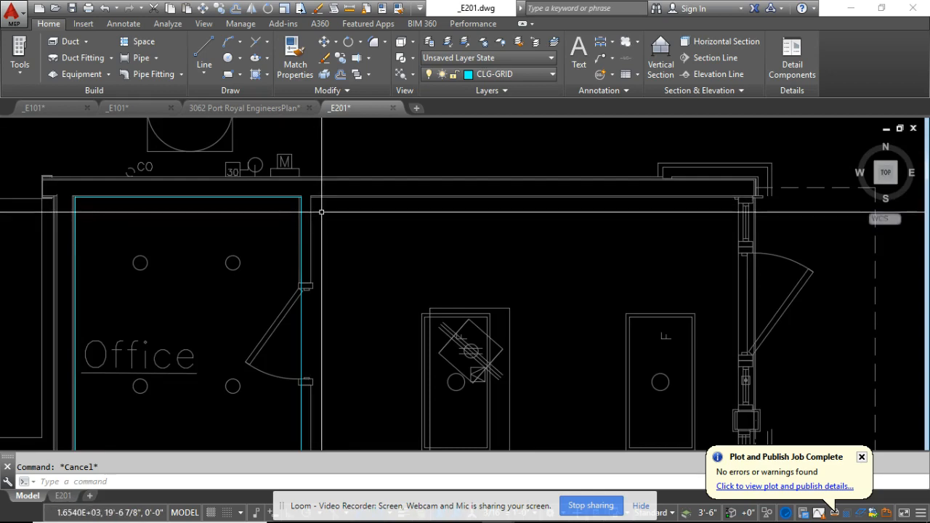
Examine the Self Service Check-in area's exterior wall and columns, and the walls around the Mech and Clo rooms.
{"action": "middle_click_drag", "start_coordinate": [474, 326], "coordinate": [349, 228]}
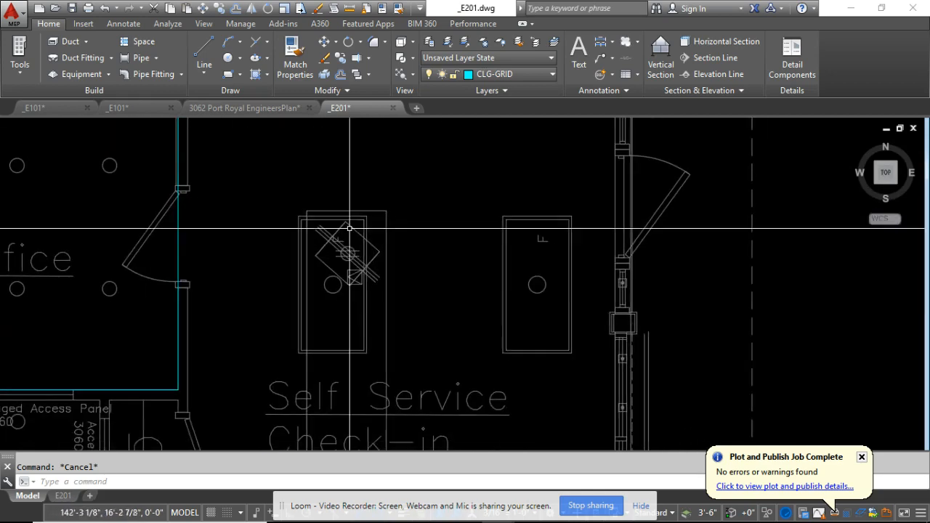
{"action": "middle_click_drag", "start_coordinate": [599, 260], "coordinate": [505, 209]}
{"action": "scroll", "coordinate": [548, 298], "scroll_direction": "down", "scroll_amount": 2}
{"action": "scroll", "coordinate": [554, 388], "scroll_direction": "up", "scroll_amount": 2}
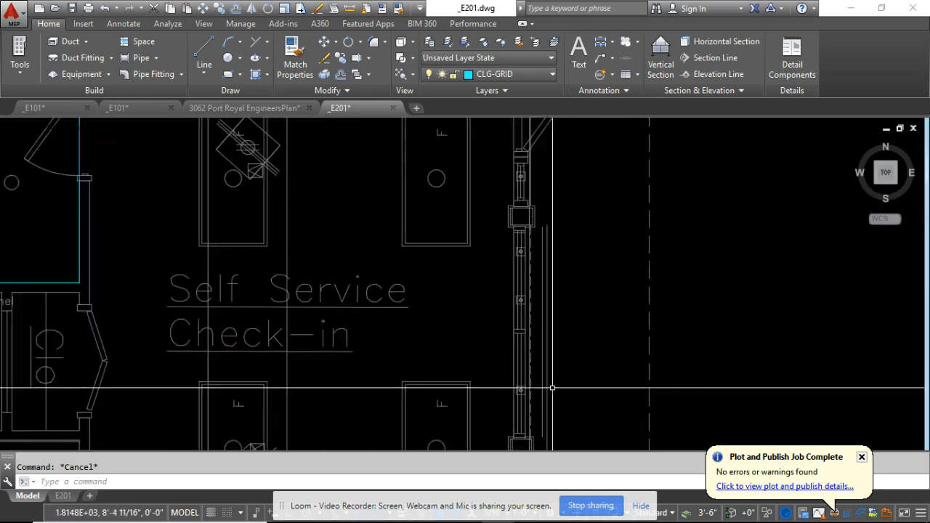
{"action": "middle_click_drag", "start_coordinate": [575, 399], "coordinate": [557, 320]}
{"action": "scroll", "coordinate": [528, 296], "scroll_direction": "down", "scroll_amount": 2}
{"action": "scroll", "coordinate": [541, 369], "scroll_direction": "up", "scroll_amount": 4}
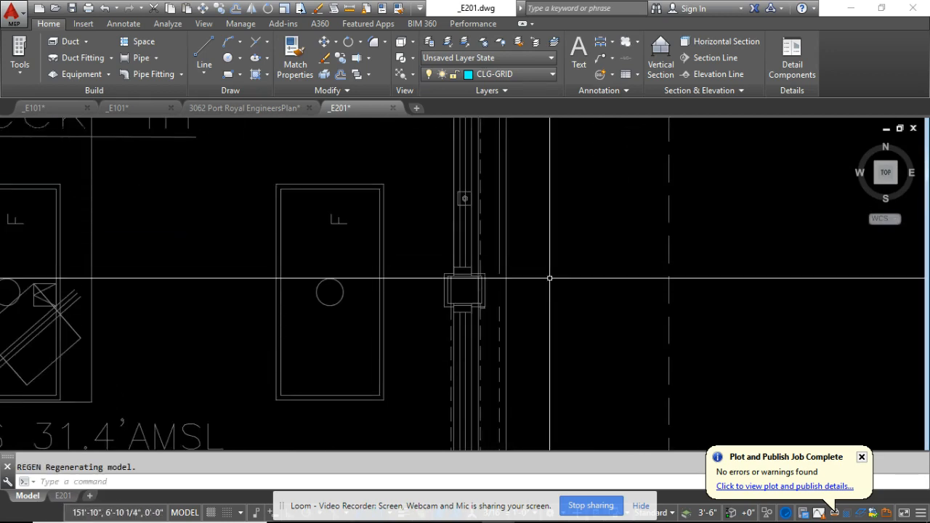
{"action": "scroll", "coordinate": [551, 281], "scroll_direction": "down", "scroll_amount": 6}
{"action": "middle_click_drag", "start_coordinate": [492, 298], "coordinate": [532, 354]}
{"action": "scroll", "coordinate": [331, 197], "scroll_direction": "up", "scroll_amount": 4}
{"action": "mouse_move", "coordinate": [412, 309]}
{"action": "middle_mouse_down"}
{"action": "mouse_move", "coordinate": [399, 220]}
{"action": "mouse_move", "coordinate": [404, 163]}
{"action": "middle_mouse_up"}
{"action": "scroll", "coordinate": [481, 277], "scroll_direction": "up", "scroll_amount": 2}
{"action": "middle_click_drag", "start_coordinate": [481, 276], "coordinate": [385, 198]}
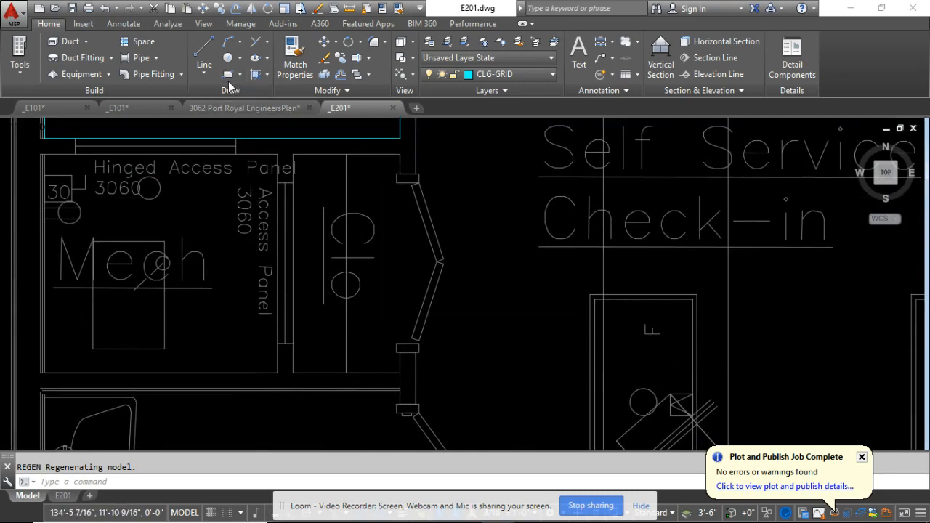
Draw a trial rectangle around the Clo closet's interior and delete it.
{"action": "left_click", "coordinate": [225, 78]}
{"action": "left_click", "coordinate": [398, 372]}
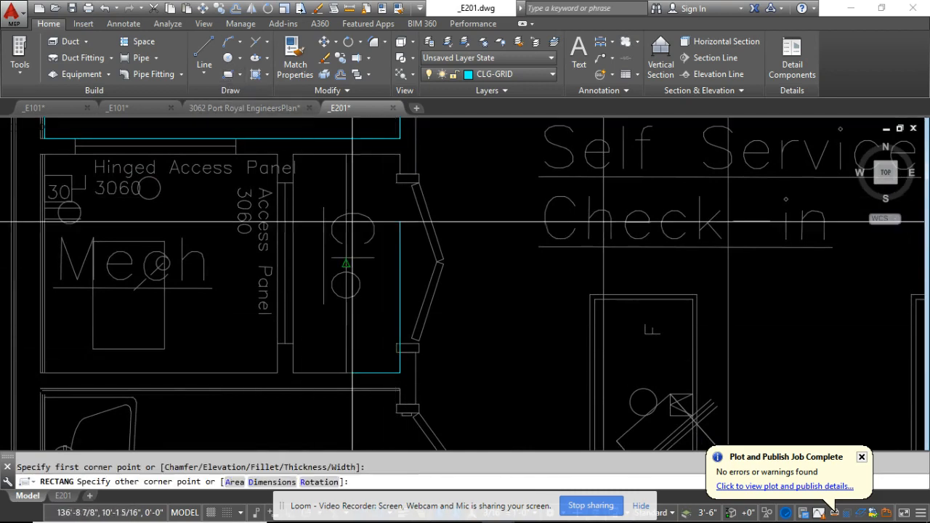
{"action": "left_click", "coordinate": [297, 167]}
{"action": "scroll", "coordinate": [370, 265], "scroll_direction": "down", "scroll_amount": 5}
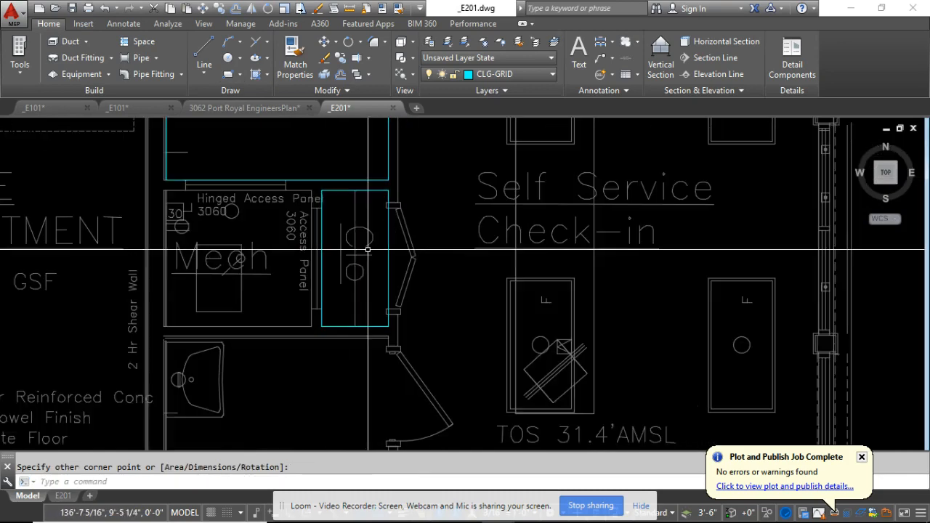
{"action": "key", "text": "Escape"}
{"action": "scroll", "coordinate": [369, 263], "scroll_direction": "up", "scroll_amount": 5}
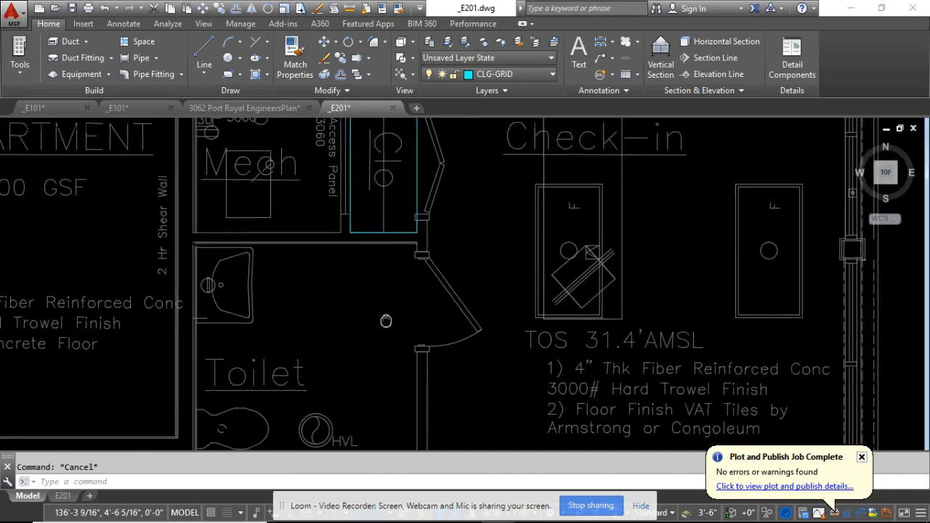
{"action": "left_click", "coordinate": [428, 266]}
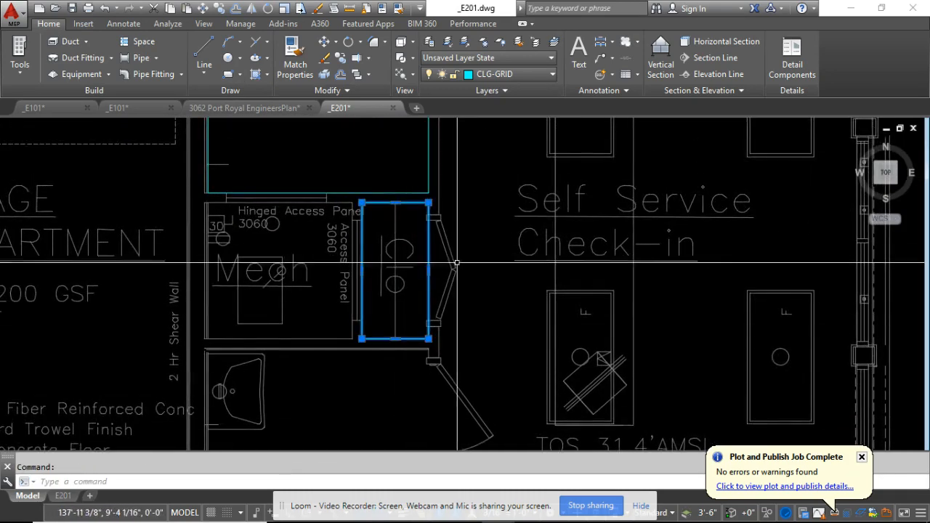
{"action": "key", "text": "Delete"}
Delete the Office rectangle and undo the deletions of both the Office and Clo rectangles.
{"action": "left_click", "coordinate": [417, 193]}
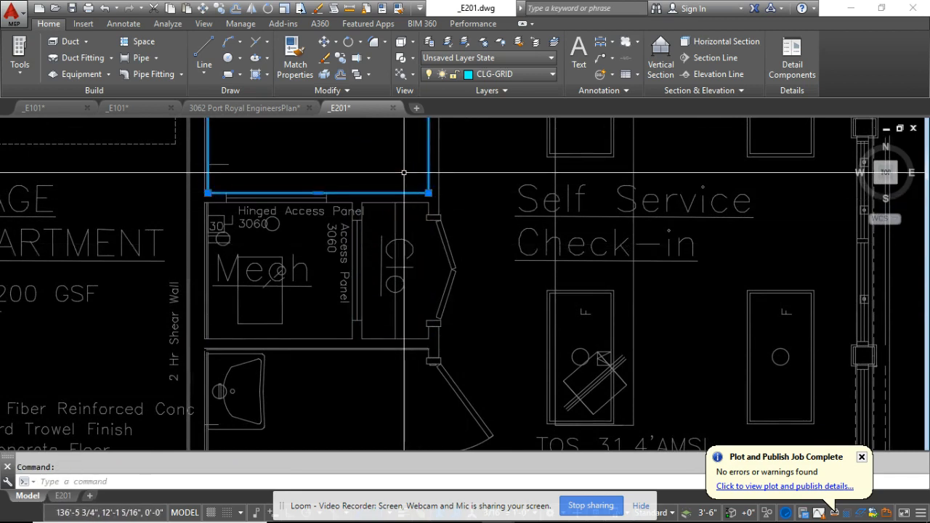
{"action": "key", "text": "Delete"}
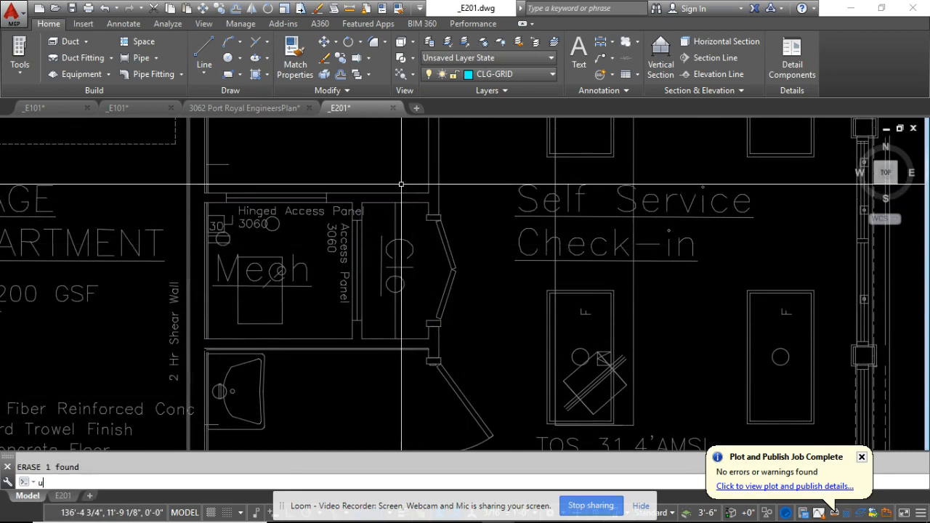
{"action": "middle_click_drag", "start_coordinate": [427, 233], "coordinate": [424, 291]}
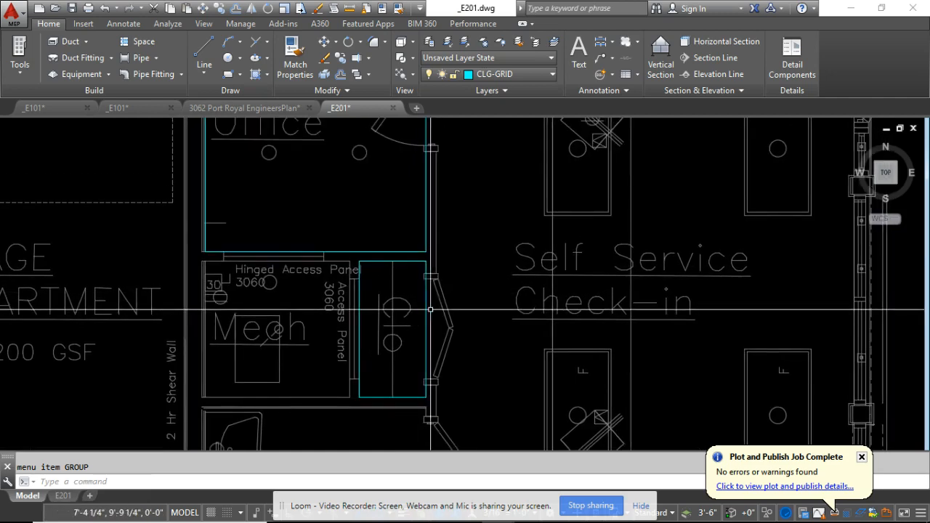
Compare the Office and Clo rectangles along their shared wall, and delete the Clo rectangle.
{"action": "left_click", "coordinate": [426, 291]}
{"action": "left_click", "coordinate": [410, 251]}
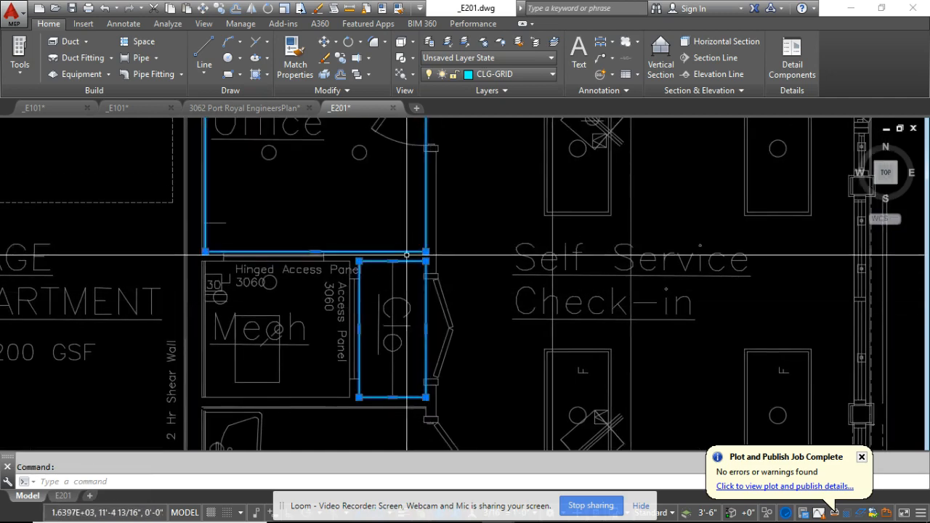
{"action": "scroll", "coordinate": [406, 251], "scroll_direction": "up", "scroll_amount": 4}
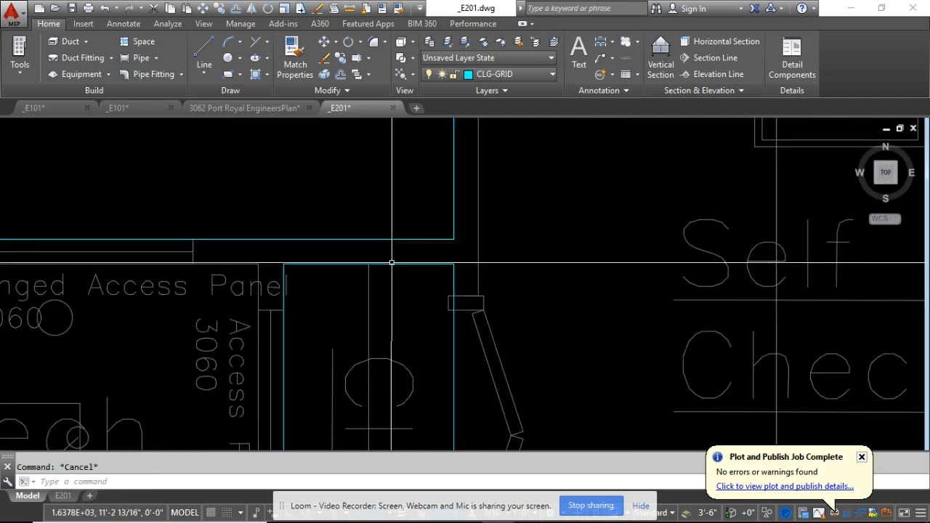
{"action": "scroll", "coordinate": [399, 283], "scroll_direction": "down", "scroll_amount": 5}
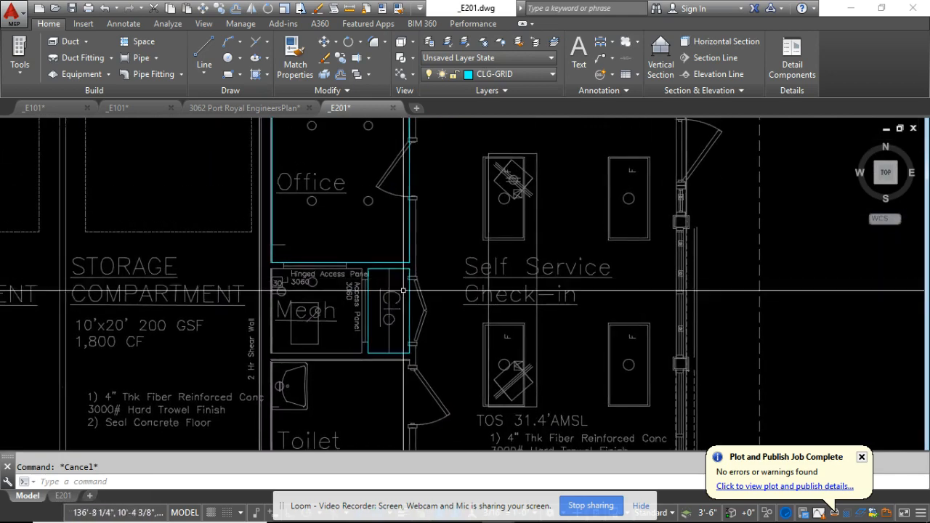
{"action": "left_click", "coordinate": [406, 298]}
{"action": "key", "text": "Delete"}
Examine the pattern, angle and scale of an existing ceiling-grid hatch in one of the finished reference plan's small rooms.
{"action": "scroll", "coordinate": [403, 260], "scroll_direction": "down", "scroll_amount": 6}
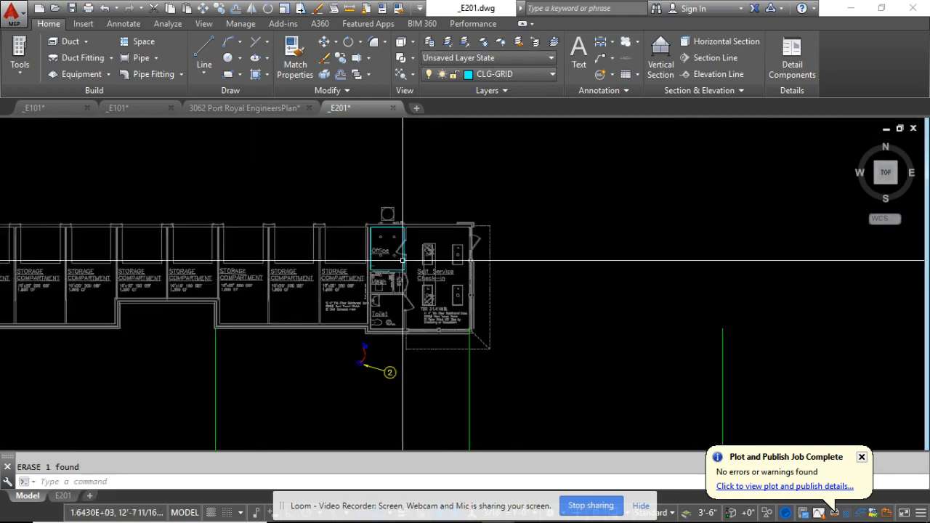
{"action": "scroll", "coordinate": [403, 260], "scroll_direction": "down", "scroll_amount": 4}
{"action": "scroll", "coordinate": [641, 178], "scroll_direction": "up", "scroll_amount": 2}
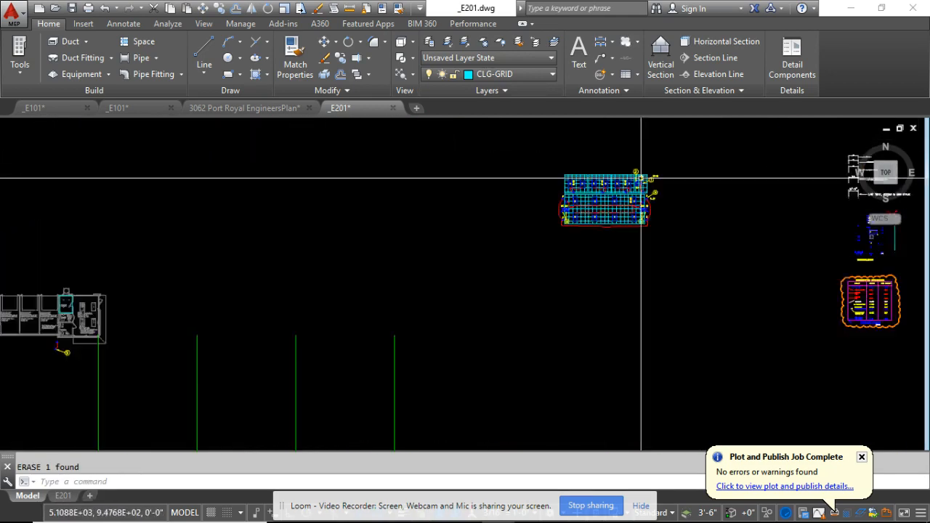
{"action": "scroll", "coordinate": [641, 178], "scroll_direction": "up", "scroll_amount": 10}
{"action": "scroll", "coordinate": [436, 203], "scroll_direction": "down", "scroll_amount": 2}
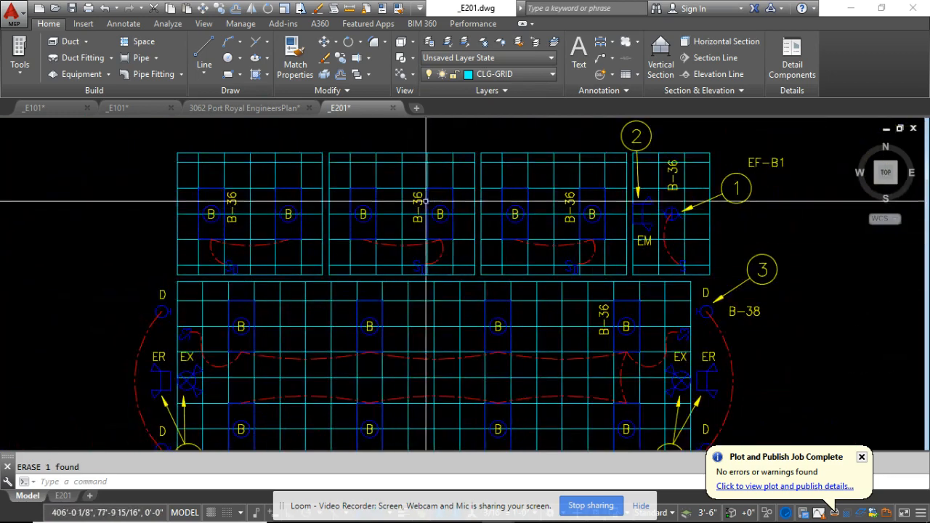
{"action": "left_click", "coordinate": [409, 180]}
{"action": "scroll", "coordinate": [408, 180], "scroll_direction": "up", "scroll_amount": 4}
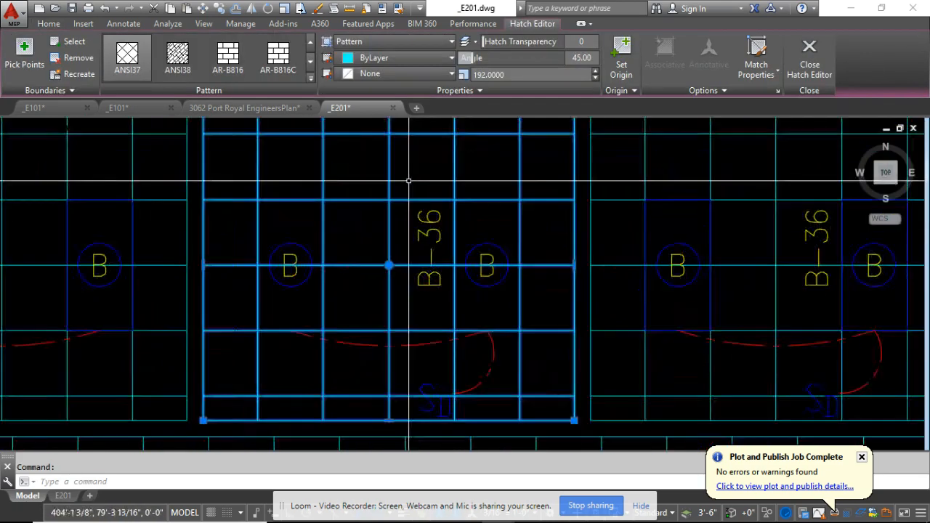
{"action": "scroll", "coordinate": [430, 181], "scroll_direction": "down", "scroll_amount": 6}
{"action": "key", "text": "Escape"}
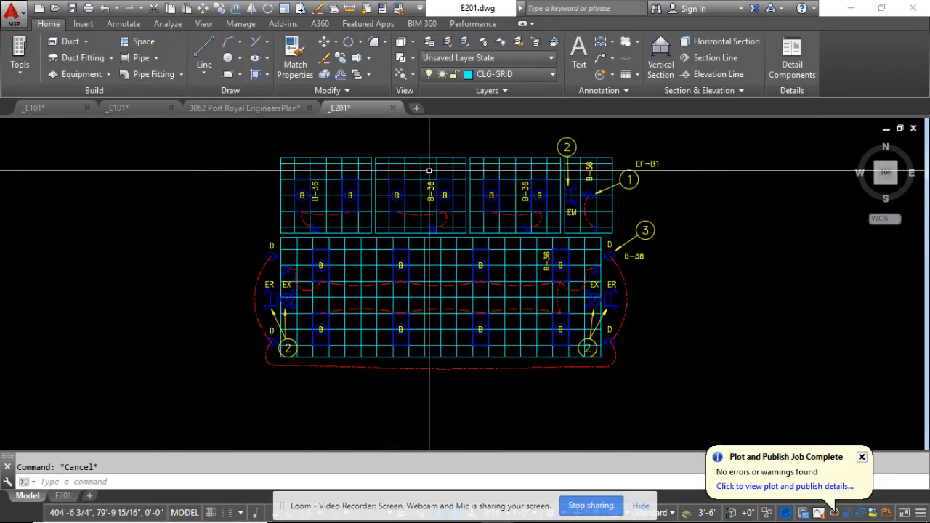
Start a hatch in the Office room, using its cyan rectangle as the boundary object, and dismiss the e-mail notification.
{"action": "scroll", "coordinate": [416, 172], "scroll_direction": "down", "scroll_amount": 6}
{"action": "middle_click_drag", "start_coordinate": [303, 197], "coordinate": [520, 151]}
{"action": "scroll", "coordinate": [520, 153], "scroll_direction": "down", "scroll_amount": 4}
{"action": "scroll", "coordinate": [366, 197], "scroll_direction": "up", "scroll_amount": 12}
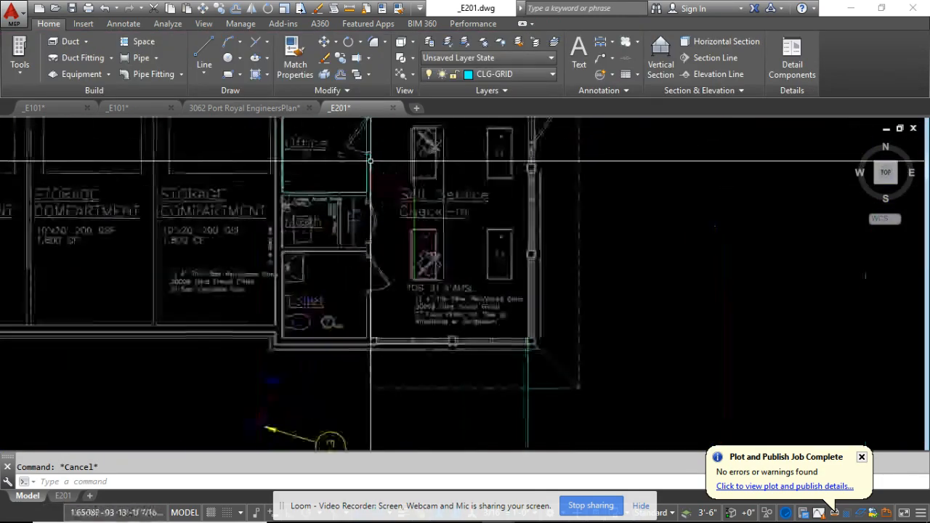
{"action": "middle_click_drag", "start_coordinate": [363, 163], "coordinate": [413, 257]}
{"action": "scroll", "coordinate": [388, 235], "scroll_direction": "up", "scroll_amount": 4}
{"action": "scroll", "coordinate": [380, 234], "scroll_direction": "down", "scroll_amount": 2}
{"action": "middle_click_drag", "start_coordinate": [375, 229], "coordinate": [372, 260]}
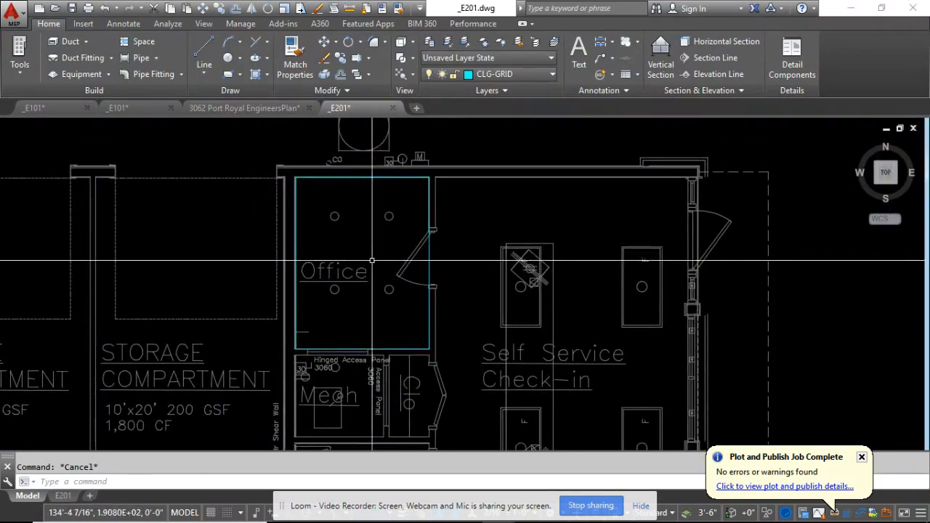
{"action": "left_click", "coordinate": [258, 77]}
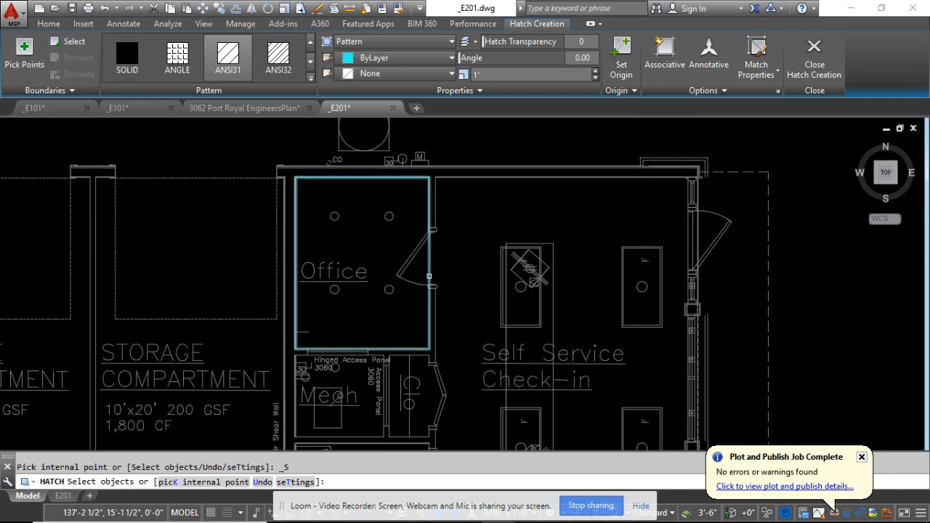
{"action": "left_click", "coordinate": [428, 276]}
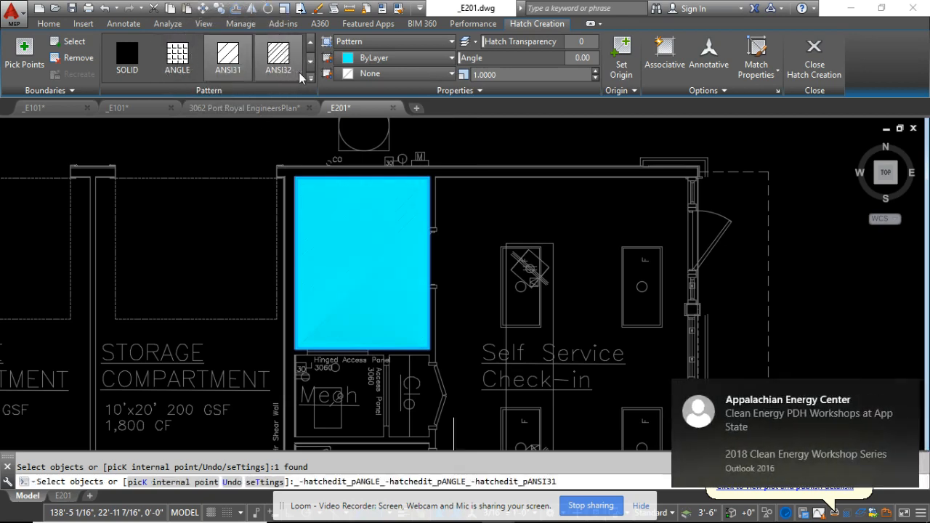
{"action": "left_click", "coordinate": [906, 391]}
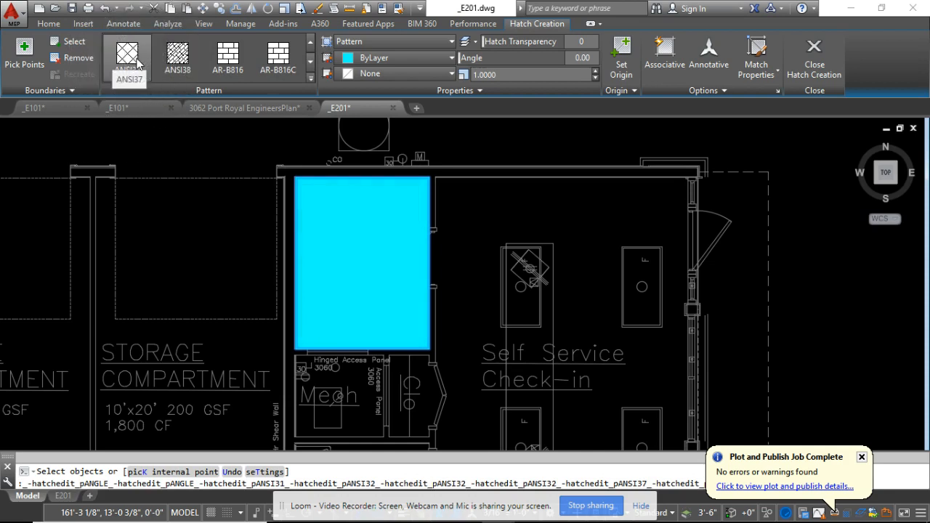
Set the Office hatch to pattern ANSI37, angle 45 and scale 192, and end the hatch command.
{"action": "left_click", "coordinate": [137, 64]}
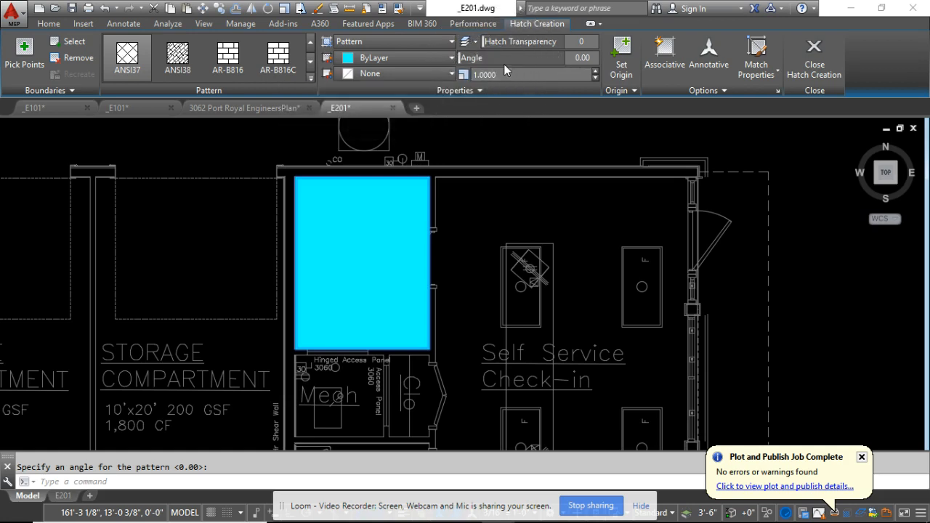
{"action": "left_click", "coordinate": [471, 63]}
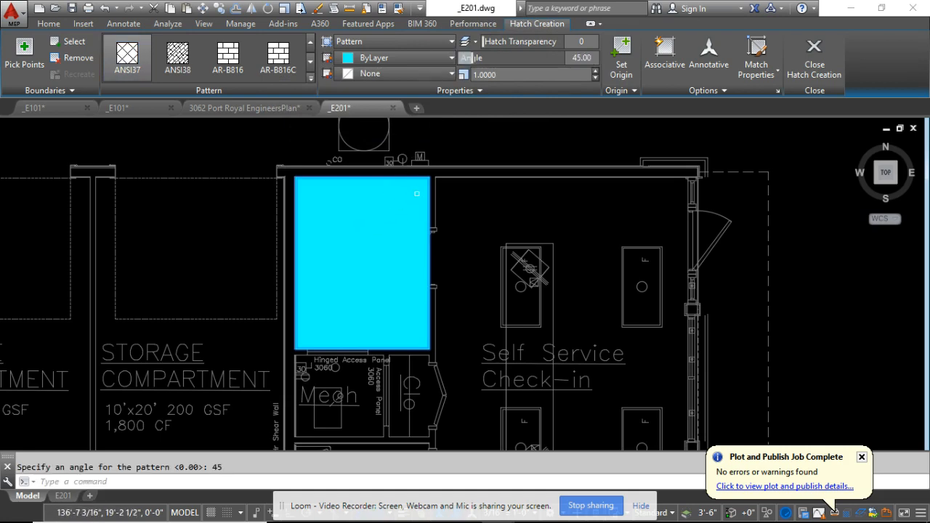
{"action": "scroll", "coordinate": [392, 205], "scroll_direction": "up", "scroll_amount": 8}
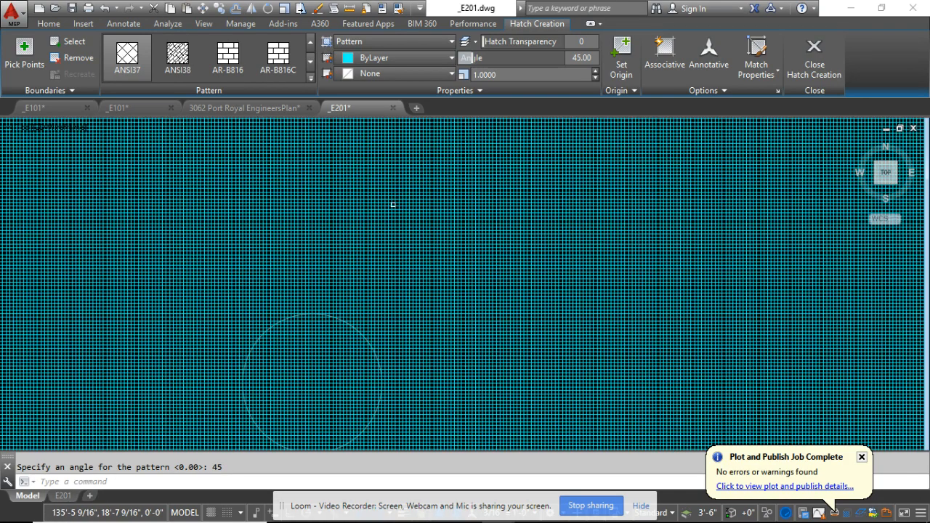
{"action": "scroll", "coordinate": [392, 204], "scroll_direction": "down", "scroll_amount": 5}
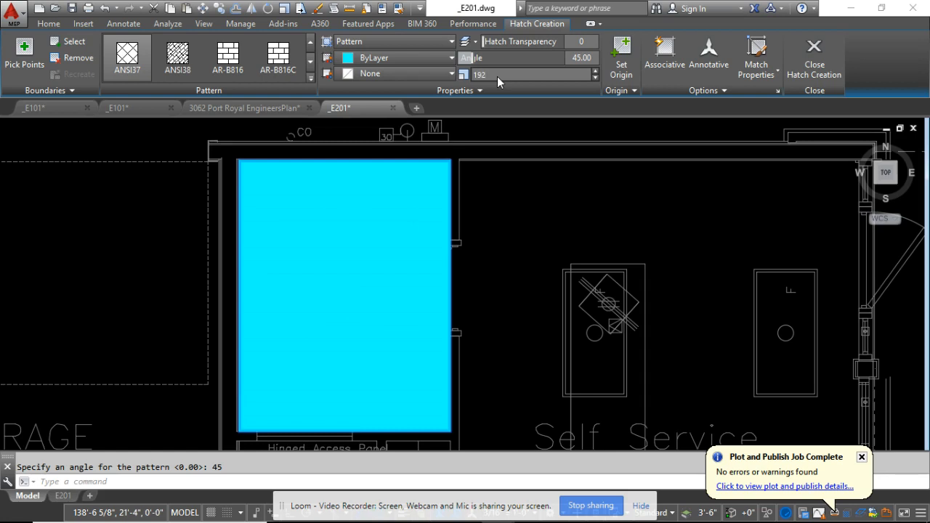
{"action": "key", "text": "Return"}
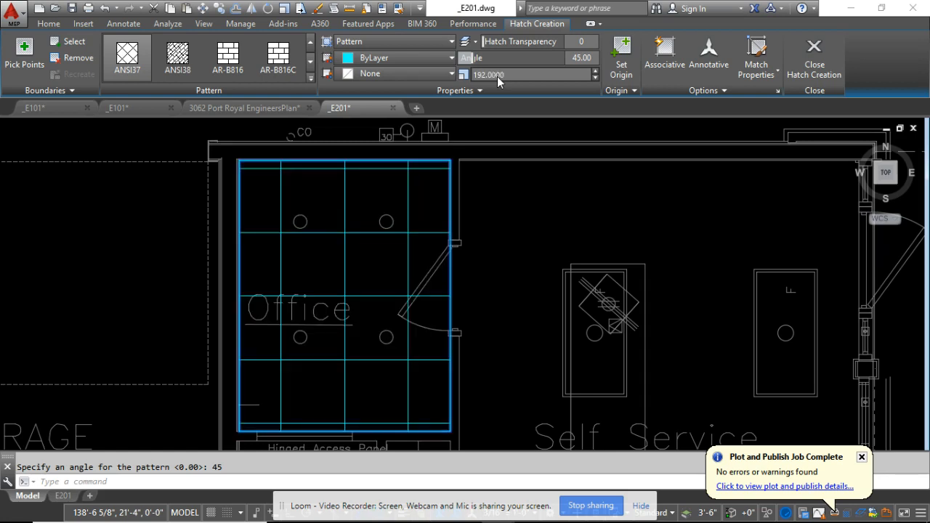
{"action": "left_click", "coordinate": [375, 259]}
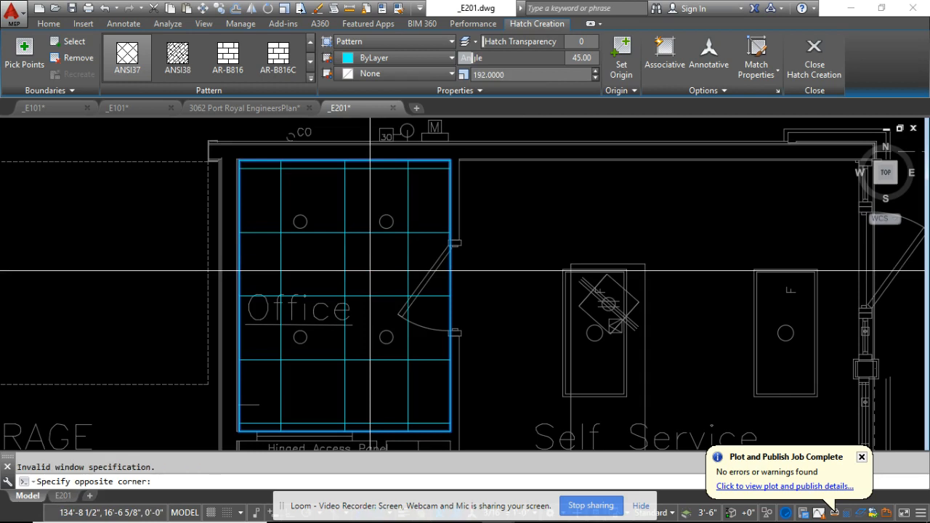
{"action": "left_click", "coordinate": [369, 270]}
{"action": "key", "text": "Escape"}
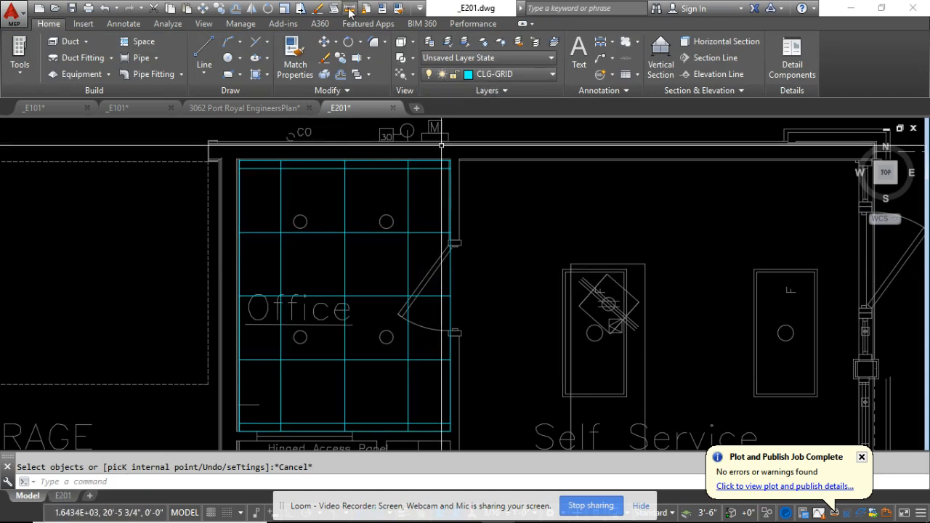
Measure the vertical spacing between two adjacent horizontal grid lines in the Office hatch.
{"action": "left_click", "coordinate": [349, 9]}
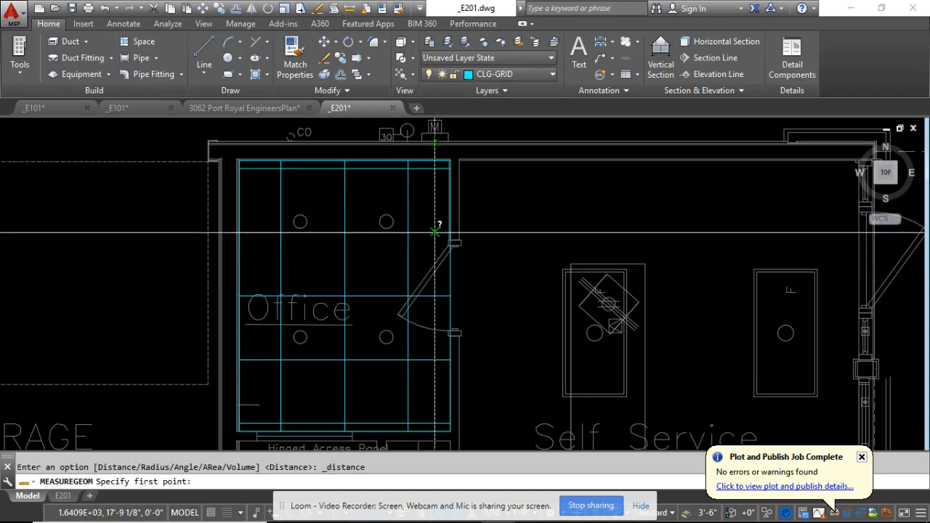
{"action": "left_click", "coordinate": [386, 221]}
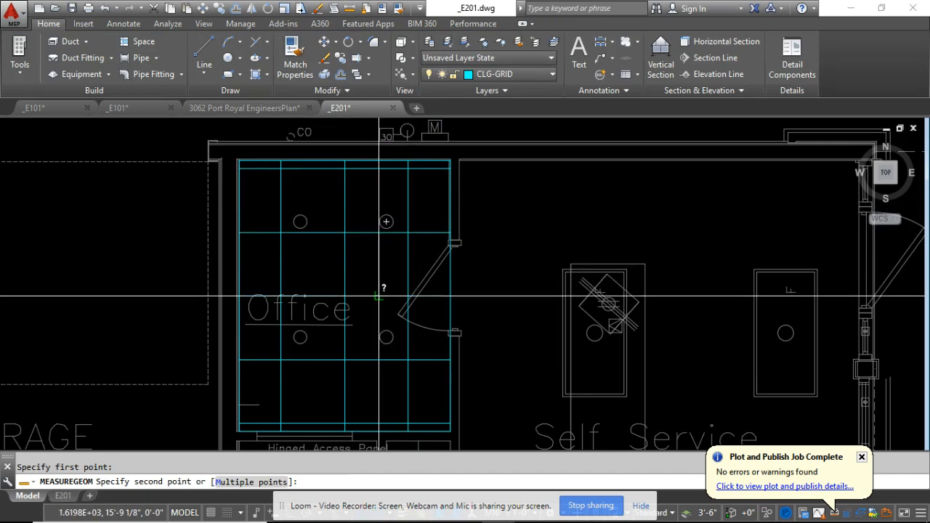
{"action": "left_click", "coordinate": [378, 295]}
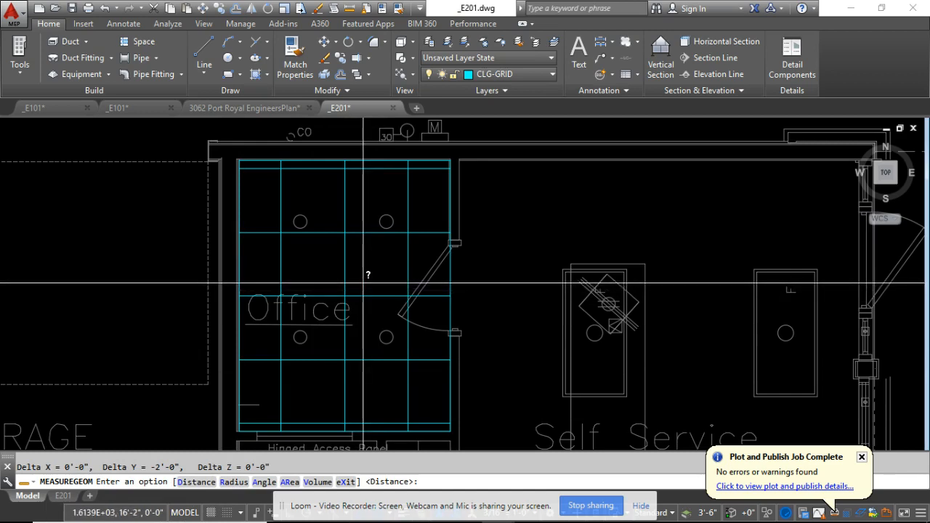
{"action": "key", "text": "Escape"}
Delete the Office hatch and recreate it from the room's rectangle with pattern ANSI37, angle 45 and scale 192.
{"action": "left_click", "coordinate": [320, 270]}
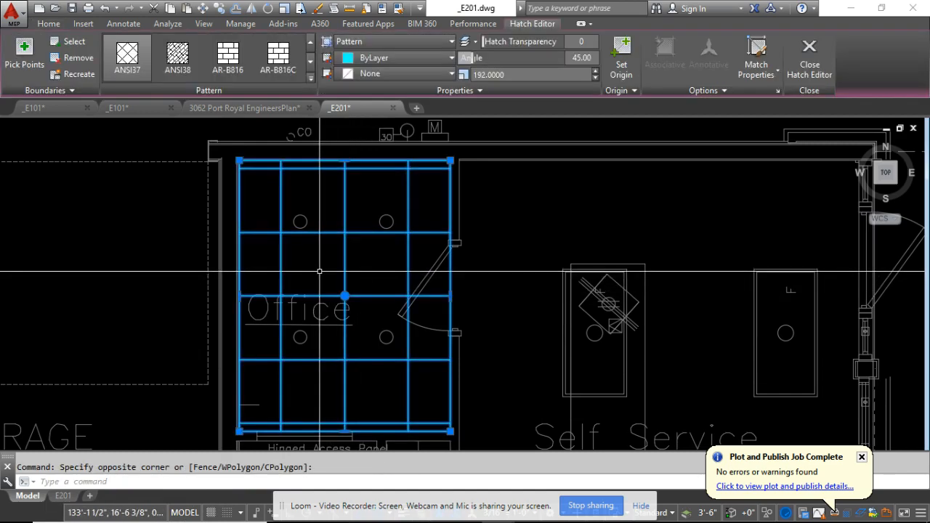
{"action": "key", "text": "Delete"}
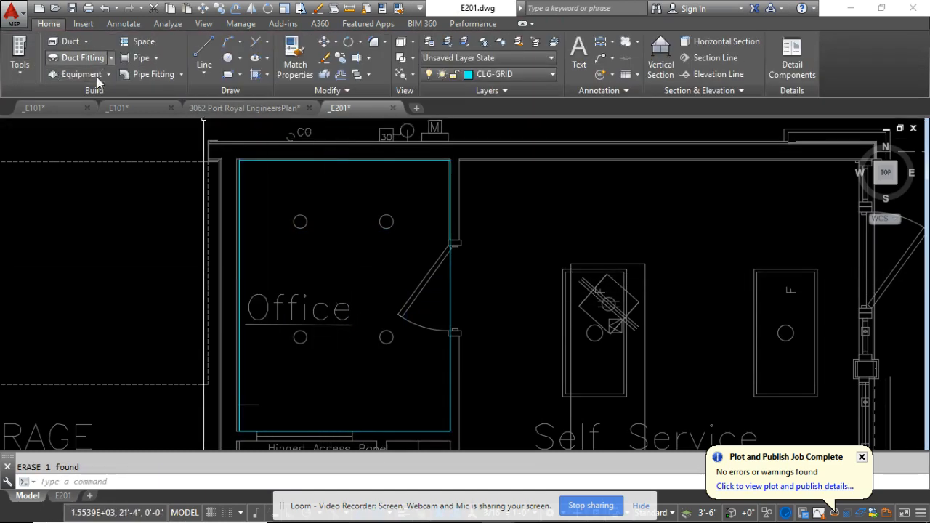
{"action": "left_click", "coordinate": [254, 75]}
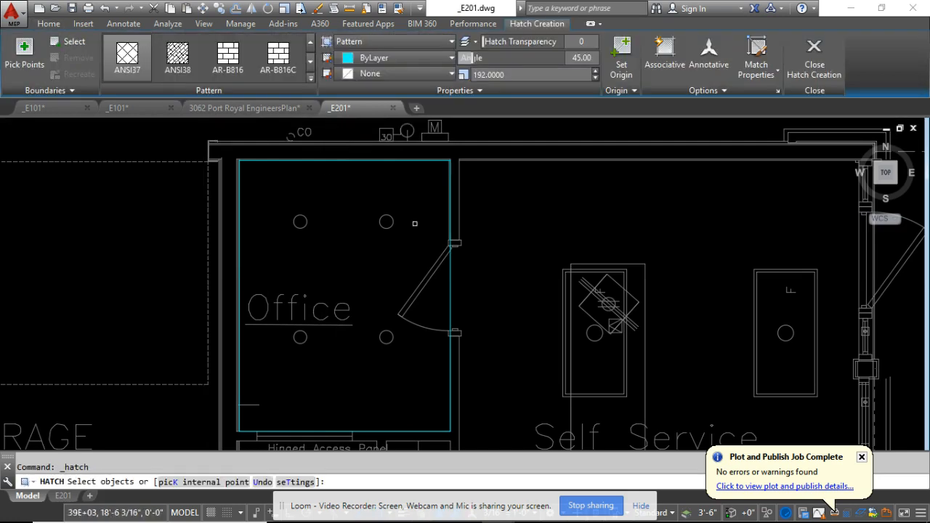
{"action": "left_click", "coordinate": [443, 283]}
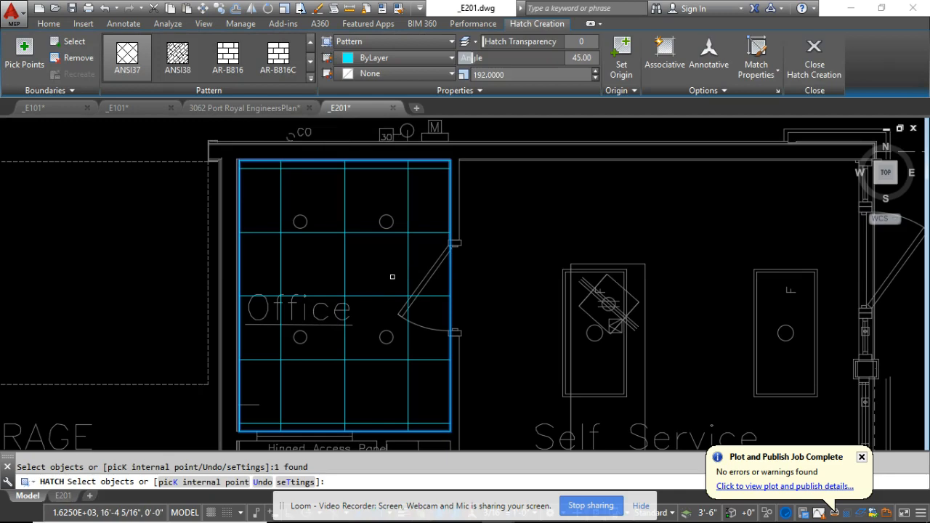
{"action": "scroll", "coordinate": [385, 274], "scroll_direction": "down", "scroll_amount": 3}
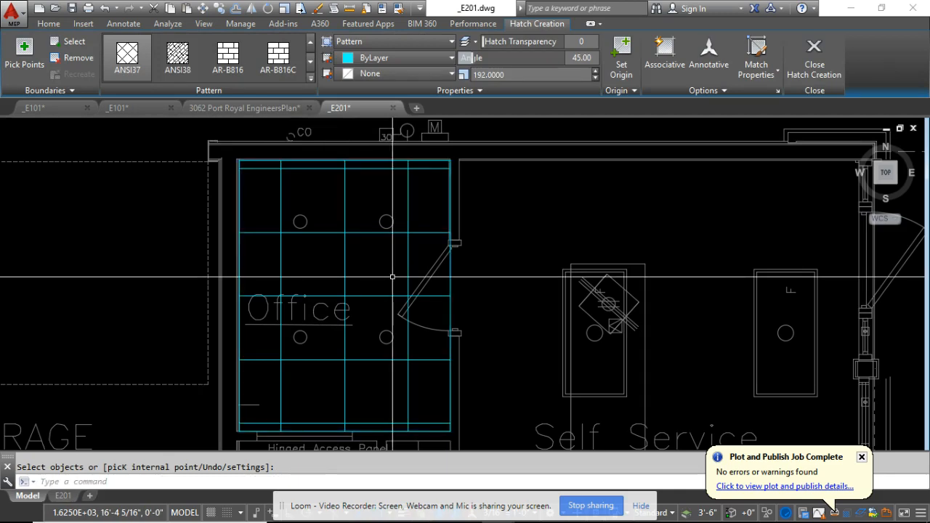
{"action": "key", "text": "Return"}
Delete the Office hatch and recreate it from the room's cyan rectangle with pattern ANSI38 and scale 1.
{"action": "left_click", "coordinate": [371, 271]}
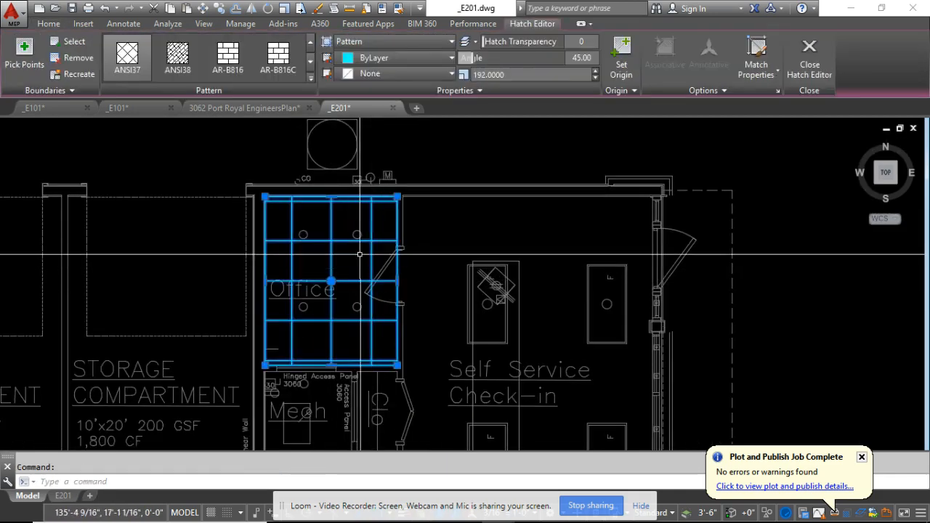
{"action": "key", "text": "Delete"}
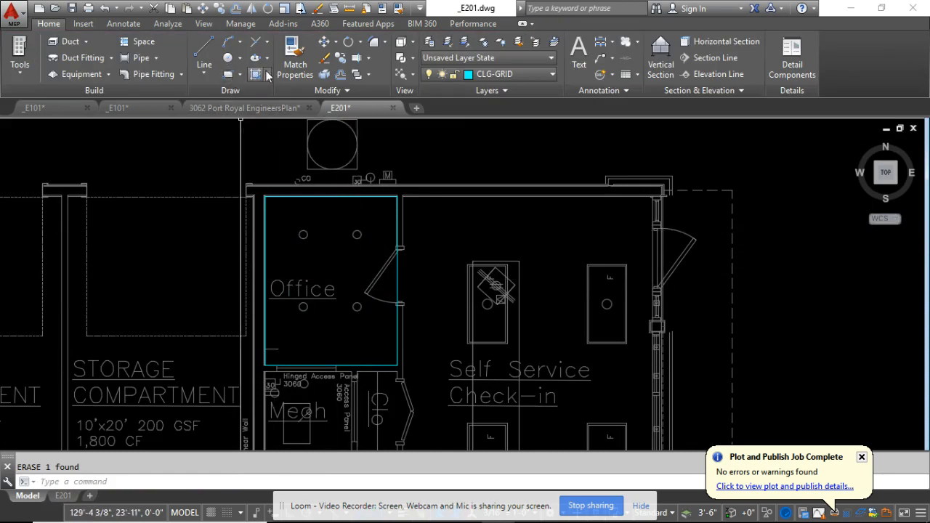
{"action": "left_click", "coordinate": [255, 74]}
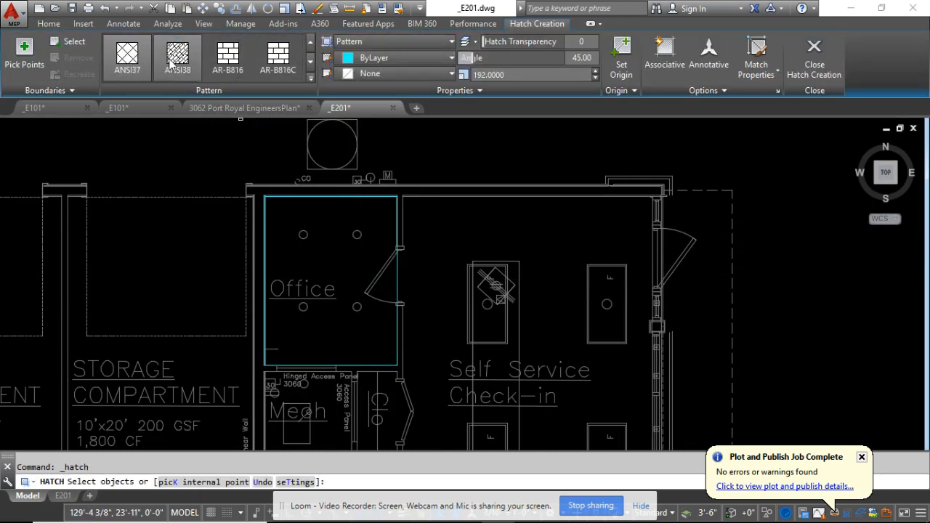
{"action": "type", "text": "1"}
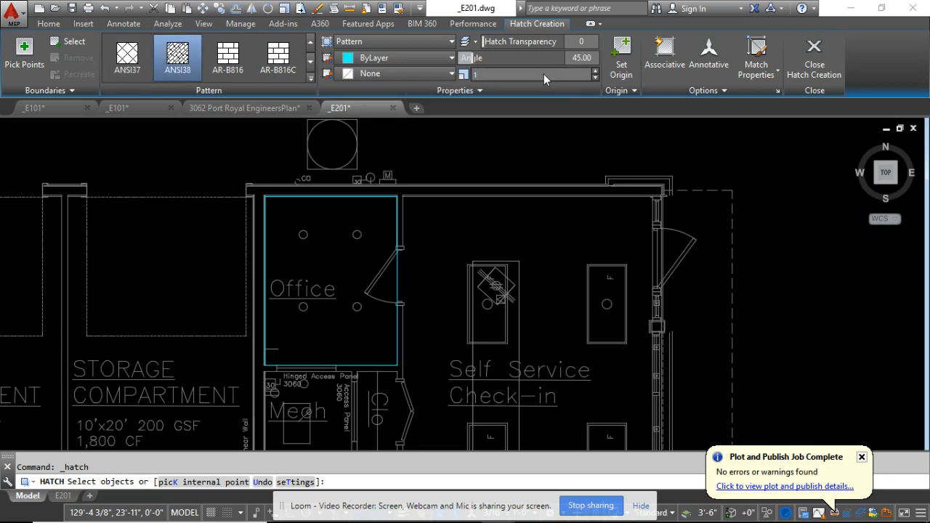
{"action": "key", "text": "Return"}
{"action": "left_click", "coordinate": [419, 300]}
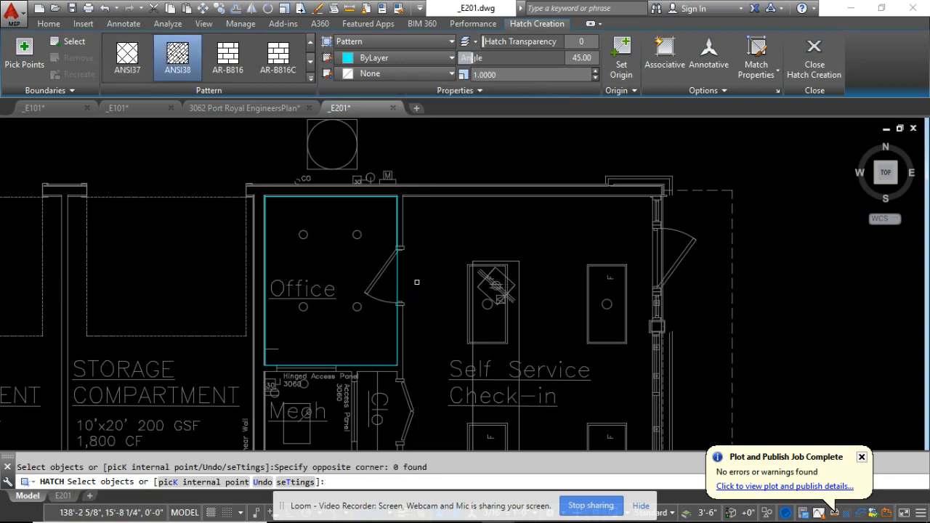
{"action": "left_click", "coordinate": [399, 284]}
{"action": "key", "text": "Return"}
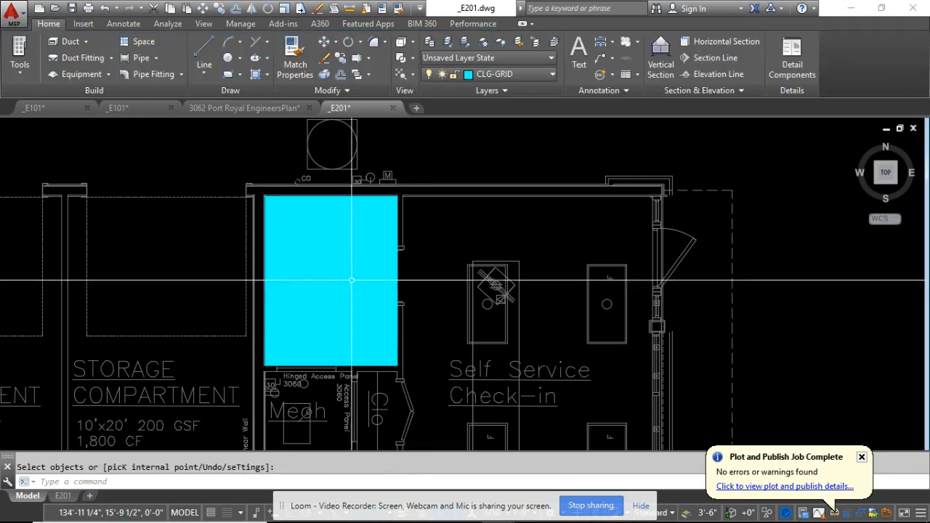
Match the Office hatch's properties to the hatch of a reference ceiling grid in the upper row of the existing lighting layout.
{"action": "scroll", "coordinate": [313, 271], "scroll_direction": "down", "scroll_amount": 10}
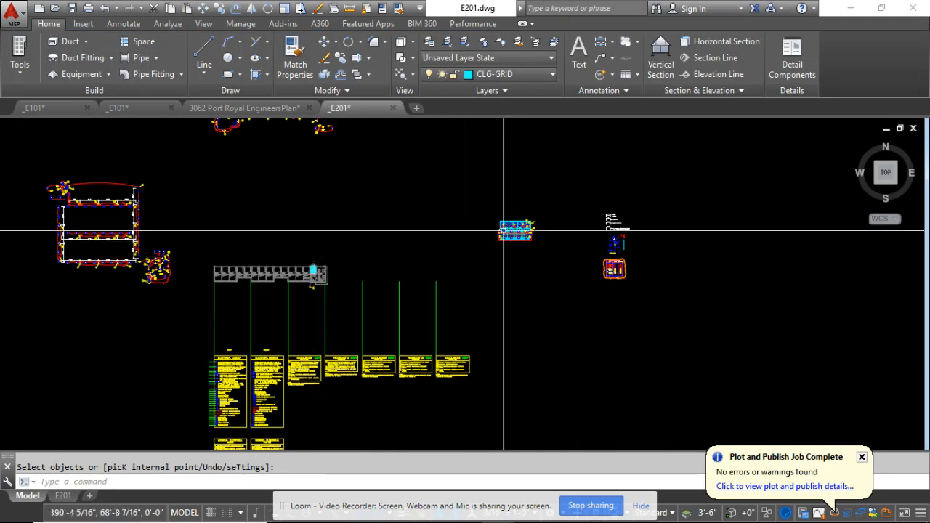
{"action": "scroll", "coordinate": [503, 231], "scroll_direction": "up", "scroll_amount": 8}
{"action": "scroll", "coordinate": [488, 232], "scroll_direction": "up", "scroll_amount": 3}
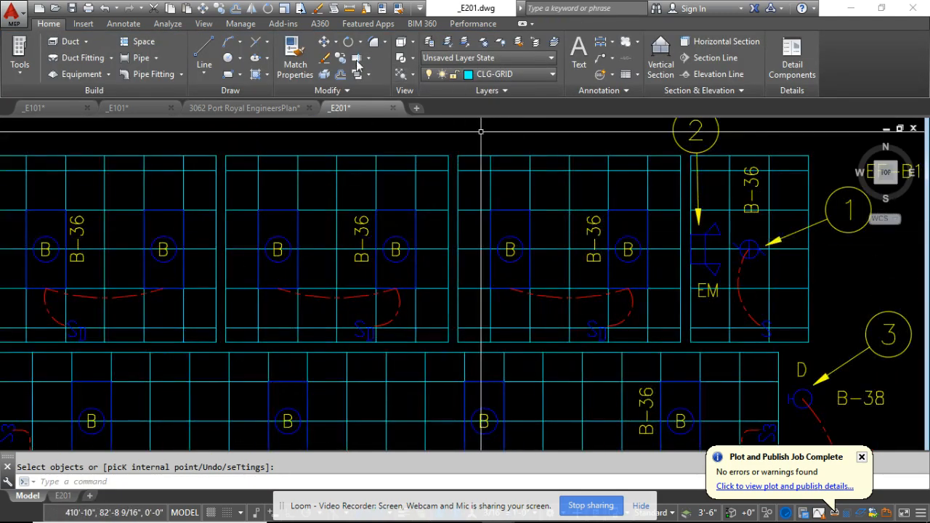
{"action": "left_click", "coordinate": [294, 58]}
{"action": "left_click", "coordinate": [418, 181]}
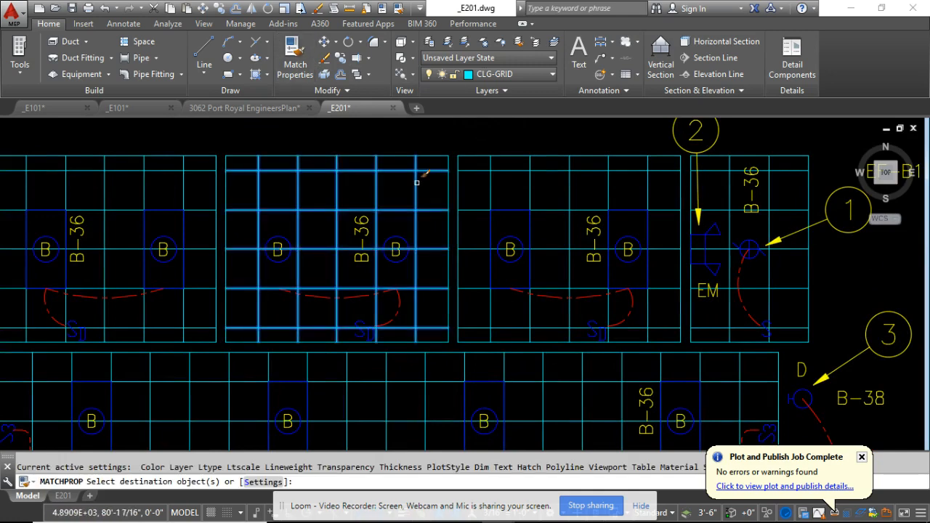
{"action": "scroll", "coordinate": [418, 181], "scroll_direction": "down", "scroll_amount": 5}
{"action": "scroll", "coordinate": [129, 247], "scroll_direction": "up", "scroll_amount": 4}
{"action": "scroll", "coordinate": [129, 242], "scroll_direction": "up", "scroll_amount": 8}
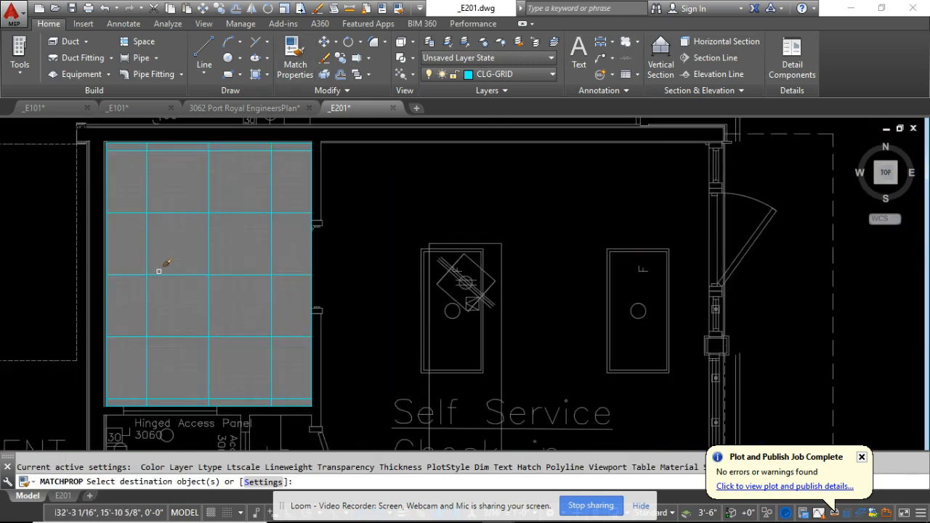
{"action": "left_click", "coordinate": [184, 263]}
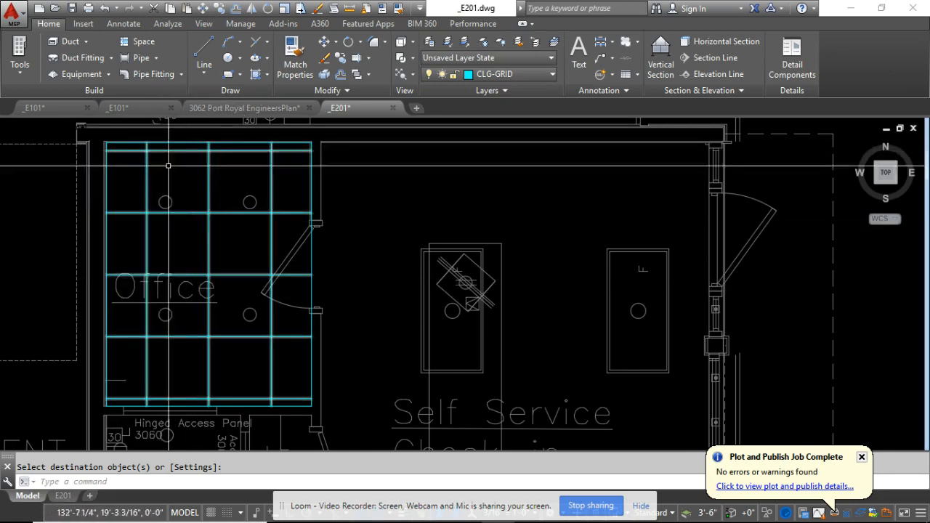
Measure the diagonal distance across the Office rectangle from its lower-left corner to its upper-right corner.
{"action": "scroll", "coordinate": [111, 205], "scroll_direction": "up", "scroll_amount": 5}
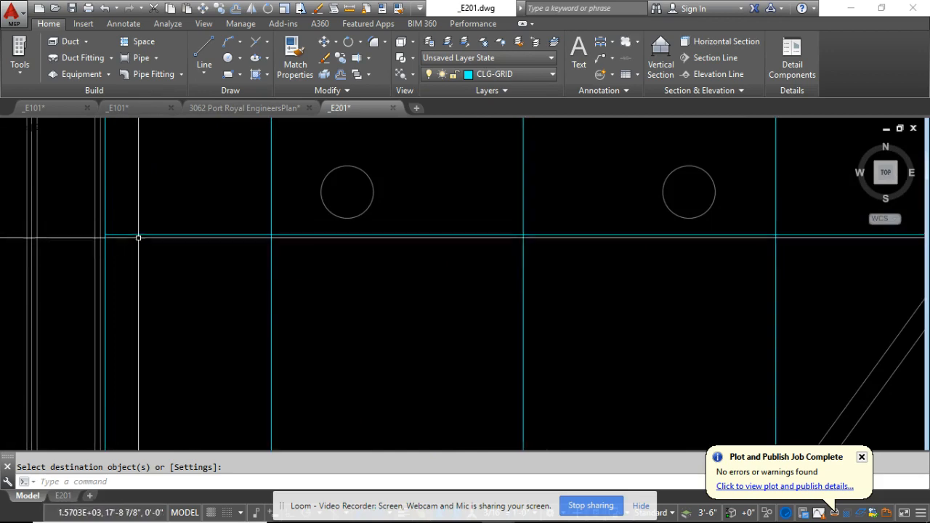
{"action": "scroll", "coordinate": [139, 237], "scroll_direction": "down", "scroll_amount": 5}
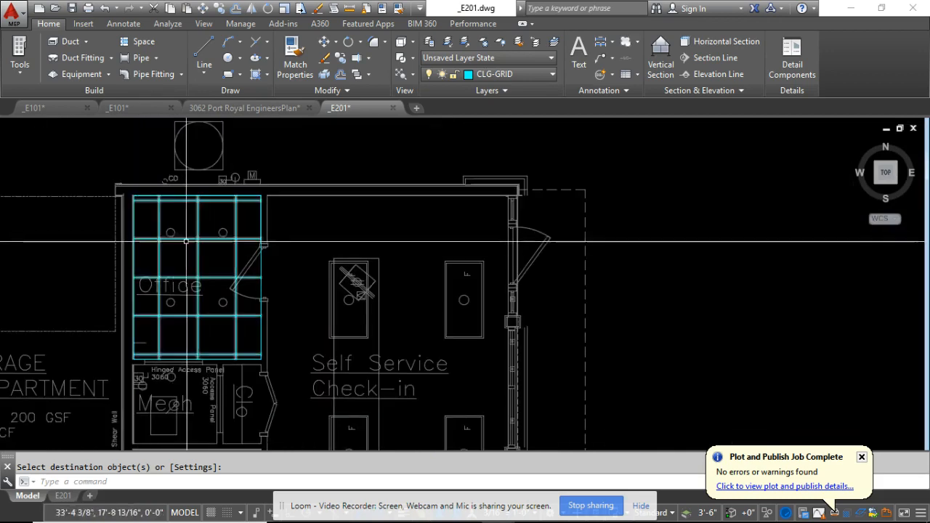
{"action": "middle_click_drag", "start_coordinate": [192, 296], "coordinate": [184, 311]}
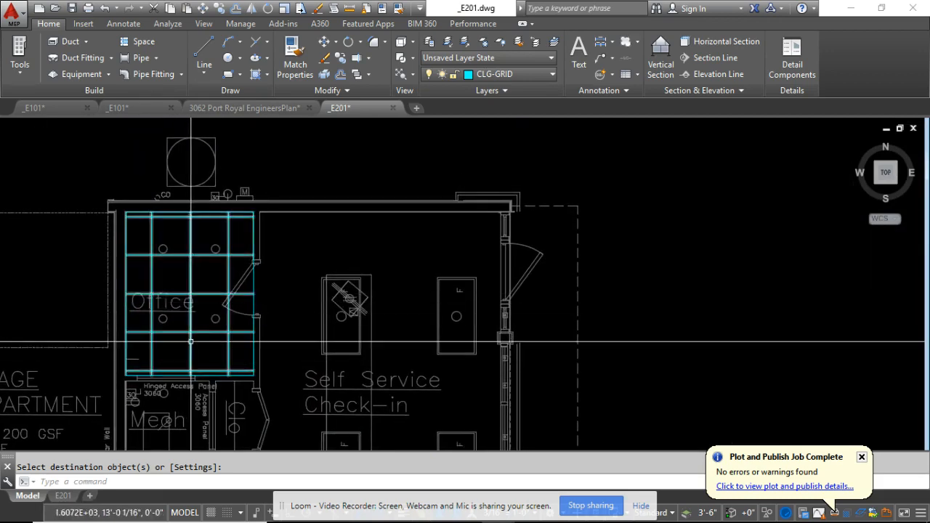
{"action": "middle_click_drag", "start_coordinate": [195, 353], "coordinate": [247, 336]}
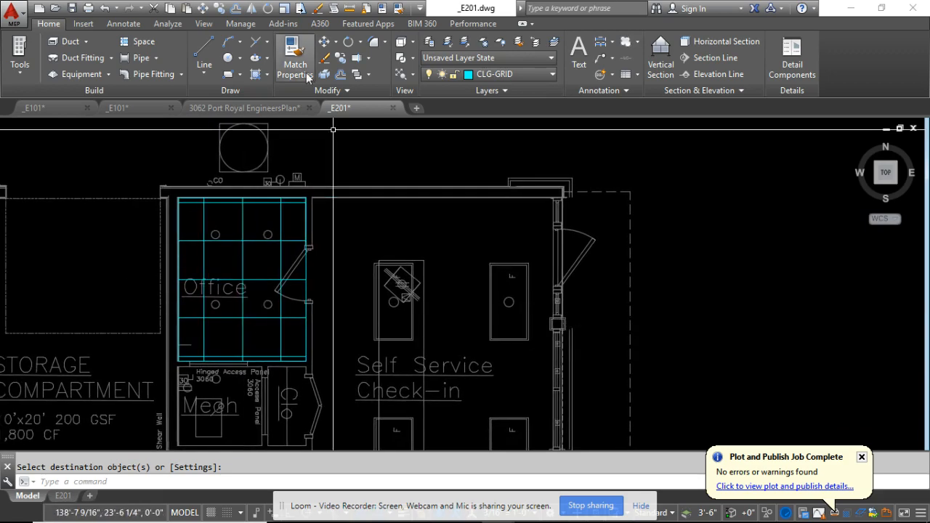
{"action": "left_click", "coordinate": [350, 9]}
{"action": "scroll", "coordinate": [194, 365], "scroll_direction": "up", "scroll_amount": 5}
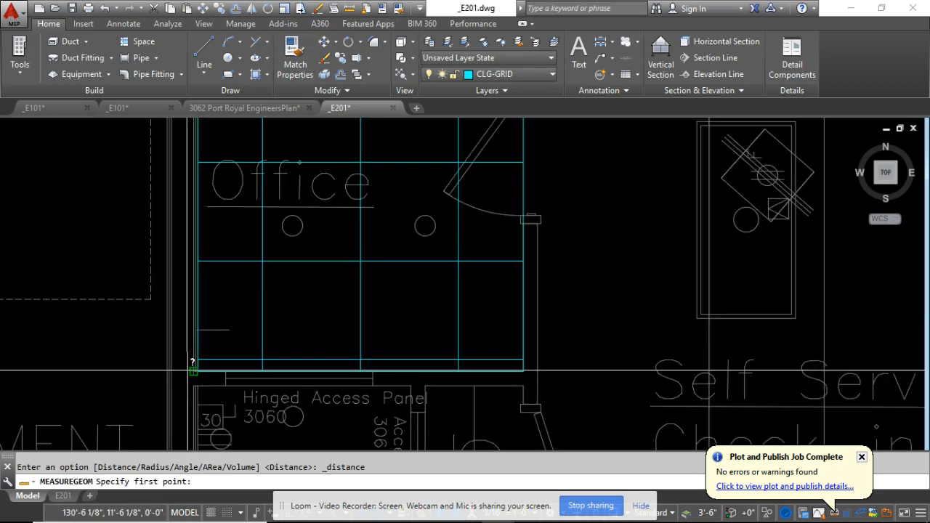
{"action": "left_click", "coordinate": [213, 356]}
{"action": "scroll", "coordinate": [213, 356], "scroll_direction": "down", "scroll_amount": 4}
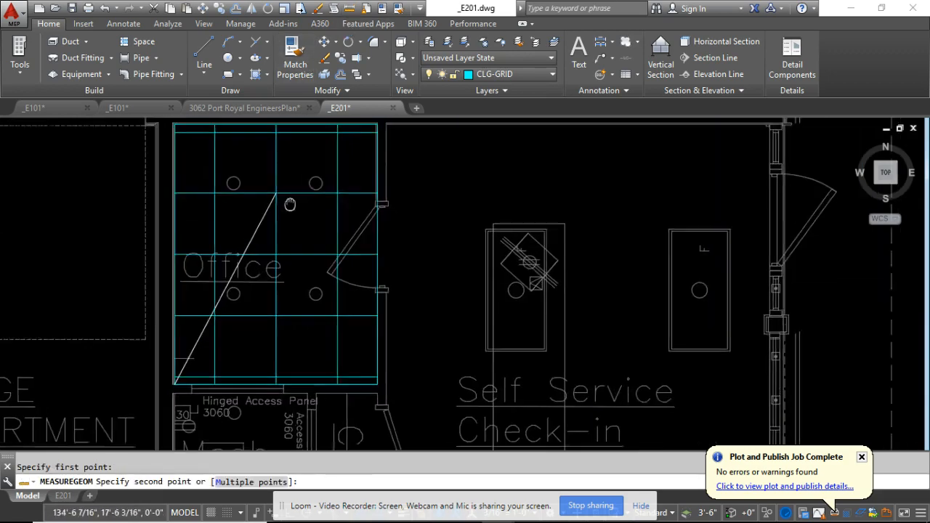
{"action": "scroll", "coordinate": [341, 203], "scroll_direction": "up", "scroll_amount": 5}
{"action": "scroll", "coordinate": [342, 196], "scroll_direction": "up", "scroll_amount": 2}
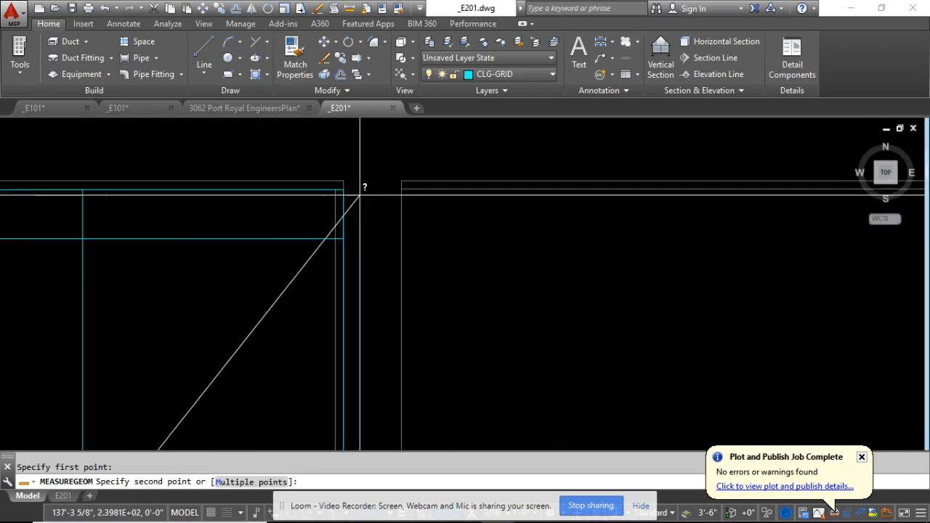
{"action": "left_click", "coordinate": [349, 186]}
{"action": "scroll", "coordinate": [393, 191], "scroll_direction": "down", "scroll_amount": 3}
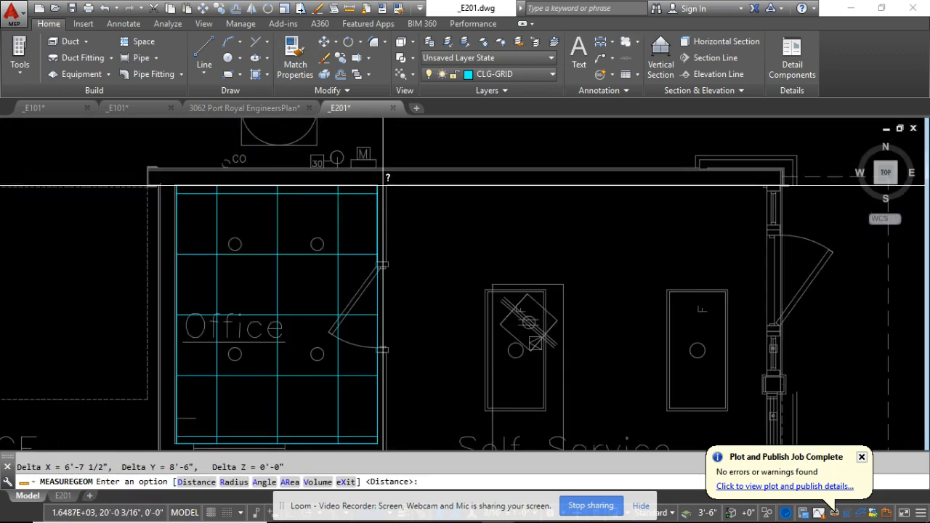
{"action": "key", "text": "Escape"}
{"action": "key", "text": "Escape"}
Draw a diagonal line across the Office rectangle from its lower-left corner to its upper-right corner.
{"action": "middle_click_drag", "start_coordinate": [207, 363], "coordinate": [218, 290]}
{"action": "type", "text": "l"}
{"action": "key", "text": "Return"}
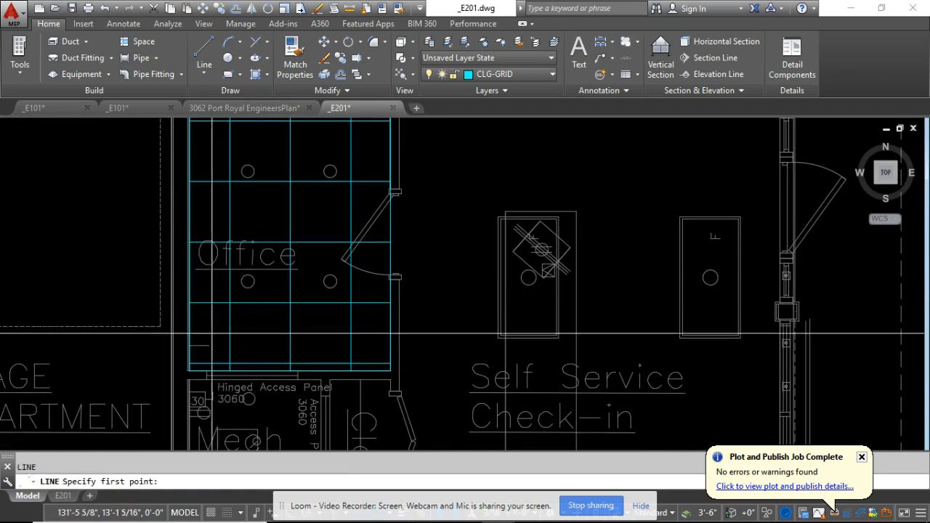
{"action": "scroll", "coordinate": [181, 368], "scroll_direction": "up", "scroll_amount": 6}
{"action": "left_click", "coordinate": [213, 372]}
{"action": "scroll", "coordinate": [214, 372], "scroll_direction": "down", "scroll_amount": 4}
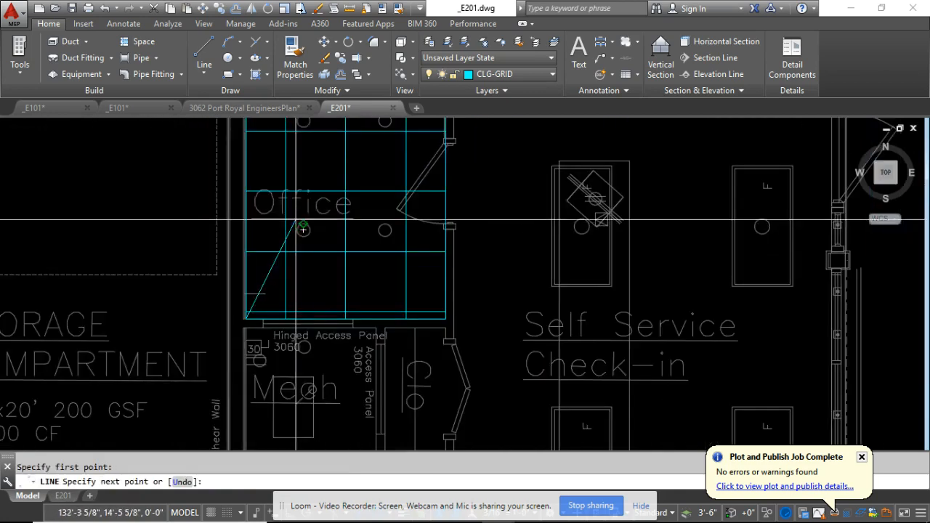
{"action": "scroll", "coordinate": [351, 252], "scroll_direction": "up", "scroll_amount": 4}
{"action": "scroll", "coordinate": [407, 223], "scroll_direction": "up", "scroll_amount": 8}
{"action": "left_click", "coordinate": [367, 174]}
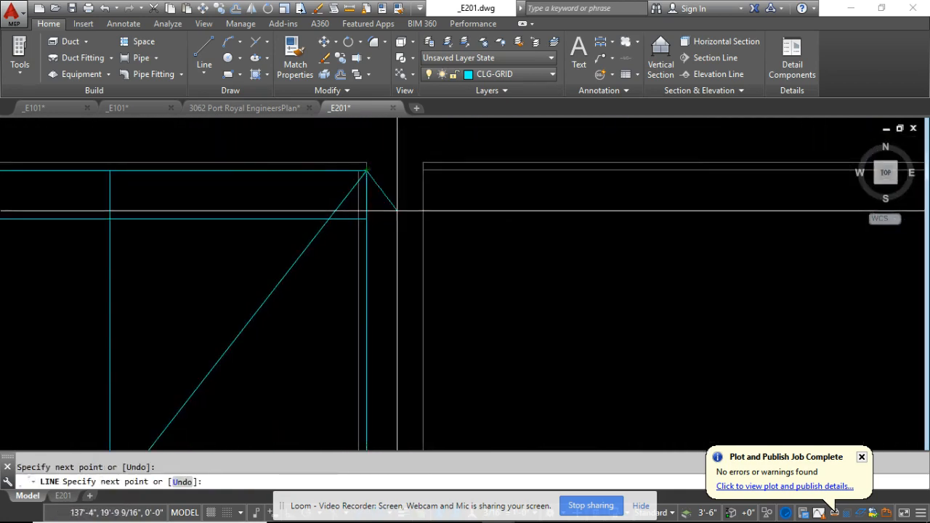
{"action": "scroll", "coordinate": [397, 208], "scroll_direction": "down", "scroll_amount": 6}
{"action": "key", "text": "Escape"}
{"action": "scroll", "coordinate": [378, 231], "scroll_direction": "down", "scroll_amount": 6}
{"action": "middle_click_drag", "start_coordinate": [317, 297], "coordinate": [317, 245]}
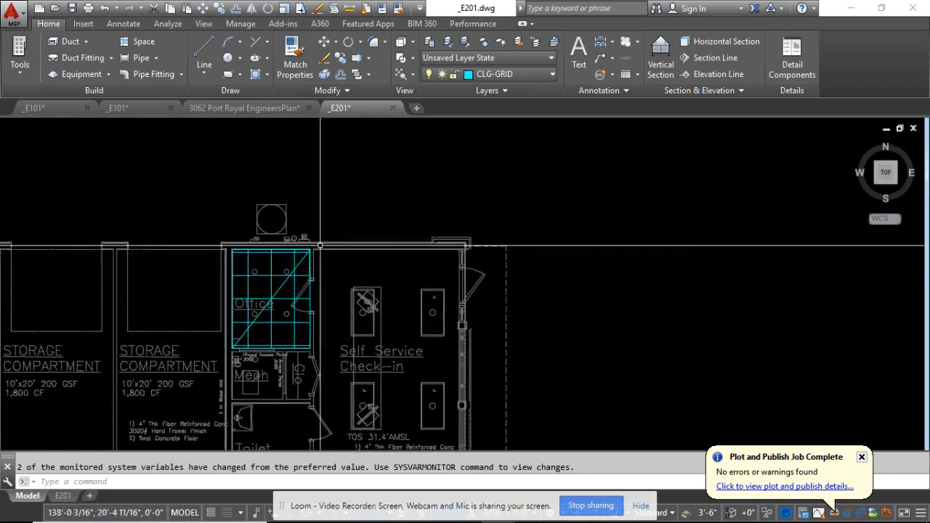
Try to set a new origin for the Office hatch at a point near the room's centre.
{"action": "scroll", "coordinate": [297, 291], "scroll_direction": "up", "scroll_amount": 4}
{"action": "left_click", "coordinate": [291, 305]}
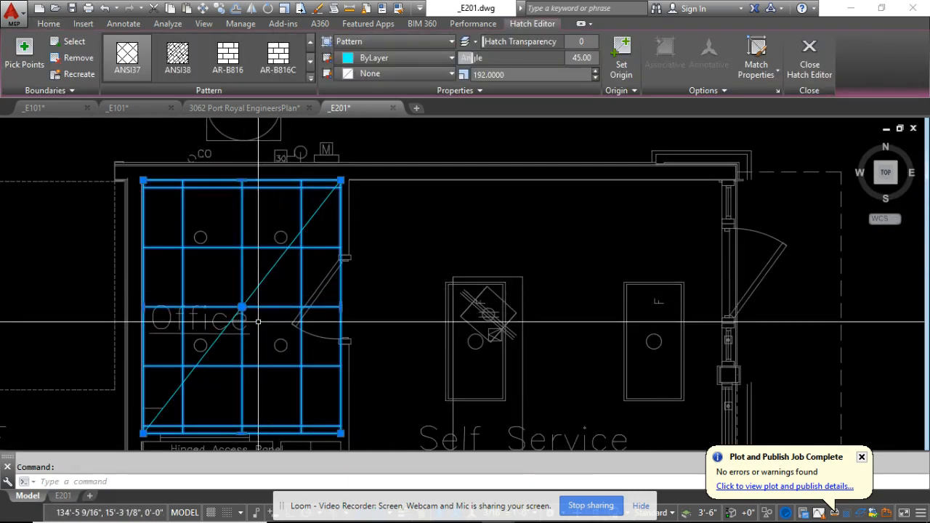
{"action": "key", "text": "Escape"}
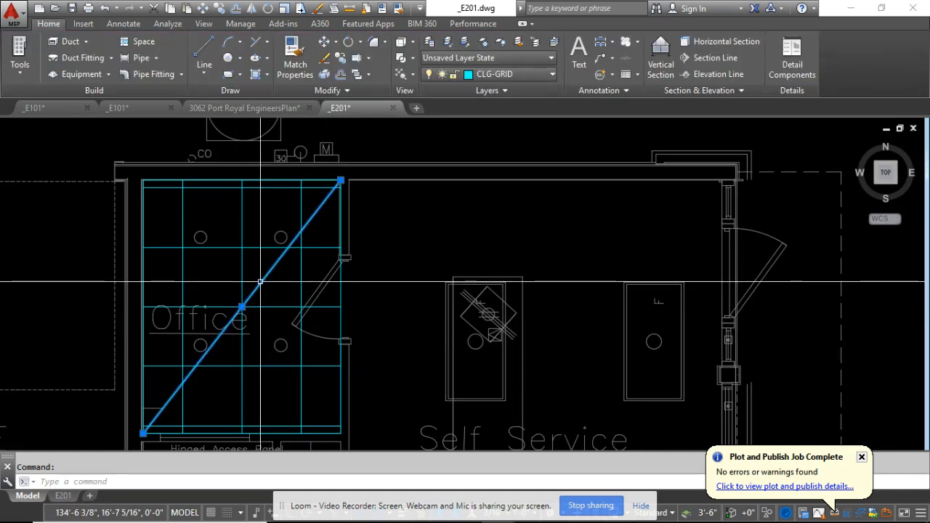
{"action": "key", "text": "Escape"}
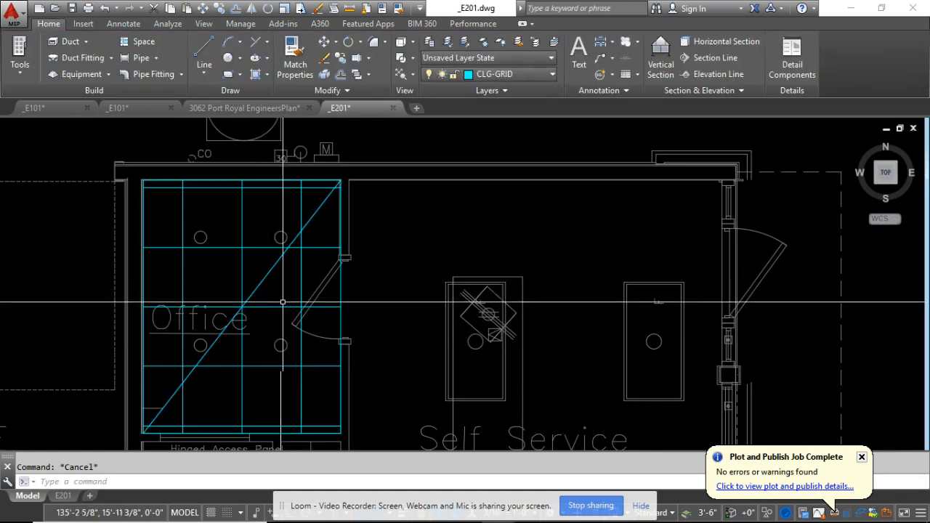
{"action": "left_click", "coordinate": [309, 280]}
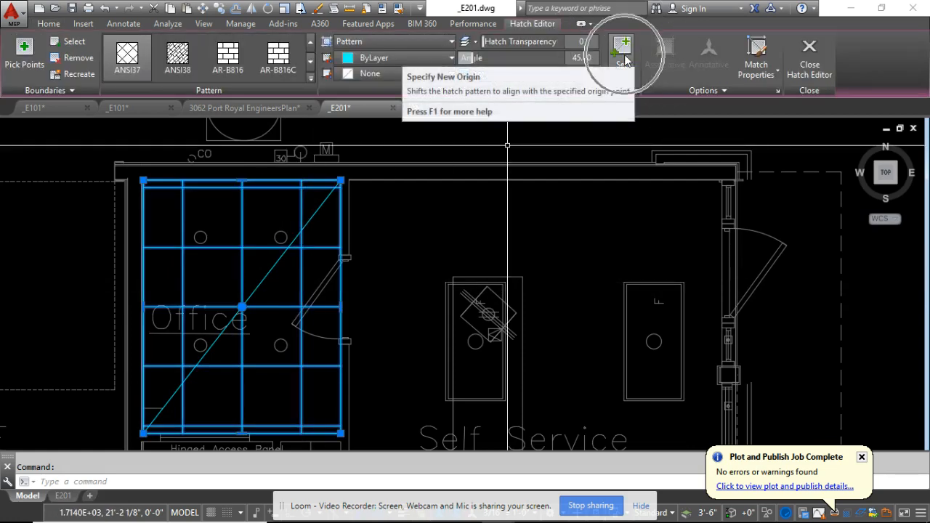
{"action": "left_click", "coordinate": [622, 58]}
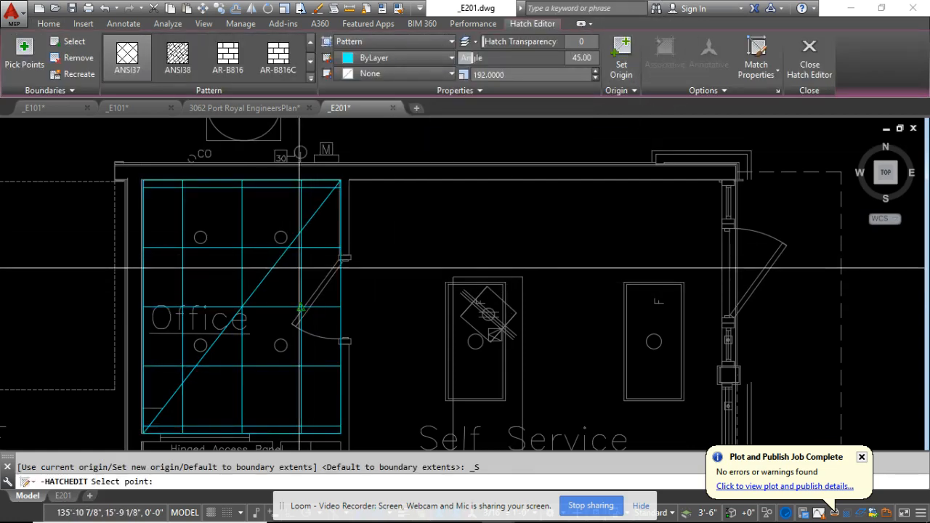
{"action": "left_click", "coordinate": [281, 281]}
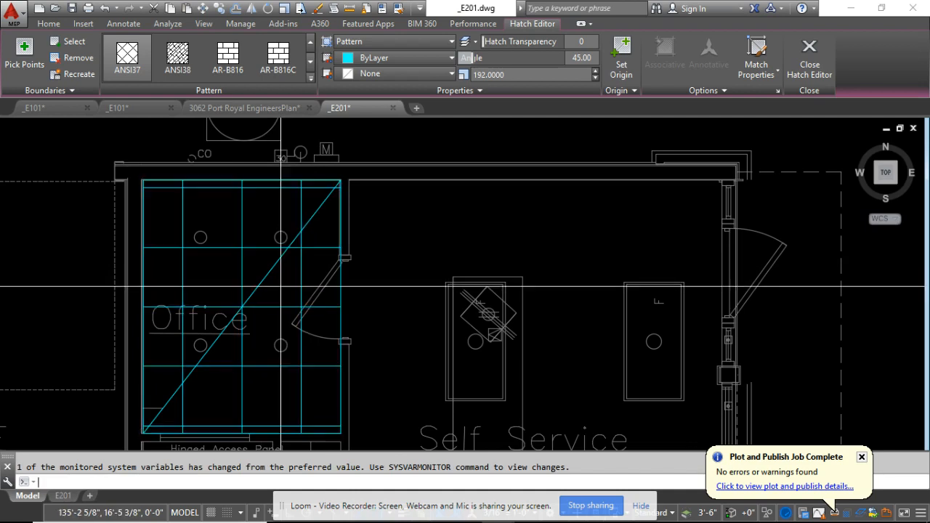
{"action": "key", "text": "Escape"}
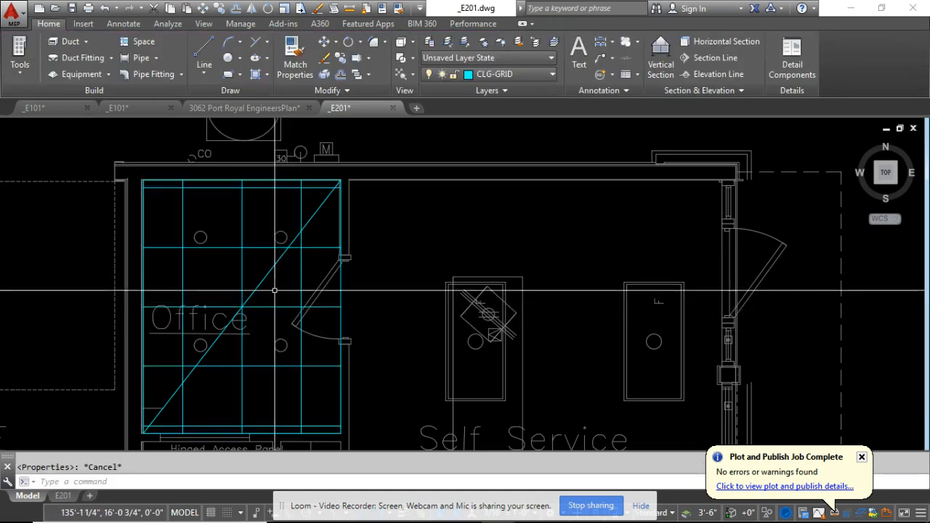
Draw a short line straight down from the midpoint of the Office diagonal with Ortho turned on, and clear the selection.
{"action": "middle_click_drag", "start_coordinate": [264, 280], "coordinate": [272, 252]}
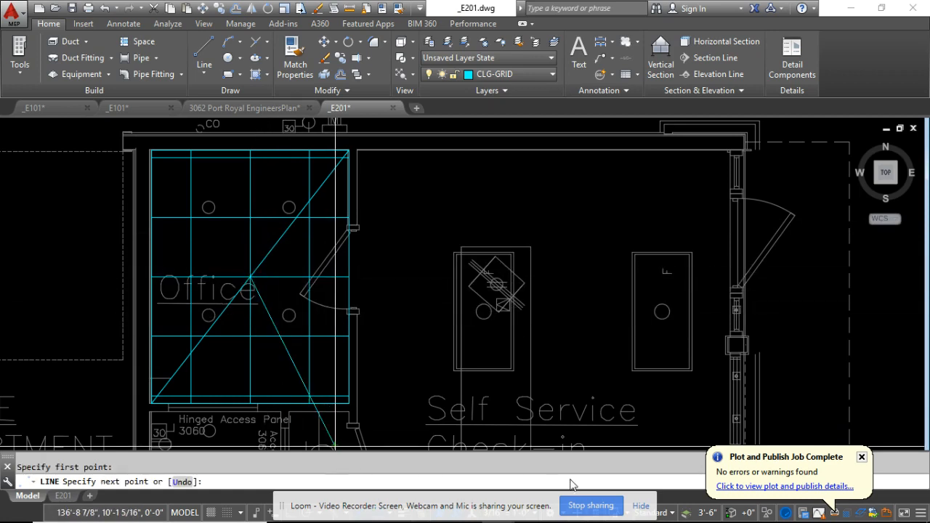
{"action": "left_click", "coordinate": [639, 506]}
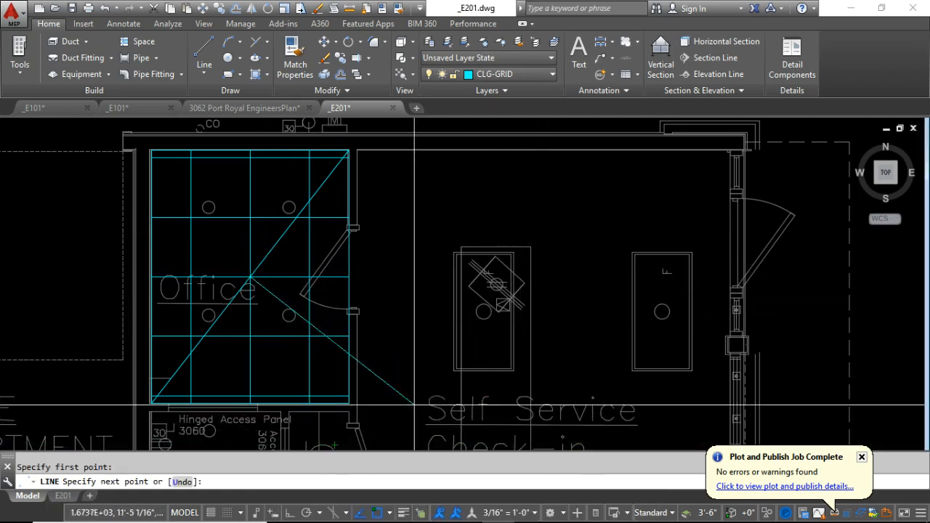
{"action": "key", "text": "F8"}
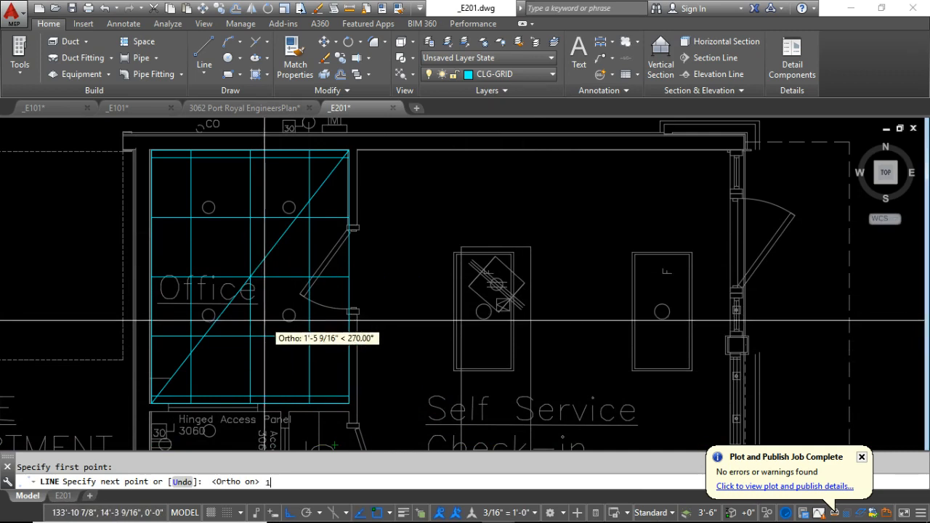
{"action": "key", "text": "Return"}
{"action": "left_click", "coordinate": [245, 265]}
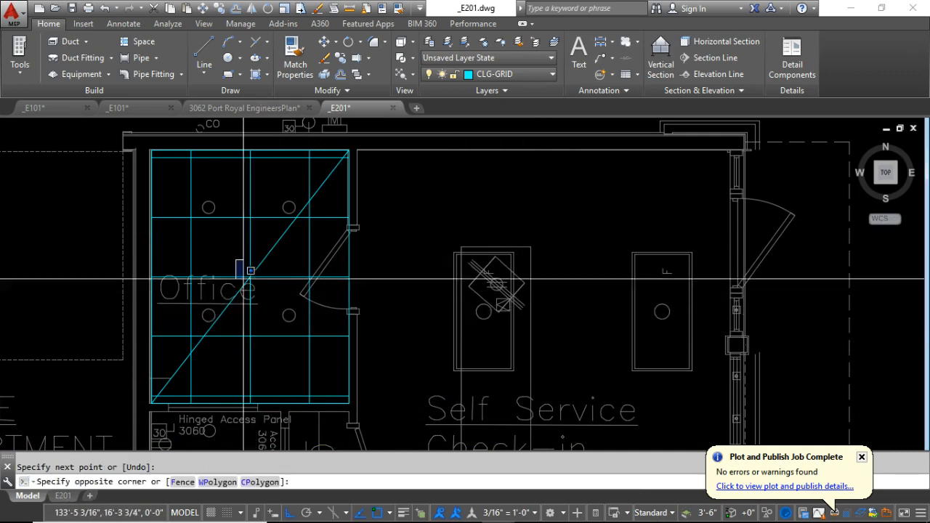
{"action": "left_click", "coordinate": [263, 320]}
{"action": "key", "text": "Escape"}
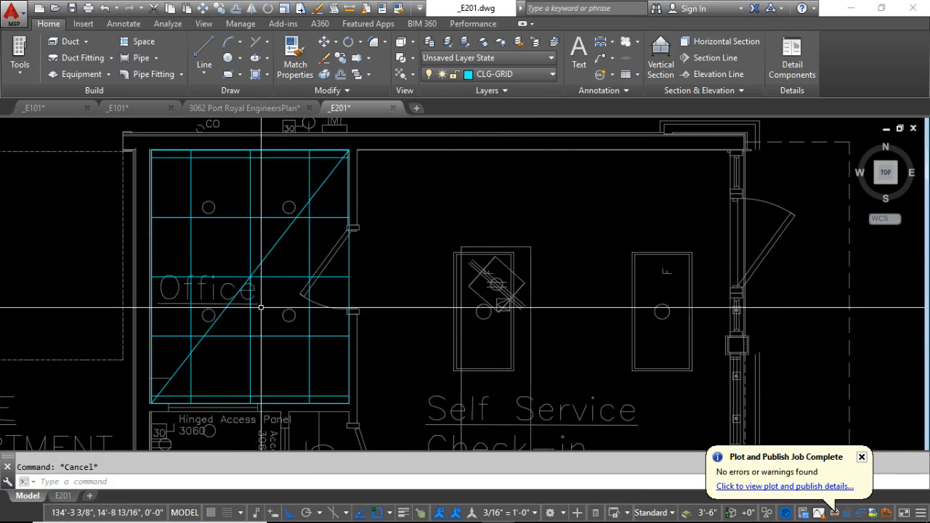
{"action": "left_click", "coordinate": [249, 277]}
{"action": "left_click", "coordinate": [235, 258]}
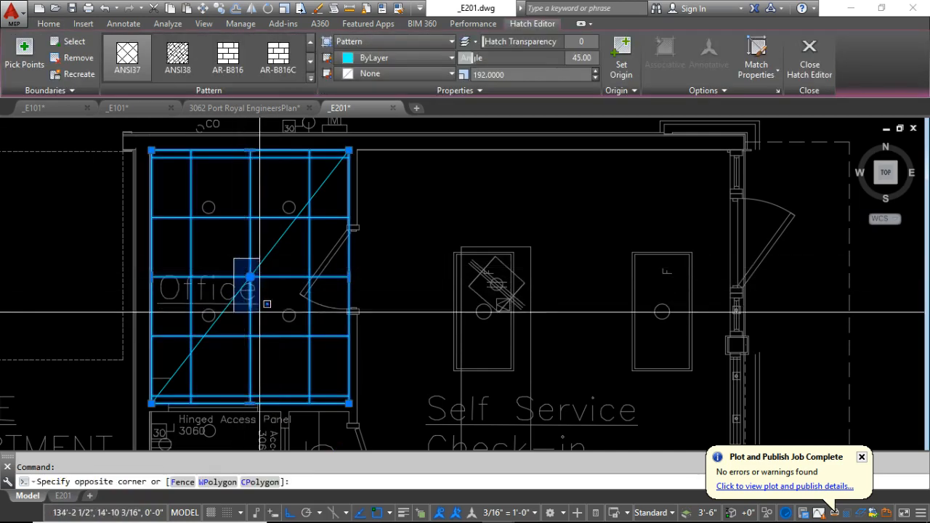
{"action": "left_click", "coordinate": [263, 319]}
{"action": "key", "text": "Escape"}
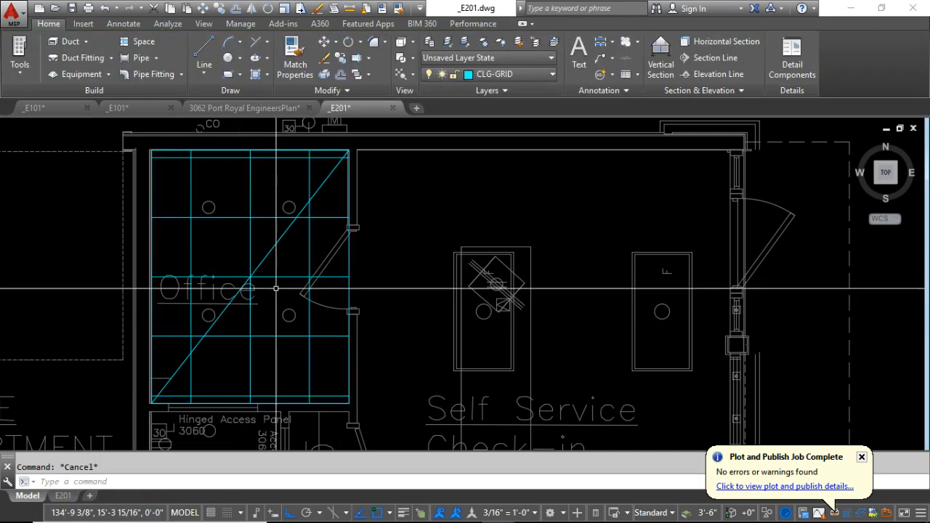
Set the Office hatch's origin to the lower endpoint of the short line drawn down from the diagonal's midpoint.
{"action": "left_click", "coordinate": [265, 276]}
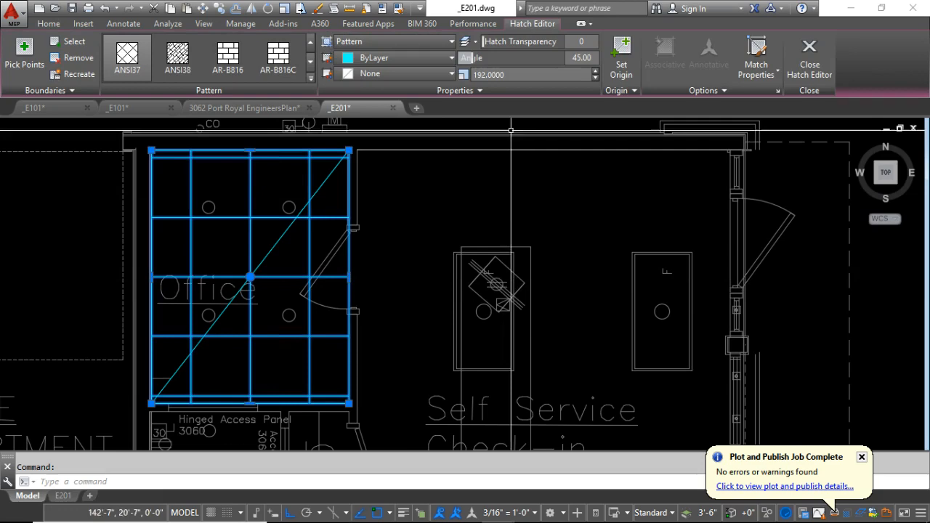
{"action": "left_click", "coordinate": [621, 54]}
{"action": "scroll", "coordinate": [233, 336], "scroll_direction": "up", "scroll_amount": 2}
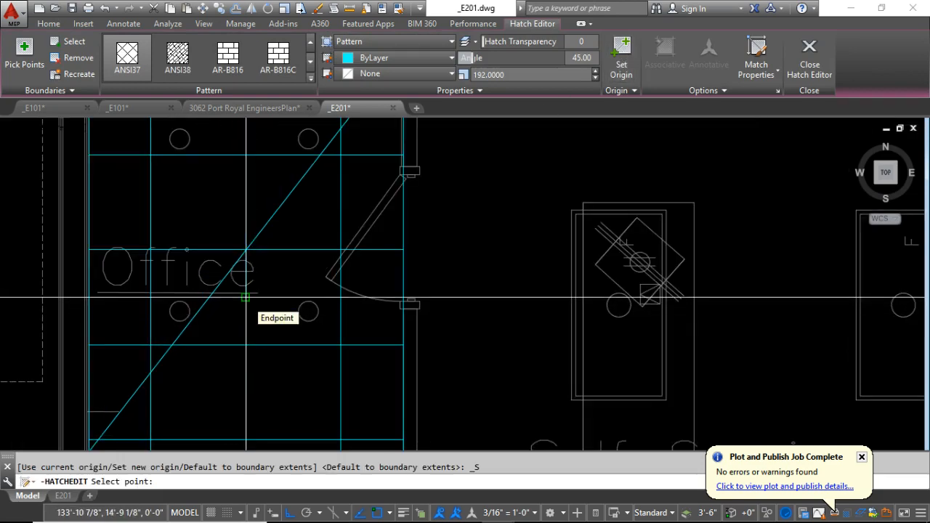
{"action": "left_click", "coordinate": [246, 297]}
{"action": "scroll", "coordinate": [261, 276], "scroll_direction": "down", "scroll_amount": 3}
{"action": "key", "text": "Escape"}
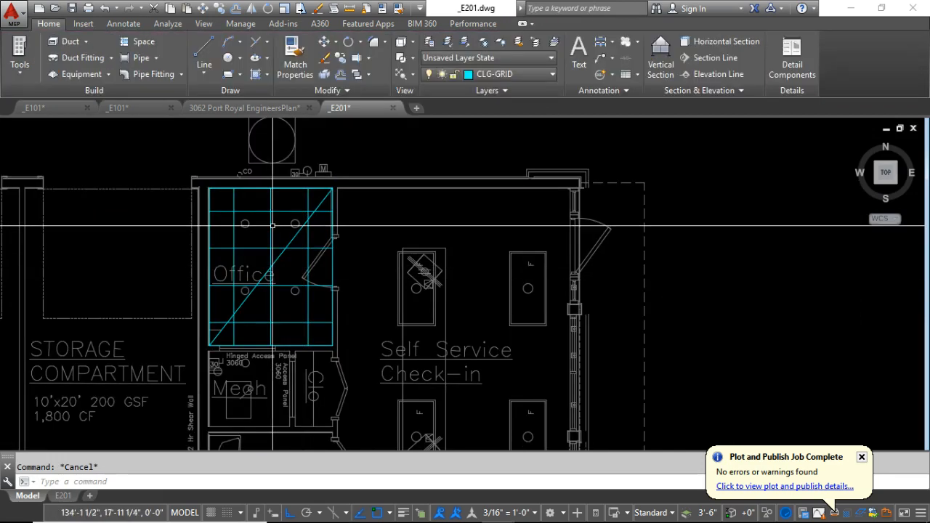
Delete the diagonal line and the short vertical helper line in the Office.
{"action": "left_click", "coordinate": [240, 307]}
{"action": "left_click", "coordinate": [251, 313]}
{"action": "left_click", "coordinate": [300, 233]}
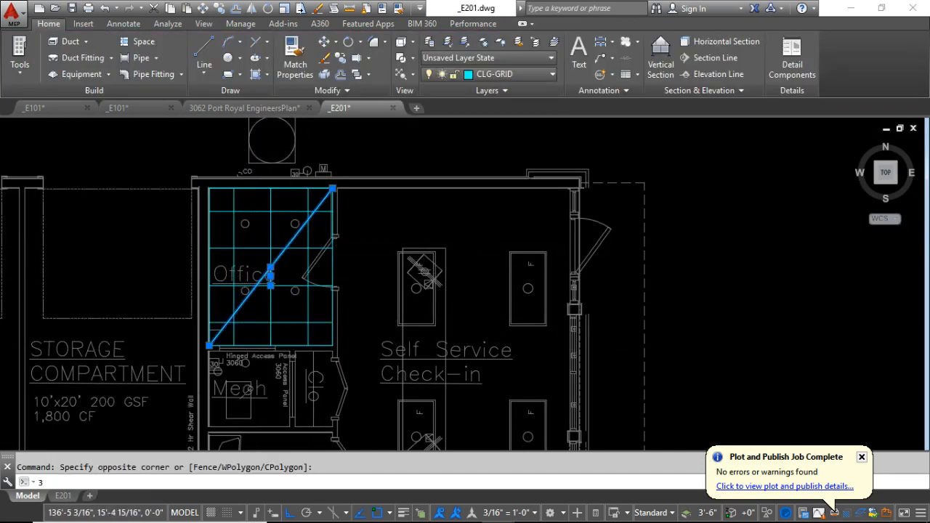
{"action": "key", "text": "Delete"}
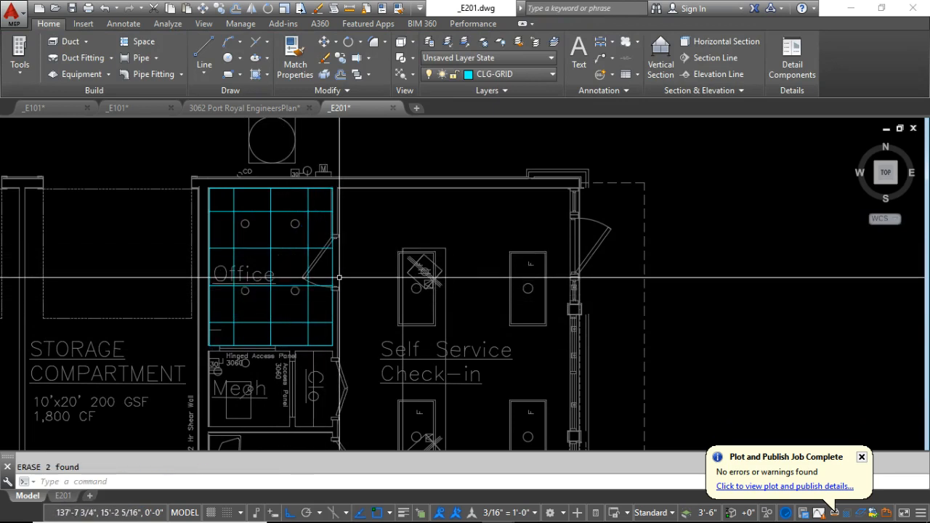
{"action": "left_click", "coordinate": [226, 205]}
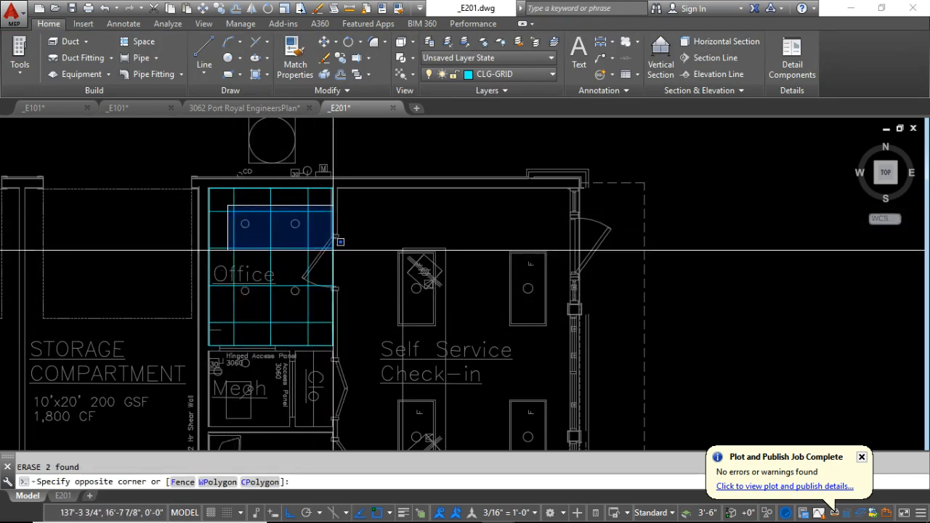
{"action": "left_click", "coordinate": [223, 201]}
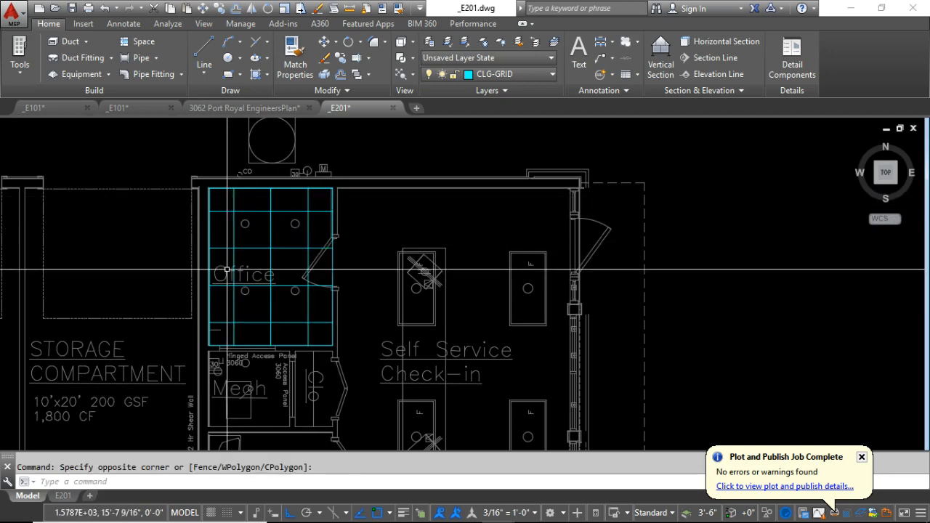
{"action": "left_click", "coordinate": [225, 329]}
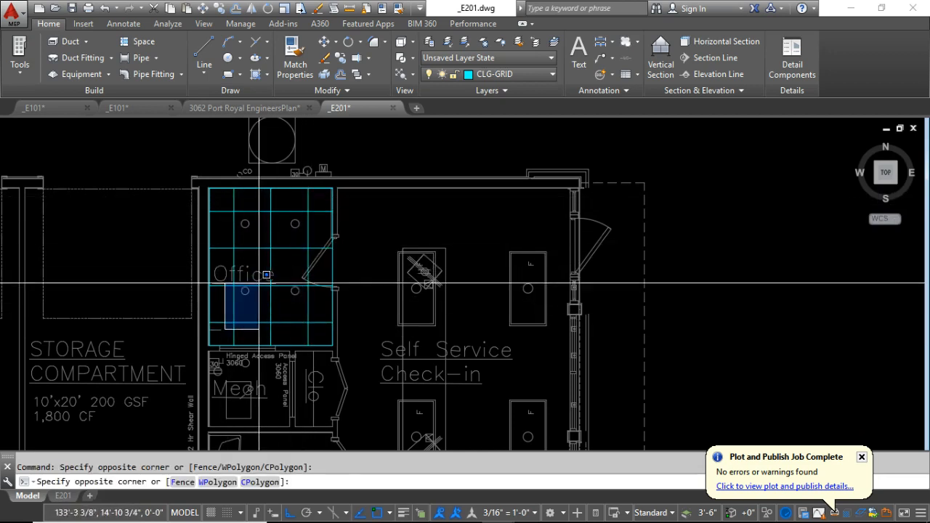
{"action": "left_click", "coordinate": [242, 309]}
{"action": "left_click", "coordinate": [225, 243]}
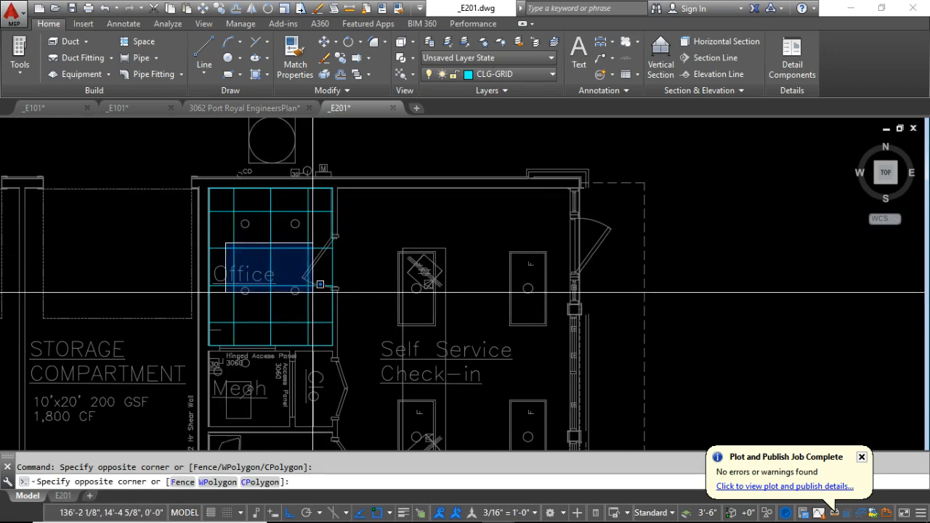
{"action": "left_click", "coordinate": [230, 236]}
{"action": "scroll", "coordinate": [245, 207], "scroll_direction": "down", "scroll_amount": 2}
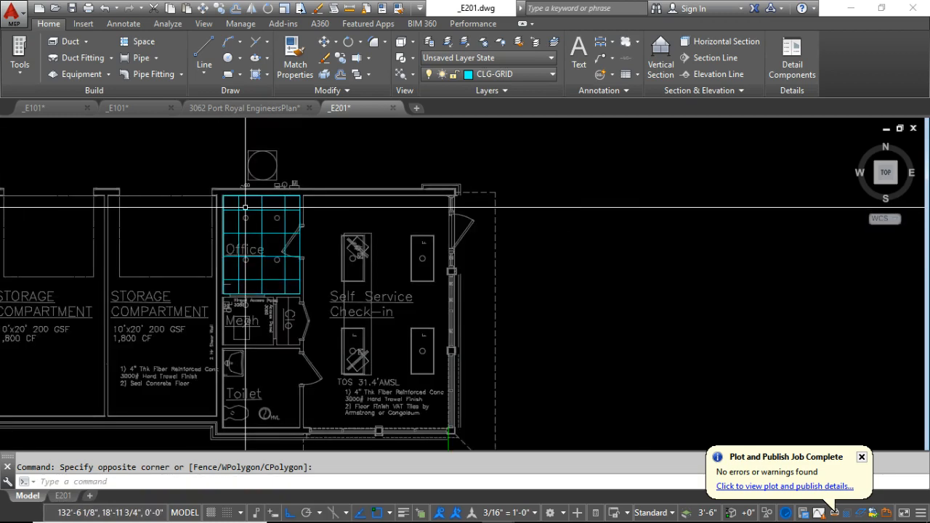
Delete the ceiling-grid hatch and its boundary rectangle from the Office.
{"action": "left_click", "coordinate": [206, 173]}
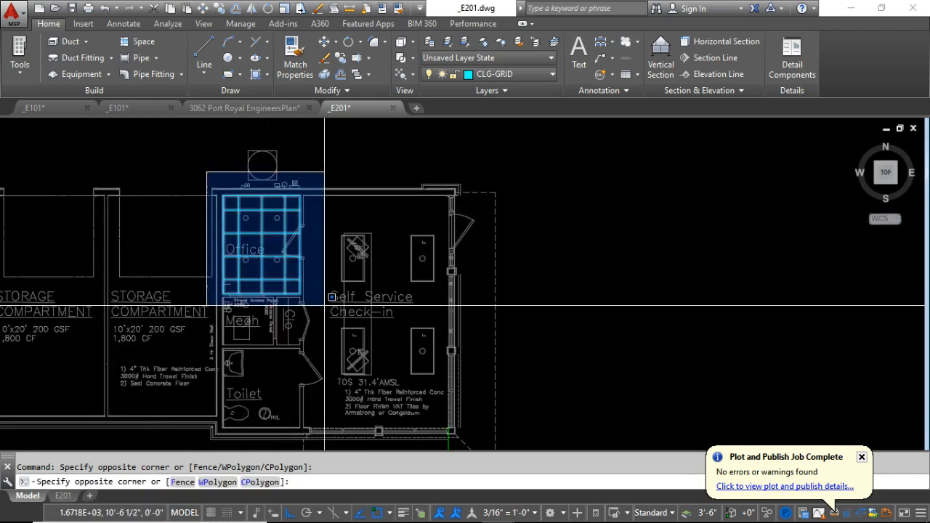
{"action": "left_click", "coordinate": [324, 309]}
{"action": "key", "text": "Delete"}
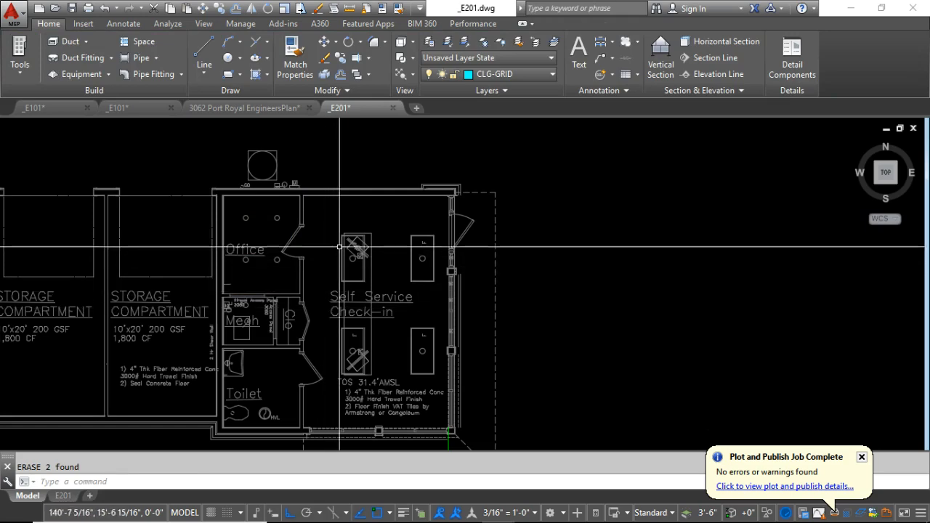
Draw a rectangle around the Self Service Check-in room, from its upper-left inner wall corner to its lower-right corner.
{"action": "left_click", "coordinate": [228, 75]}
{"action": "scroll", "coordinate": [218, 178], "scroll_direction": "up", "scroll_amount": 5}
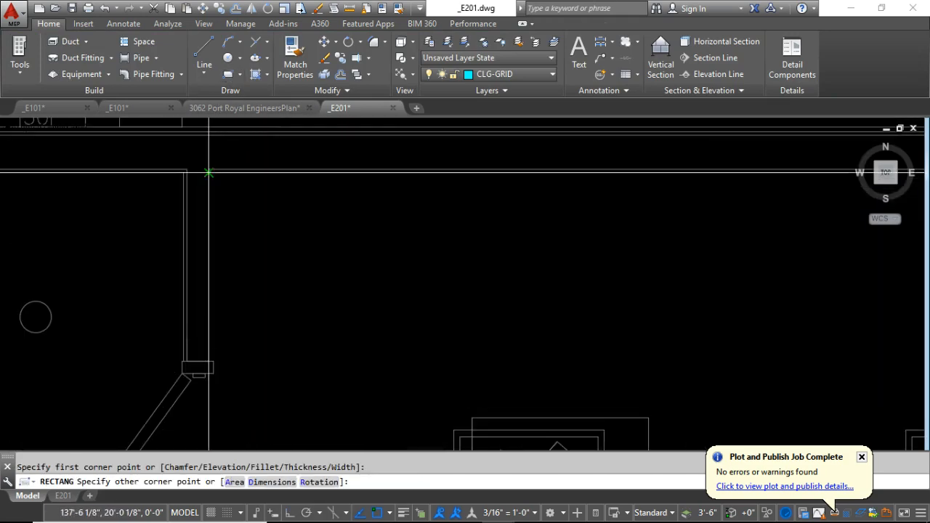
{"action": "scroll", "coordinate": [208, 171], "scroll_direction": "down", "scroll_amount": 6}
{"action": "scroll", "coordinate": [328, 374], "scroll_direction": "up", "scroll_amount": 6}
{"action": "middle_click_drag", "start_coordinate": [326, 377], "coordinate": [318, 220]}
{"action": "scroll", "coordinate": [376, 285], "scroll_direction": "up", "scroll_amount": 2}
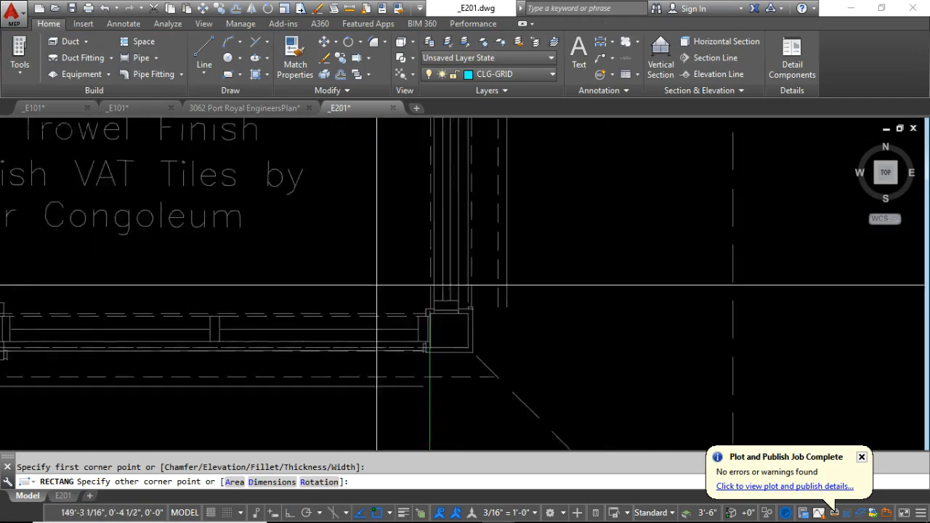
{"action": "scroll", "coordinate": [376, 285], "scroll_direction": "up", "scroll_amount": 4}
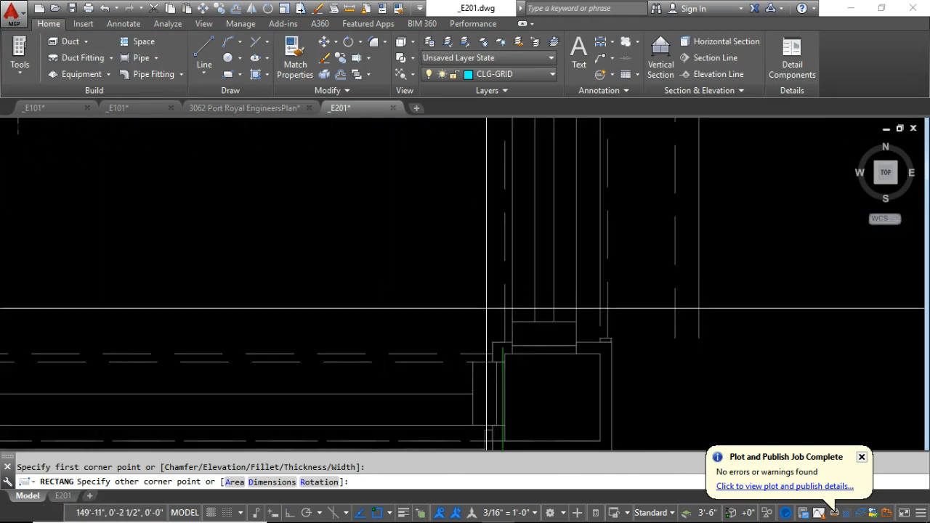
{"action": "scroll", "coordinate": [487, 309], "scroll_direction": "up", "scroll_amount": 3}
{"action": "left_click", "coordinate": [502, 333]}
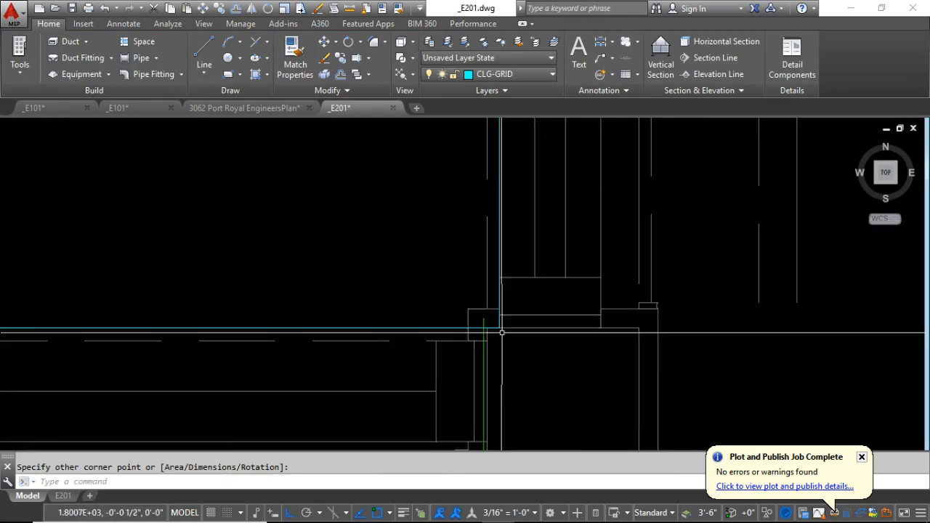
{"action": "scroll", "coordinate": [501, 332], "scroll_direction": "down", "scroll_amount": 2}
Stretch the lower edge of the Self Service Check-in rectangle down to the inner wall line and clear the selection.
{"action": "left_click", "coordinate": [126, 358]}
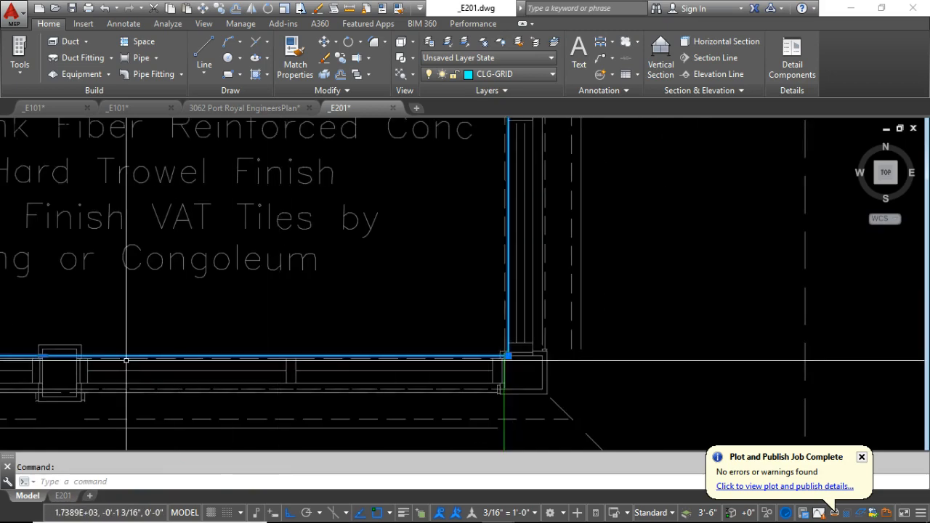
{"action": "middle_click_drag", "start_coordinate": [69, 357], "coordinate": [271, 324]}
{"action": "scroll", "coordinate": [246, 329], "scroll_direction": "up", "scroll_amount": 4}
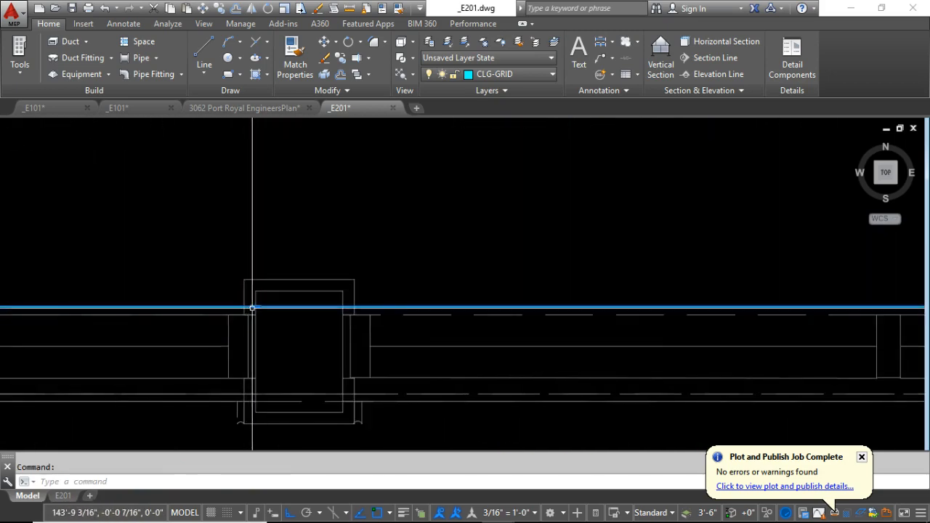
{"action": "scroll", "coordinate": [256, 308], "scroll_direction": "up", "scroll_amount": 4}
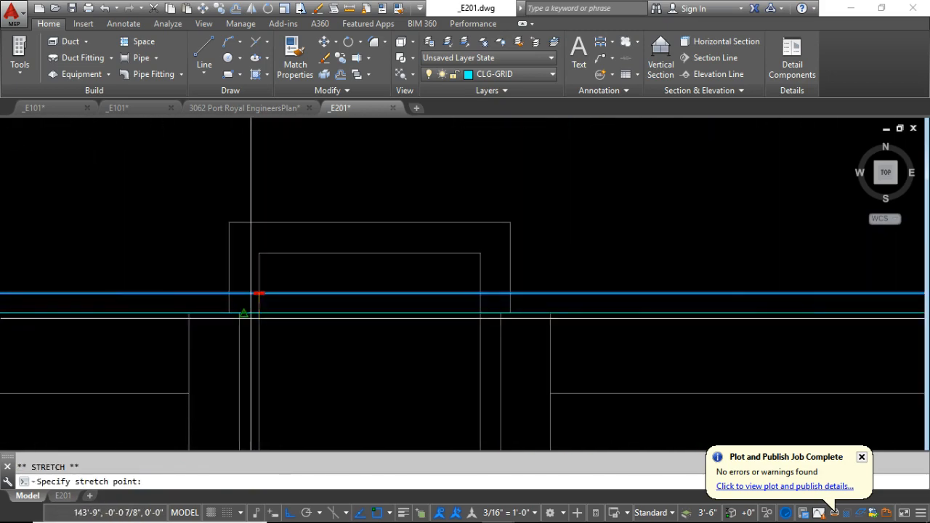
{"action": "left_click", "coordinate": [127, 317]}
{"action": "scroll", "coordinate": [365, 326], "scroll_direction": "down", "scroll_amount": 10}
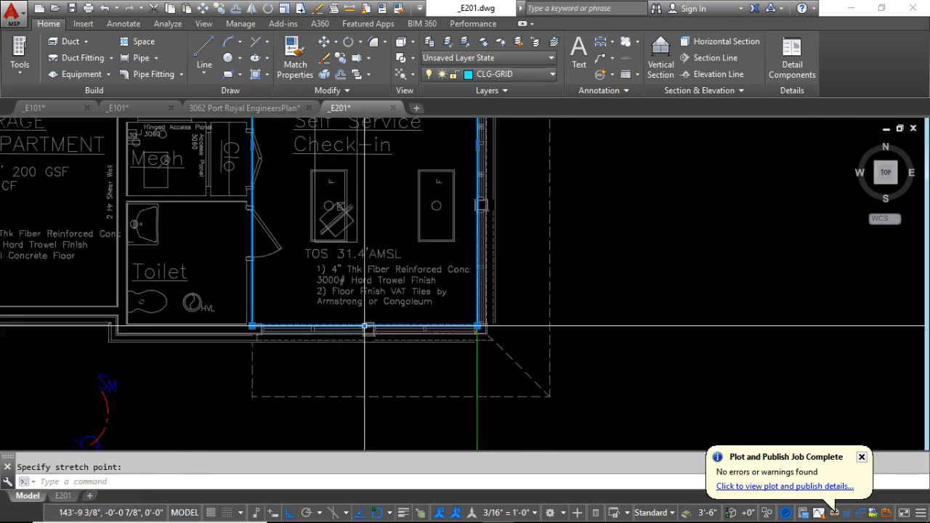
{"action": "middle_click_drag", "start_coordinate": [359, 280], "coordinate": [345, 444]}
{"action": "scroll", "coordinate": [315, 295], "scroll_direction": "down", "scroll_amount": 3}
{"action": "middle_click_drag", "start_coordinate": [316, 295], "coordinate": [297, 251]}
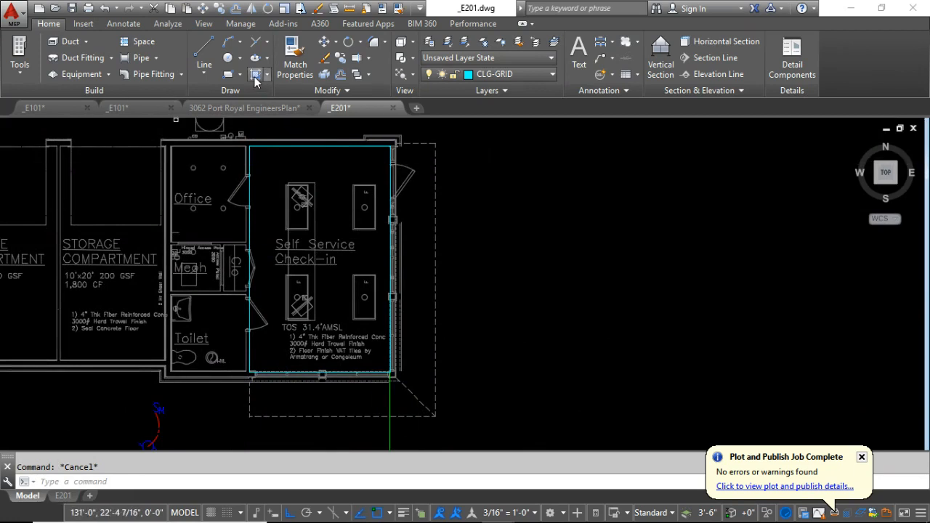
Hatch the Self Service Check-in rectangle with the ANSI38 pattern at a 45-degree angle.
{"action": "left_click", "coordinate": [255, 74]}
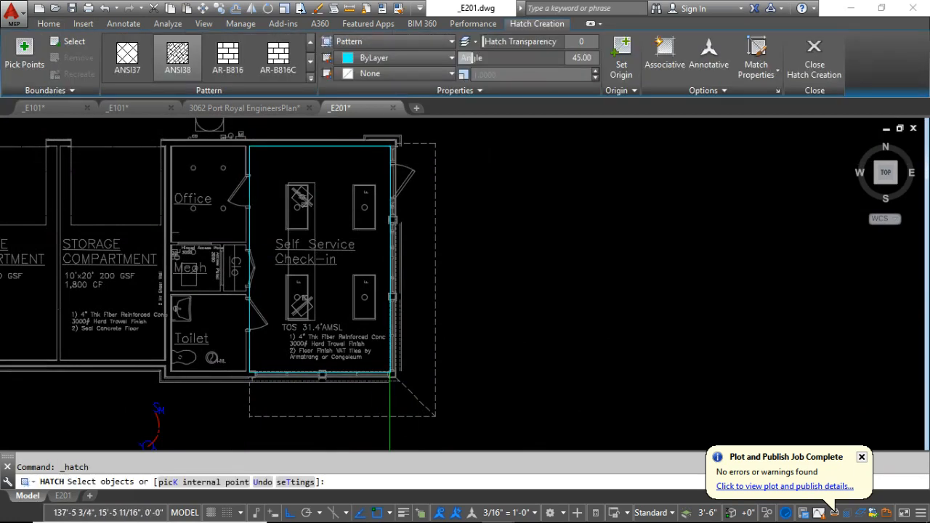
{"action": "left_click", "coordinate": [248, 197]}
{"action": "key", "text": "Return"}
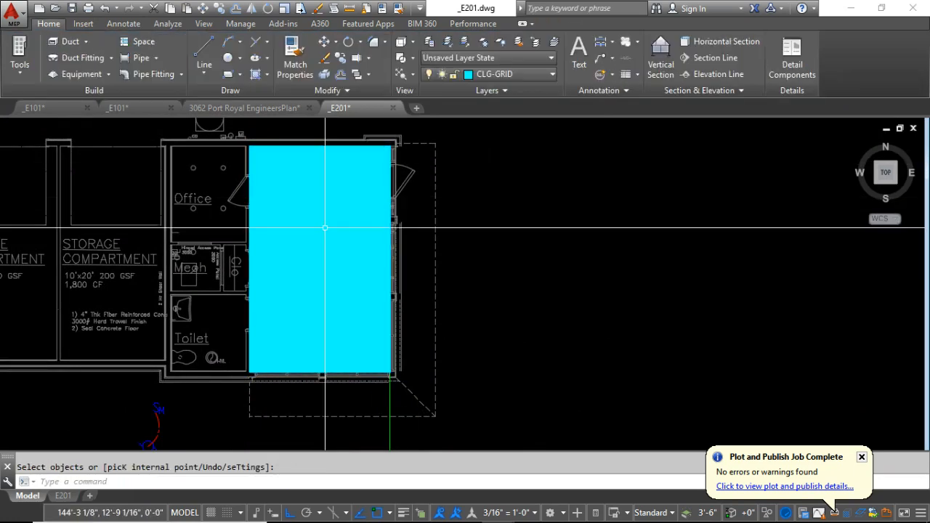
Match the Self Service Check-in hatch's properties to a ceiling-grid hatch in the separate reference lighting layout.
{"action": "scroll", "coordinate": [308, 242], "scroll_direction": "down", "scroll_amount": 5}
{"action": "scroll", "coordinate": [308, 242], "scroll_direction": "down", "scroll_amount": 4}
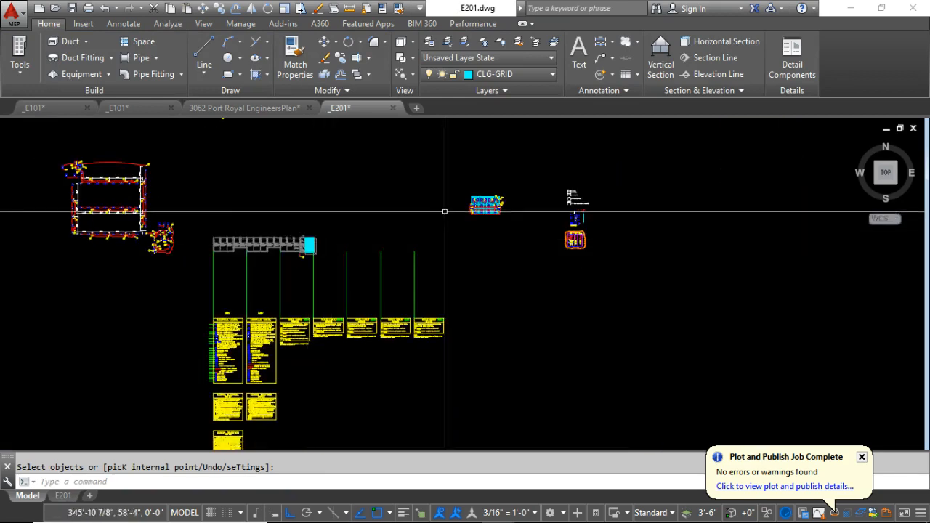
{"action": "scroll", "coordinate": [490, 146], "scroll_direction": "up", "scroll_amount": 10}
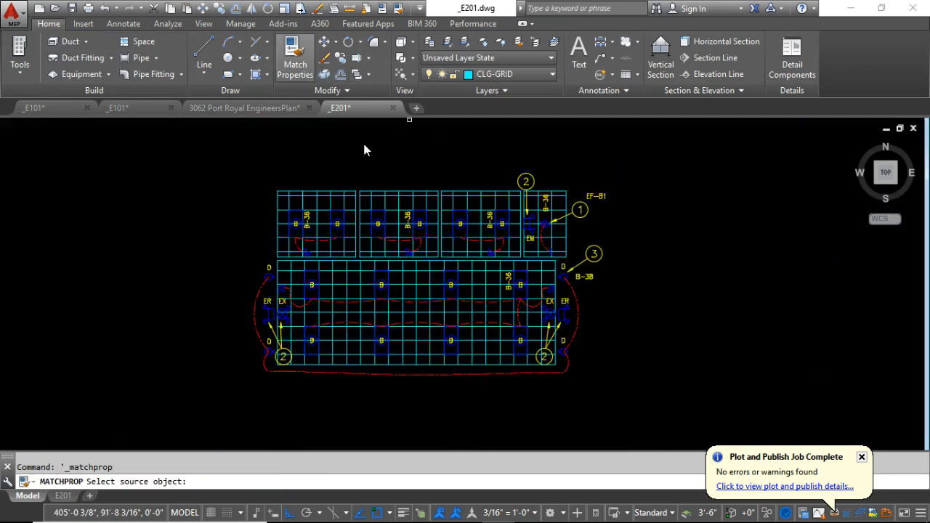
{"action": "left_click", "coordinate": [451, 200]}
{"action": "scroll", "coordinate": [454, 201], "scroll_direction": "down", "scroll_amount": 6}
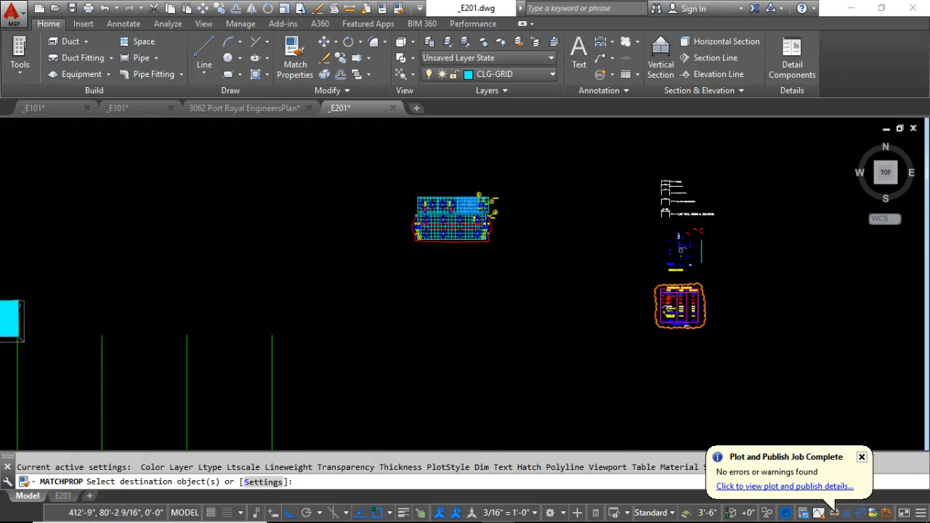
{"action": "scroll", "coordinate": [345, 231], "scroll_direction": "up", "scroll_amount": 3}
{"action": "left_click", "coordinate": [346, 230]}
{"action": "scroll", "coordinate": [346, 230], "scroll_direction": "up", "scroll_amount": 2}
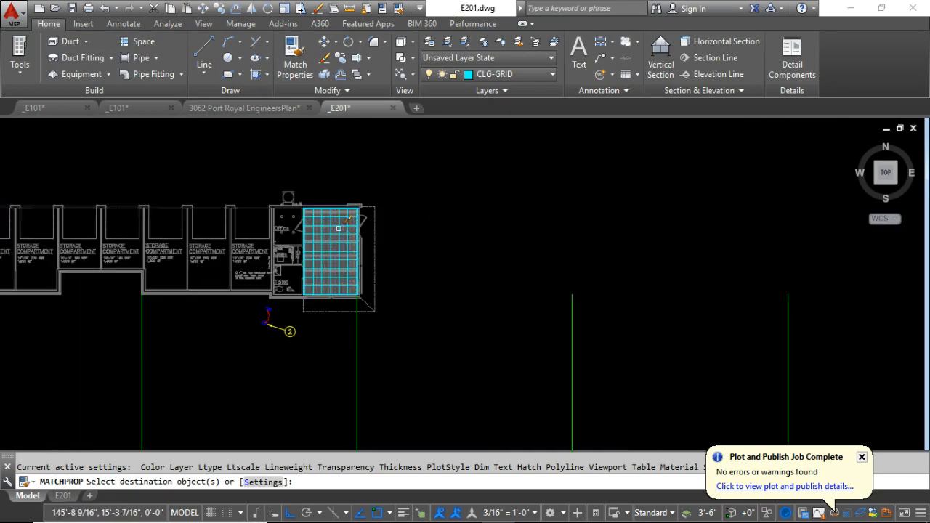
{"action": "scroll", "coordinate": [338, 228], "scroll_direction": "up", "scroll_amount": 3}
{"action": "left_click", "coordinate": [335, 225]}
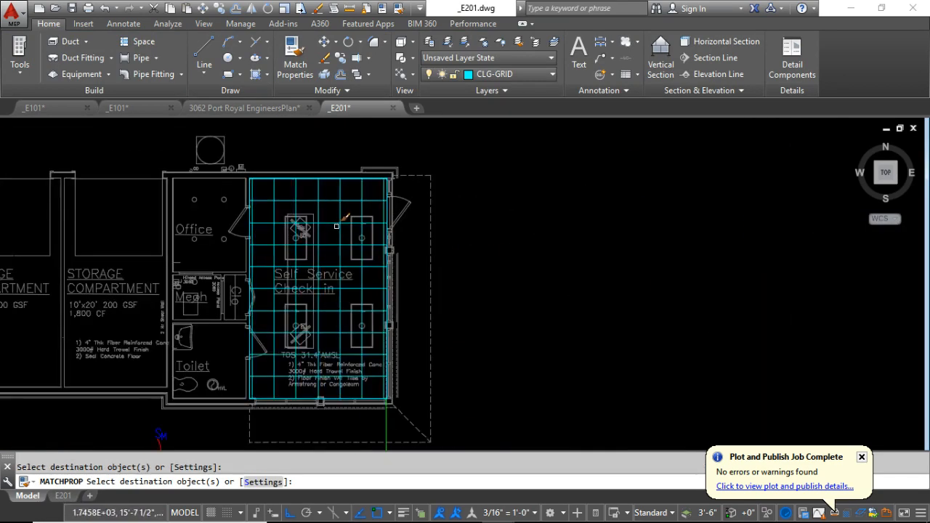
Try to measure the gap between the easternmost vertical grid line and the east edge of the Self Service Check-in room.
{"action": "scroll", "coordinate": [385, 221], "scroll_direction": "up", "scroll_amount": 6}
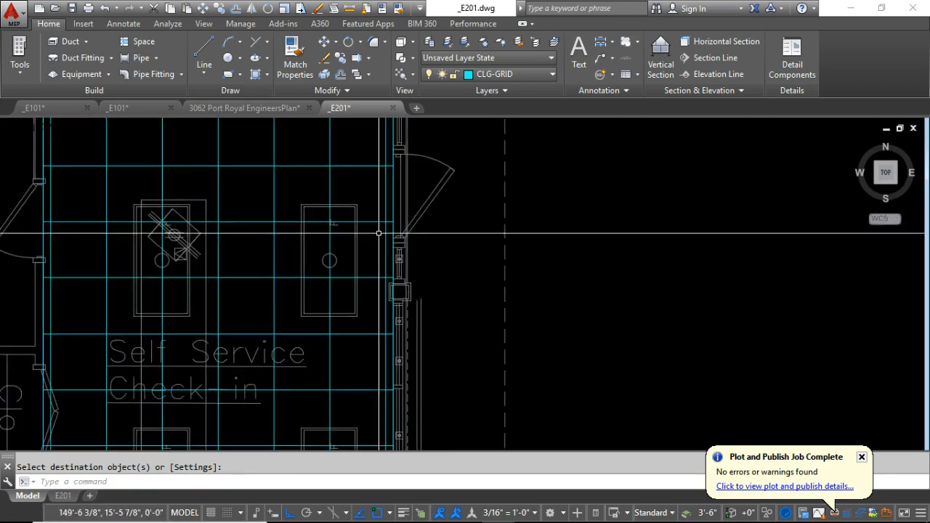
{"action": "middle_click_drag", "start_coordinate": [426, 223], "coordinate": [432, 218]}
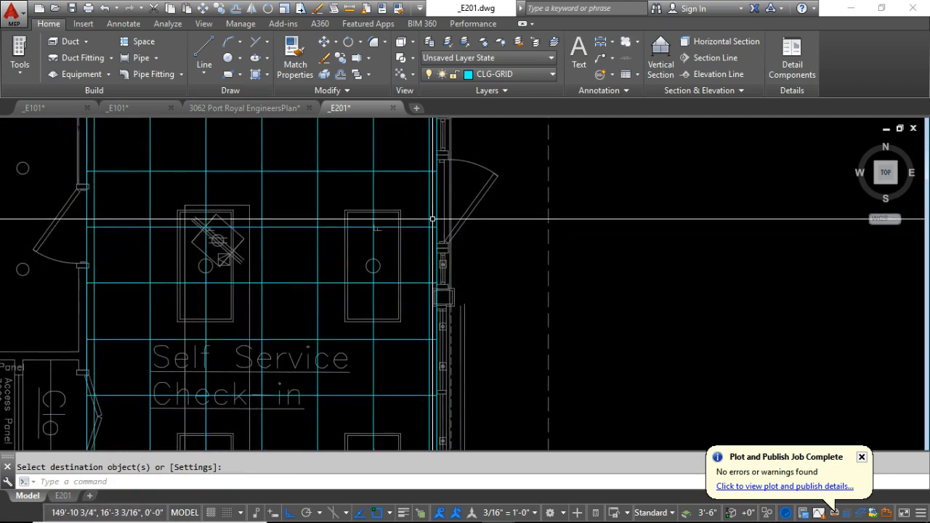
{"action": "scroll", "coordinate": [432, 217], "scroll_direction": "up", "scroll_amount": 4}
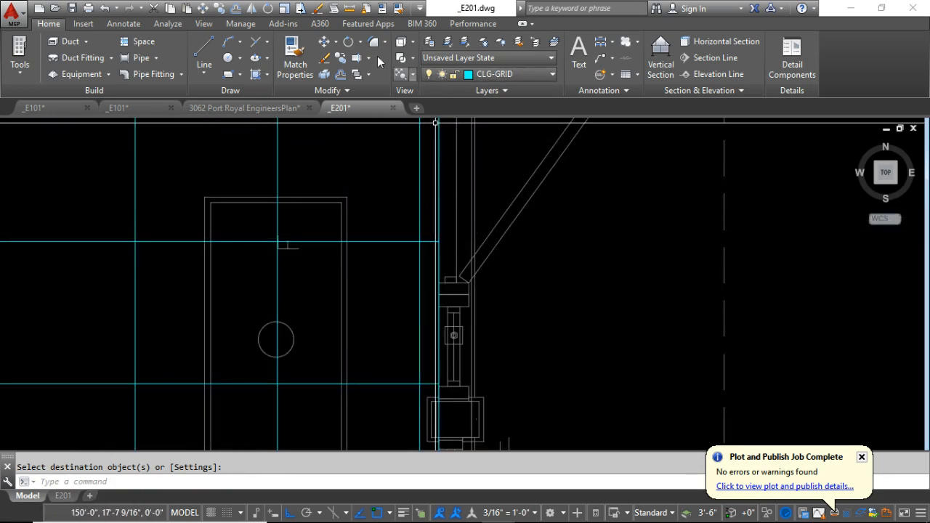
{"action": "left_click", "coordinate": [418, 241]}
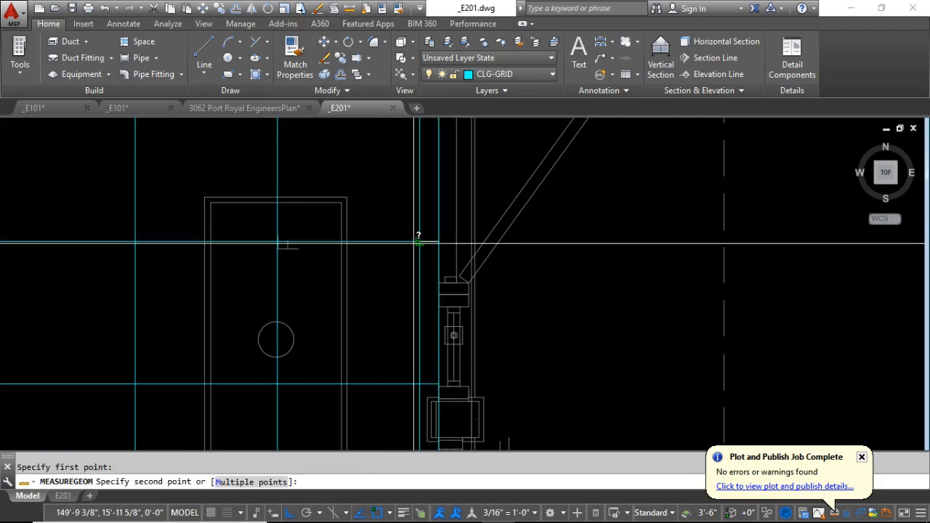
{"action": "left_click", "coordinate": [406, 249]}
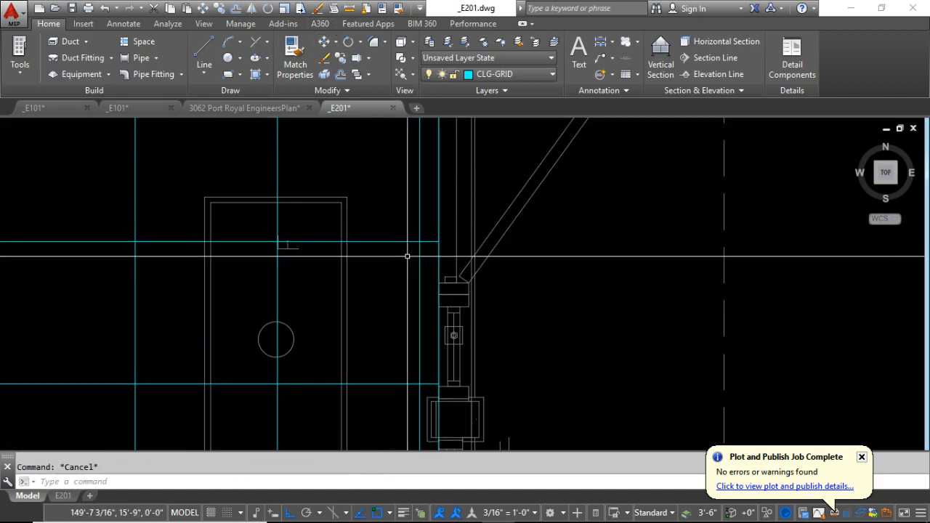
Examine the partial ceiling tiles along the edges of the Self Service Check-in room.
{"action": "scroll", "coordinate": [407, 256], "scroll_direction": "down", "scroll_amount": 4}
{"action": "scroll", "coordinate": [424, 238], "scroll_direction": "up", "scroll_amount": 5}
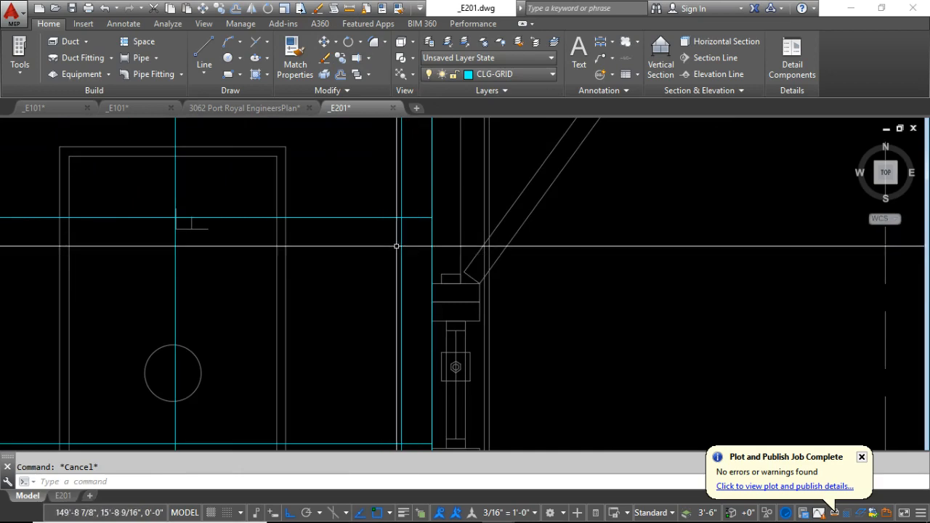
{"action": "scroll", "coordinate": [407, 322], "scroll_direction": "down", "scroll_amount": 2}
{"action": "scroll", "coordinate": [410, 349], "scroll_direction": "down", "scroll_amount": 3}
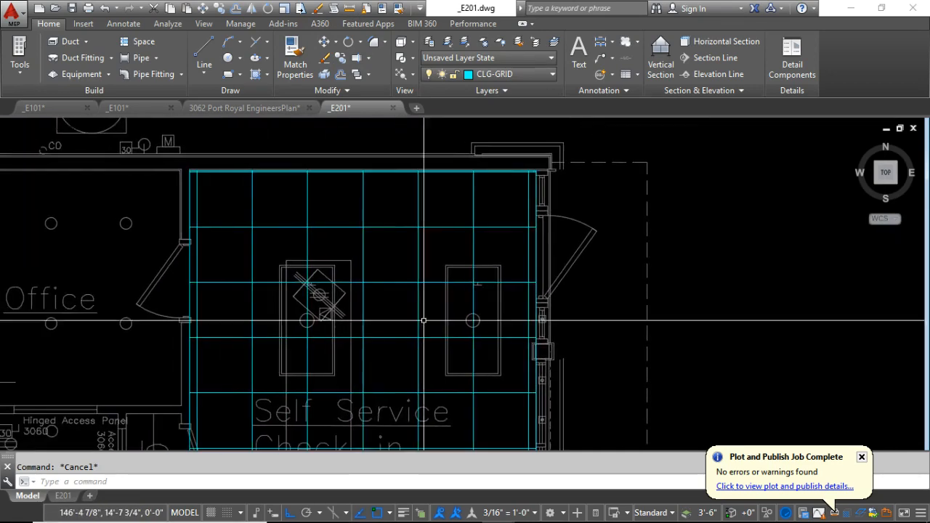
{"action": "scroll", "coordinate": [233, 154], "scroll_direction": "up", "scroll_amount": 1}
{"action": "scroll", "coordinate": [233, 154], "scroll_direction": "up", "scroll_amount": 5}
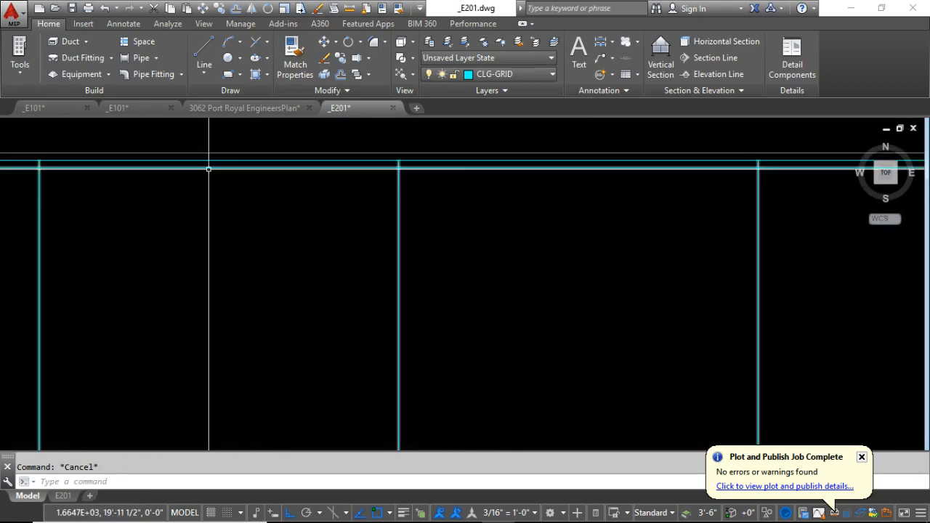
{"action": "scroll", "coordinate": [390, 165], "scroll_direction": "down", "scroll_amount": 5}
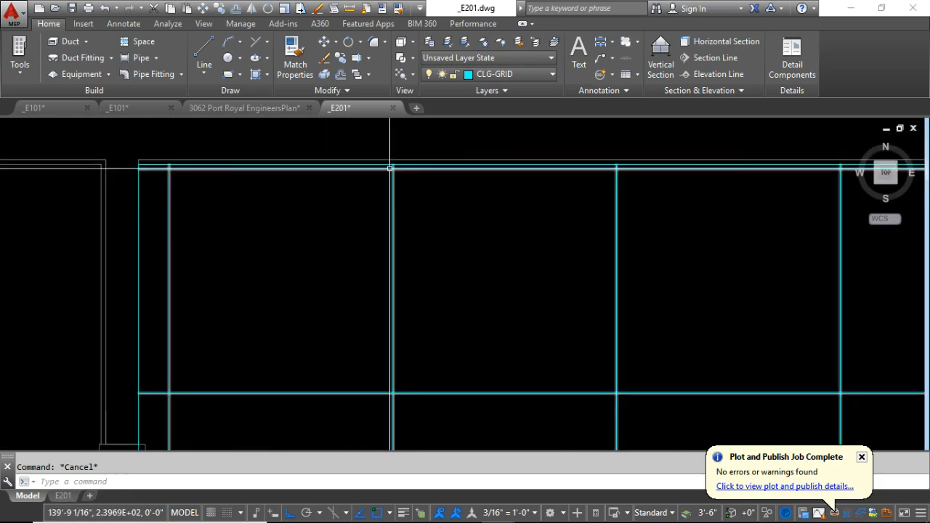
Draw a diagonal line from the northeast corner to the southwest corner of the Self Service Check-in room.
{"action": "type", "text": "l"}
{"action": "key", "text": "Return"}
{"action": "scroll", "coordinate": [439, 186], "scroll_direction": "up", "scroll_amount": 6}
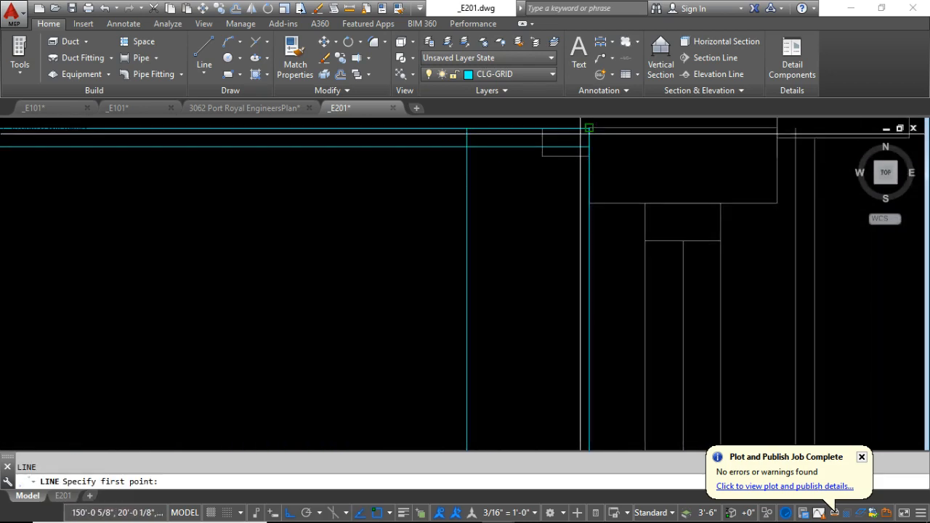
{"action": "scroll", "coordinate": [436, 321], "scroll_direction": "down", "scroll_amount": 5}
{"action": "scroll", "coordinate": [394, 369], "scroll_direction": "up", "scroll_amount": 7}
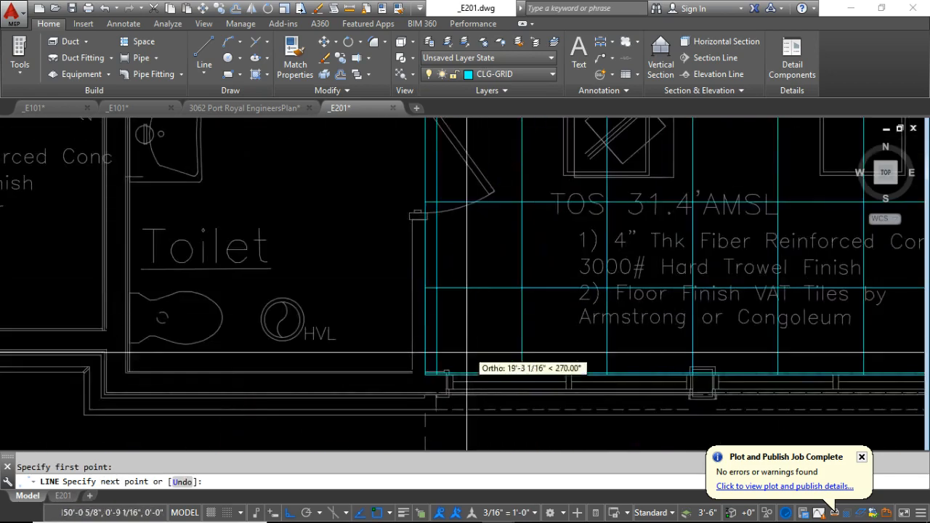
{"action": "left_click", "coordinate": [323, 425]}
{"action": "scroll", "coordinate": [331, 387], "scroll_direction": "down", "scroll_amount": 6}
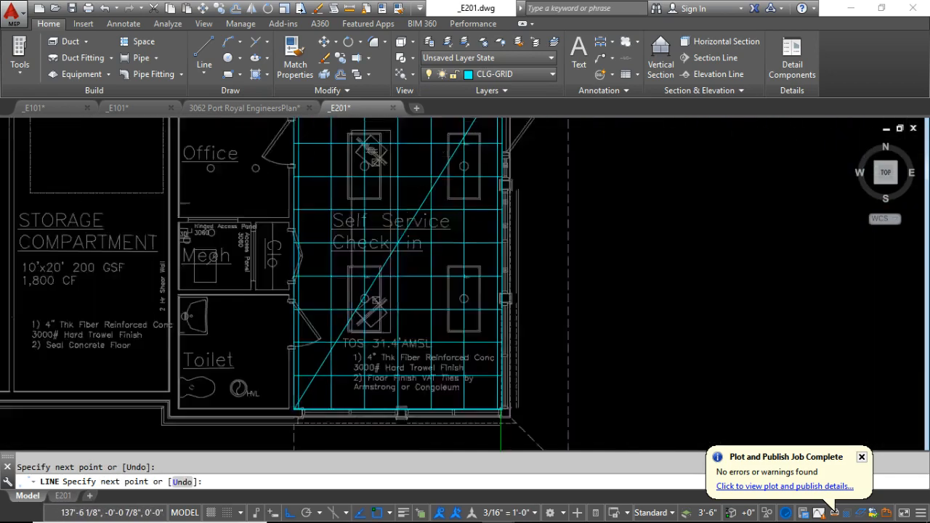
{"action": "scroll", "coordinate": [331, 387], "scroll_direction": "up", "scroll_amount": 6}
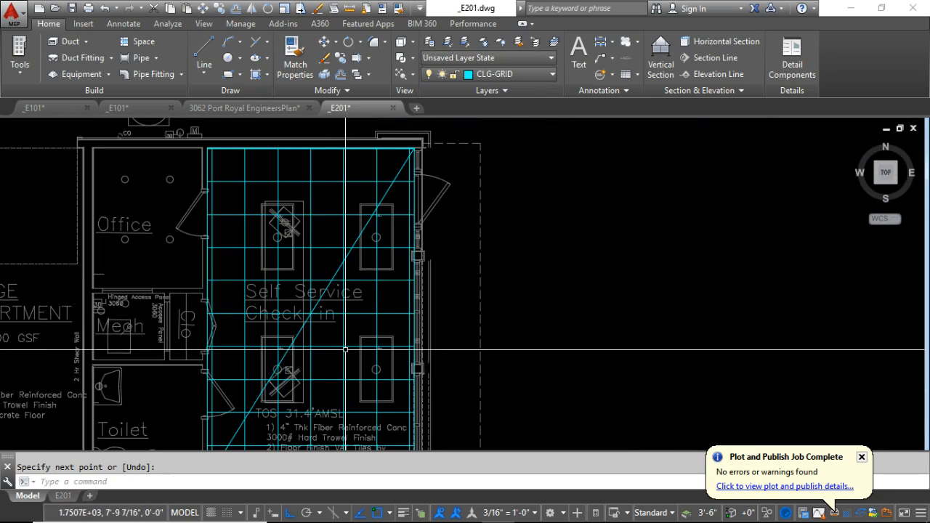
{"action": "key", "text": "Escape"}
Set the Self Service Check-in hatch's origin to the midpoint of the diagonal line and clear the selection.
{"action": "left_click", "coordinate": [343, 347]}
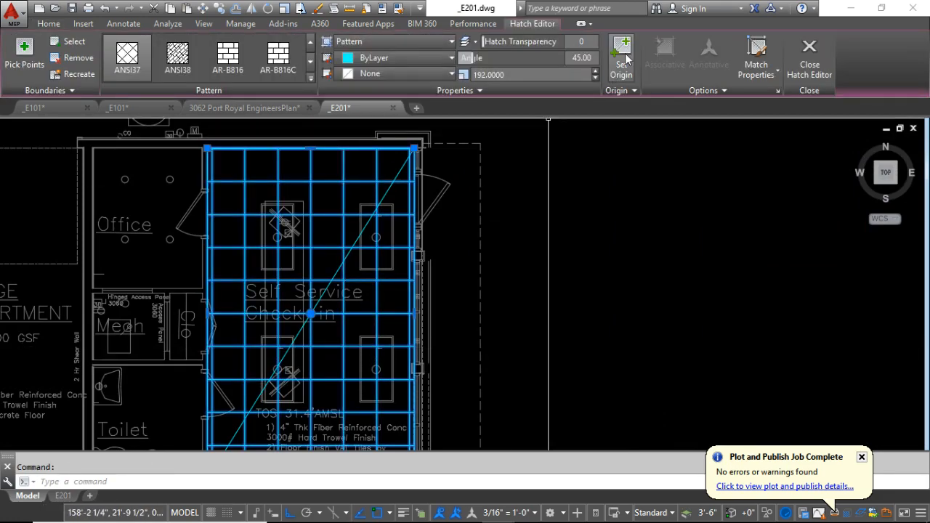
{"action": "scroll", "coordinate": [314, 308], "scroll_direction": "up", "scroll_amount": 2}
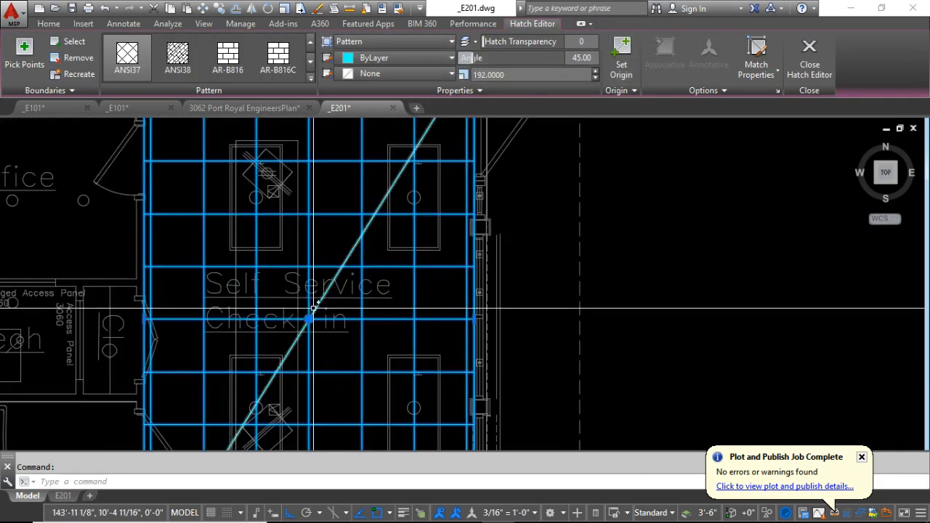
{"action": "left_click", "coordinate": [621, 55]}
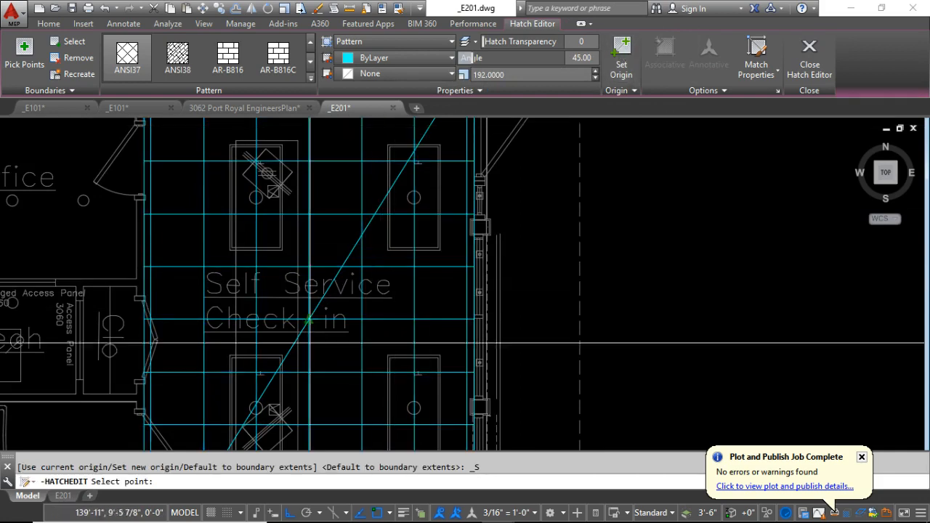
{"action": "scroll", "coordinate": [293, 324], "scroll_direction": "up", "scroll_amount": 4}
{"action": "left_click", "coordinate": [294, 324]}
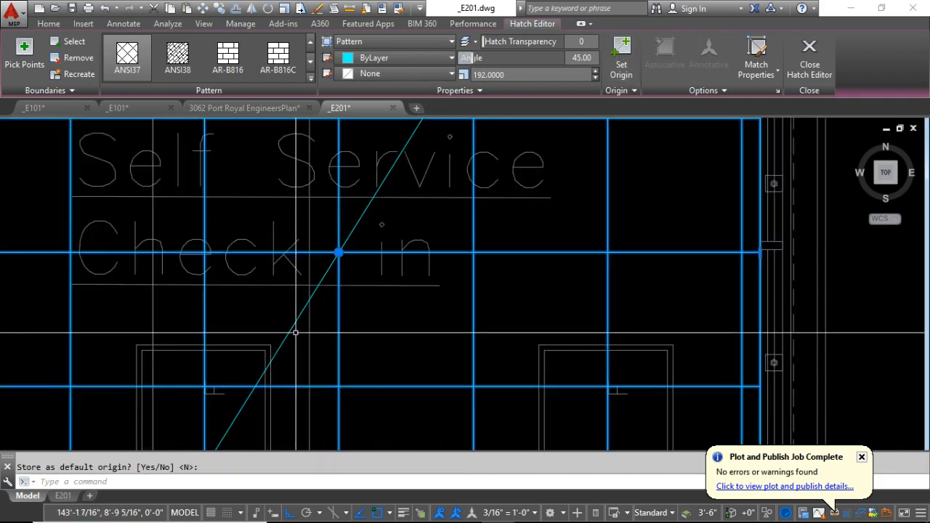
{"action": "scroll", "coordinate": [400, 302], "scroll_direction": "down", "scroll_amount": 6}
{"action": "key", "text": "Escape"}
{"action": "scroll", "coordinate": [393, 295], "scroll_direction": "up", "scroll_amount": 6}
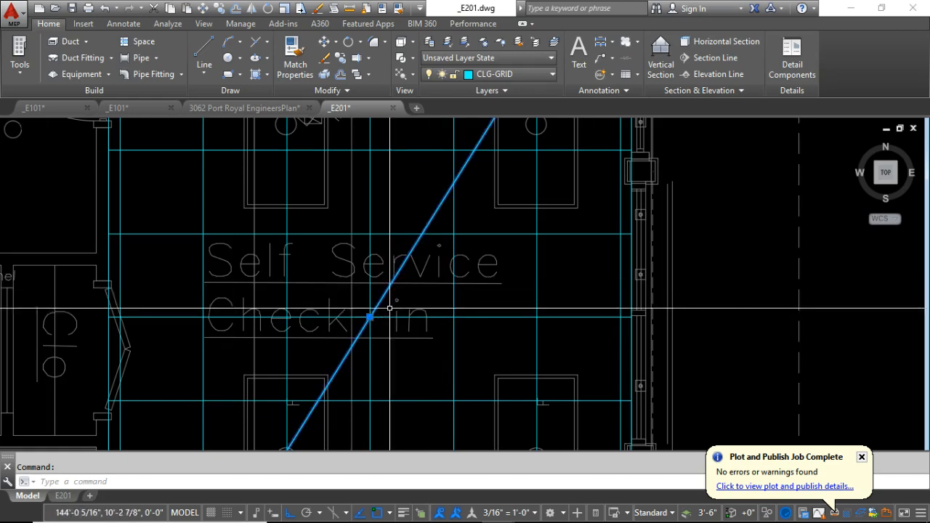
{"action": "key", "text": "Escape"}
{"action": "left_click", "coordinate": [452, 310]}
{"action": "key", "text": "Escape"}
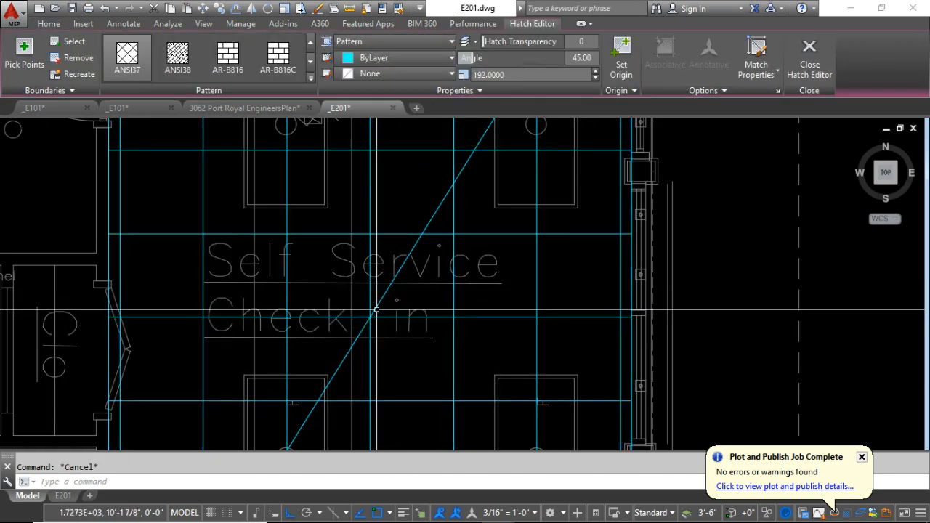
Examine the border tile widths of the centred ceiling grid along all sides of the Self Service Check-in room.
{"action": "scroll", "coordinate": [393, 337], "scroll_direction": "down", "scroll_amount": 3}
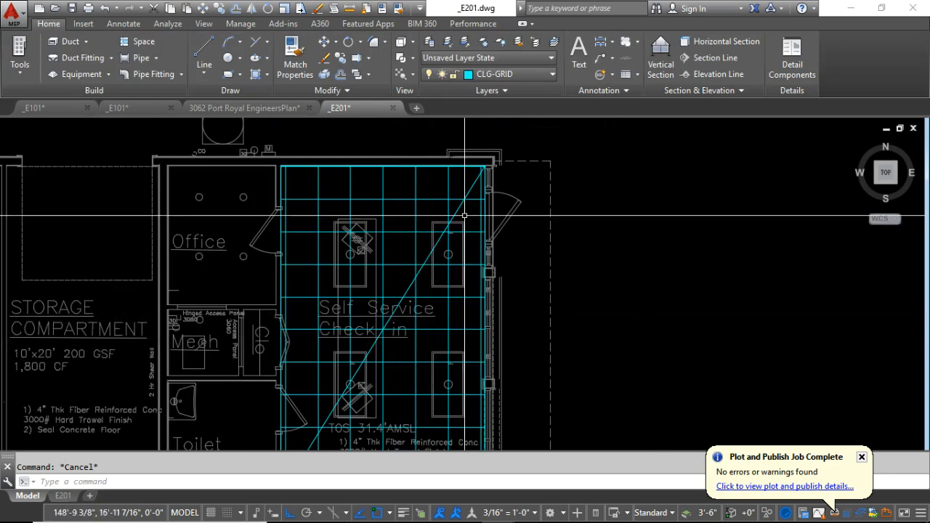
{"action": "scroll", "coordinate": [404, 167], "scroll_direction": "up", "scroll_amount": 5}
{"action": "scroll", "coordinate": [405, 167], "scroll_direction": "down", "scroll_amount": 8}
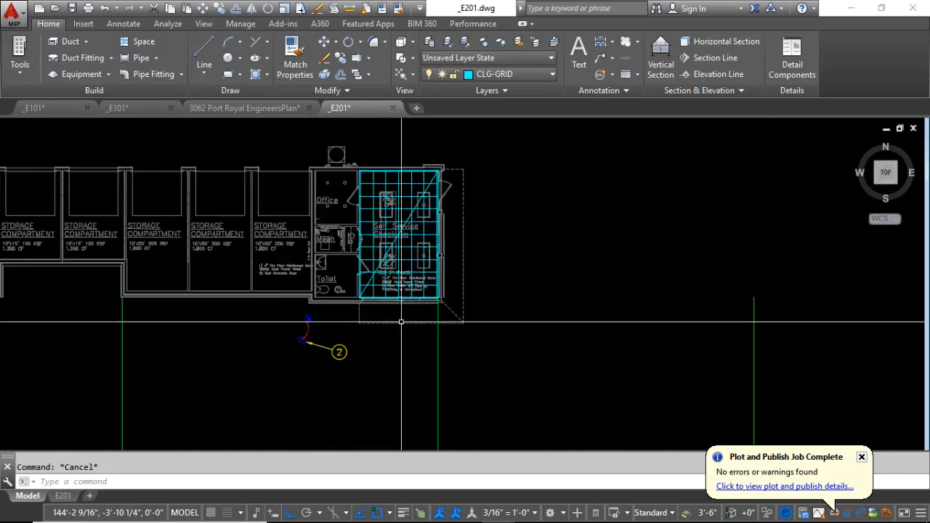
{"action": "scroll", "coordinate": [401, 321], "scroll_direction": "up", "scroll_amount": 6}
{"action": "scroll", "coordinate": [401, 266], "scroll_direction": "down", "scroll_amount": 3}
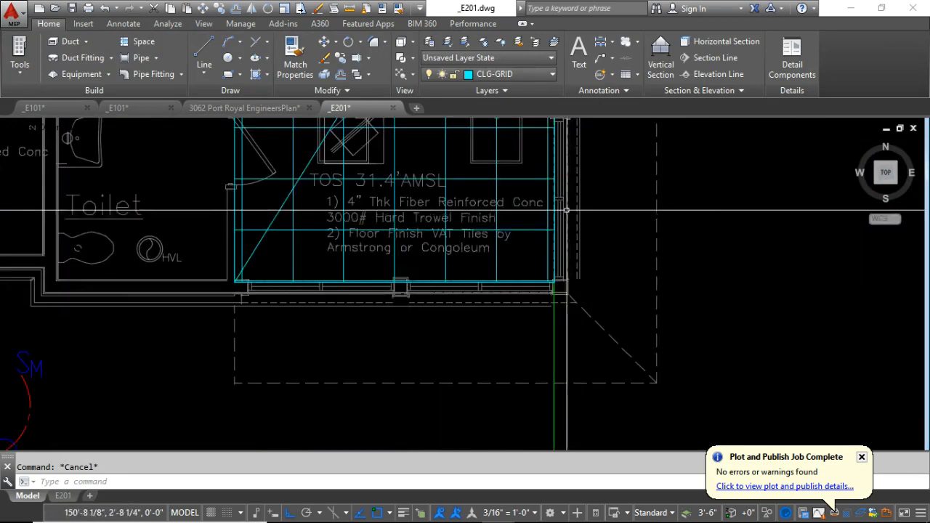
{"action": "scroll", "coordinate": [566, 209], "scroll_direction": "up", "scroll_amount": 4}
{"action": "scroll", "coordinate": [544, 214], "scroll_direction": "down", "scroll_amount": 6}
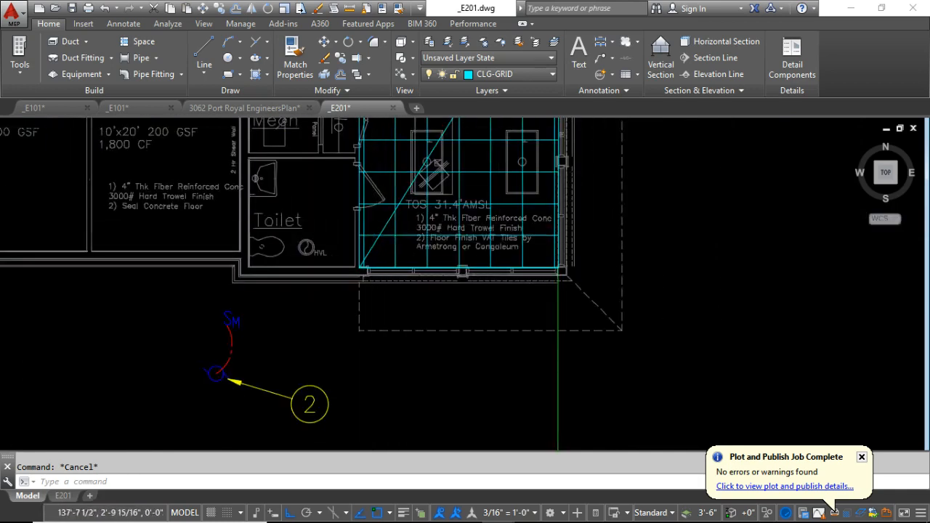
{"action": "scroll", "coordinate": [411, 238], "scroll_direction": "down", "scroll_amount": 4}
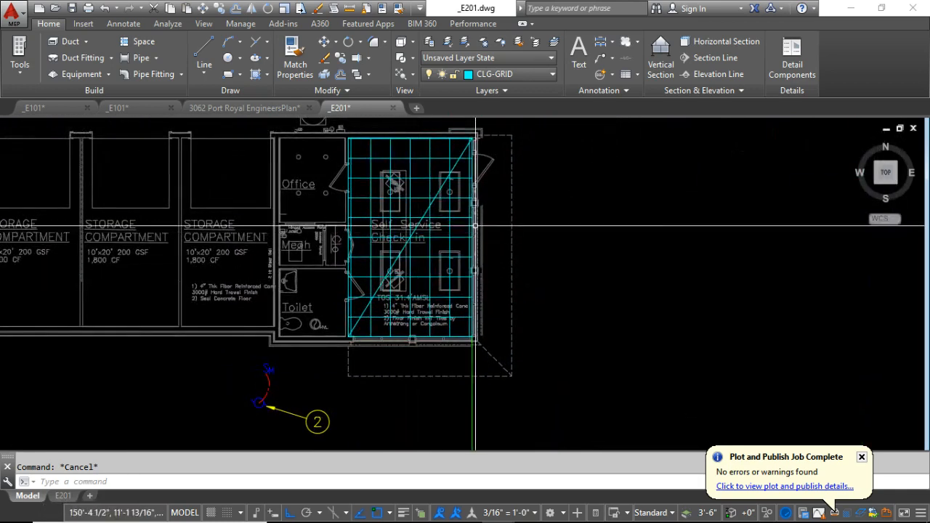
{"action": "scroll", "coordinate": [396, 210], "scroll_direction": "up", "scroll_amount": 5}
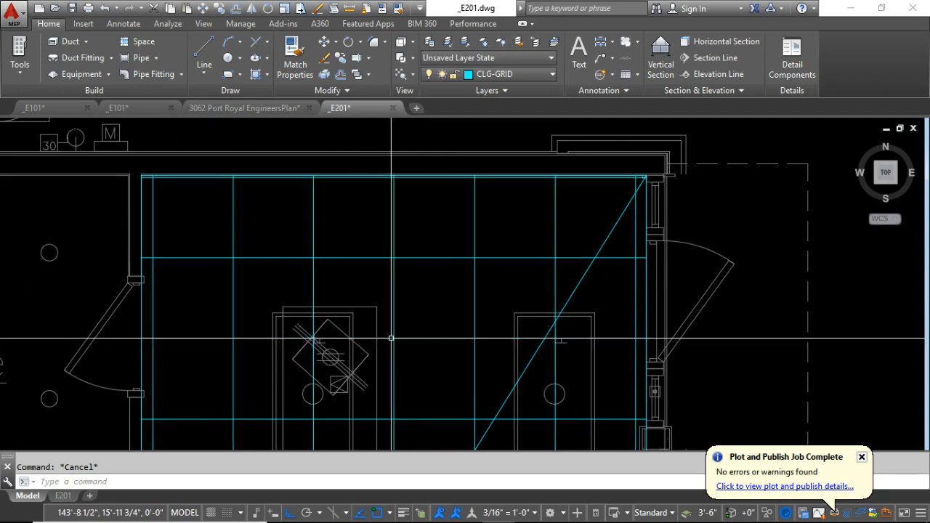
{"action": "left_click", "coordinate": [396, 258]}
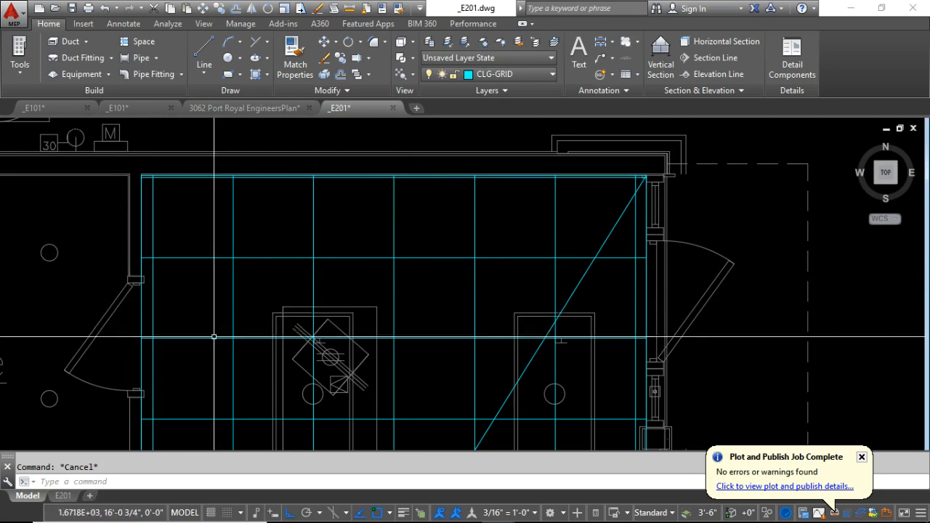
Draw connected line segments from the diagonal's midpoint, 12 inches east and then 12 inches north.
{"action": "scroll", "coordinate": [322, 348], "scroll_direction": "up", "scroll_amount": 5}
{"action": "middle_click_drag", "start_coordinate": [322, 348], "coordinate": [285, 203]}
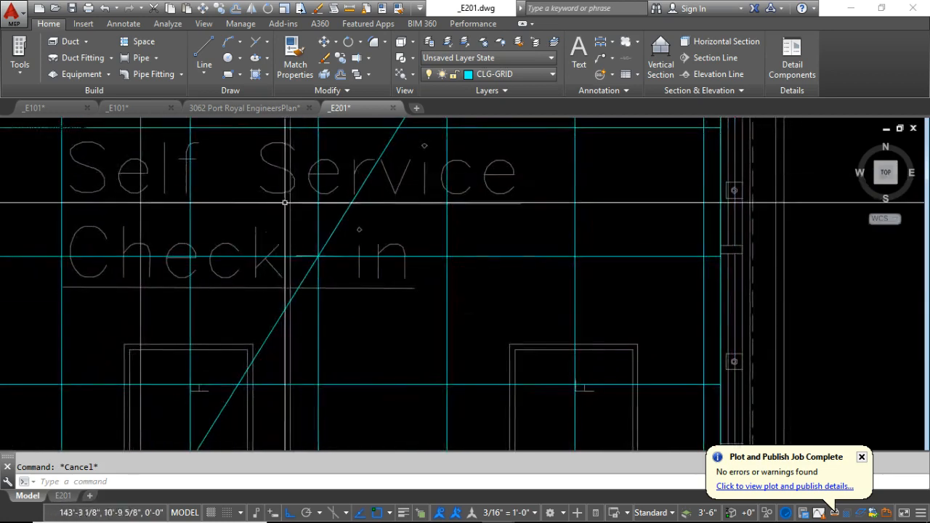
{"action": "type", "text": "1"}
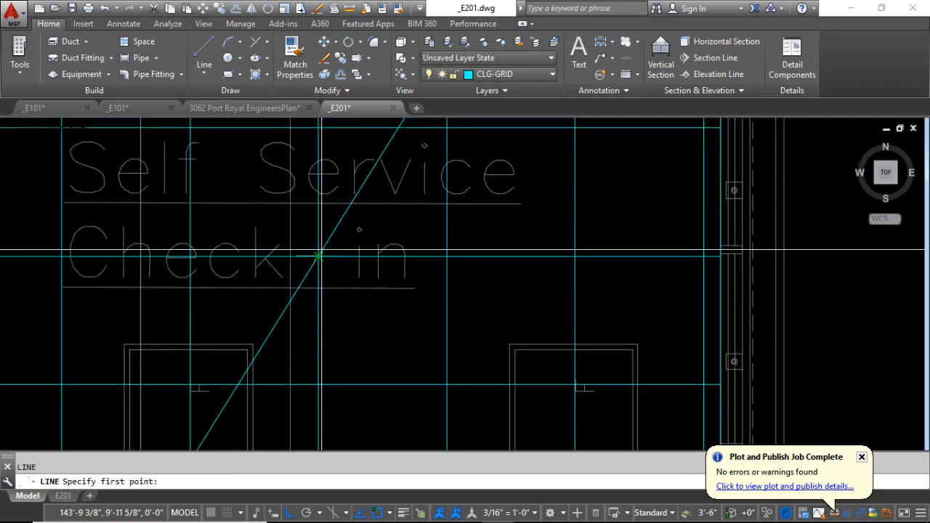
{"action": "scroll", "coordinate": [318, 256], "scroll_direction": "up", "scroll_amount": 2}
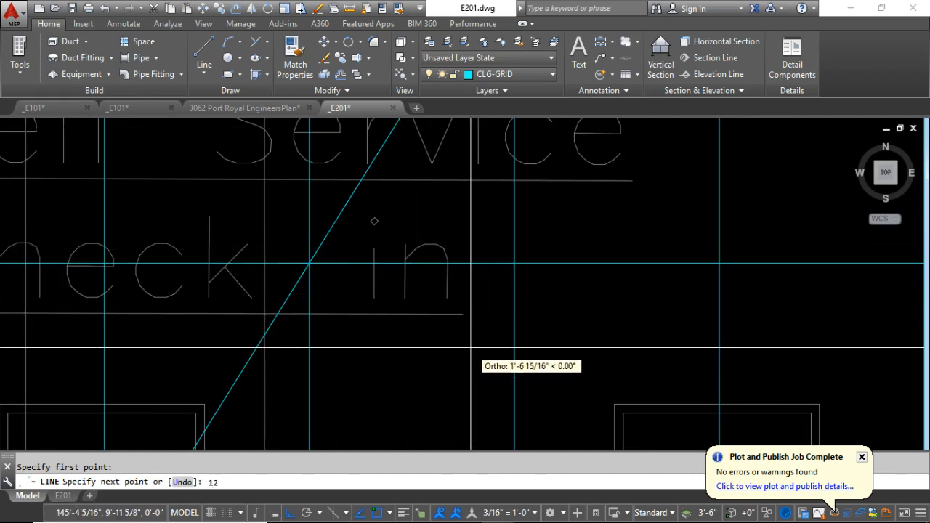
{"action": "key", "text": "Return"}
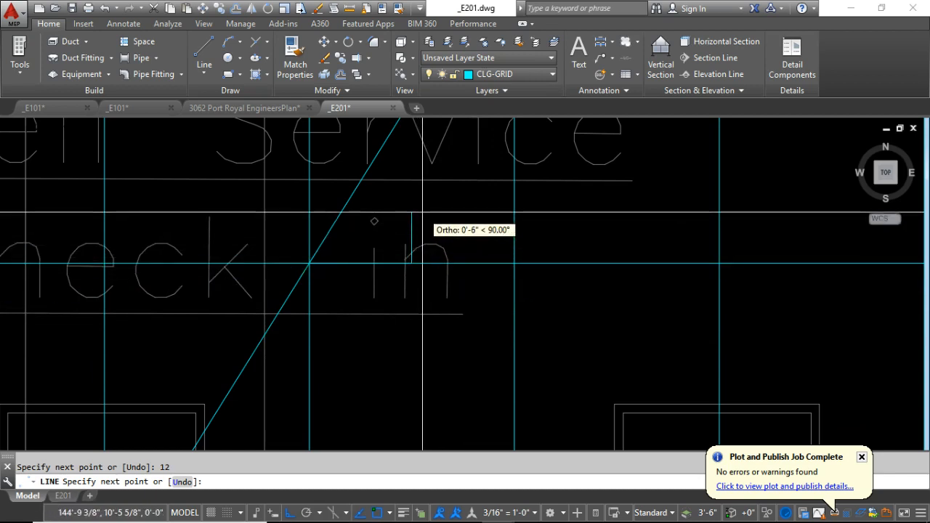
{"action": "type", "text": "12"}
{"action": "key", "text": "Return"}
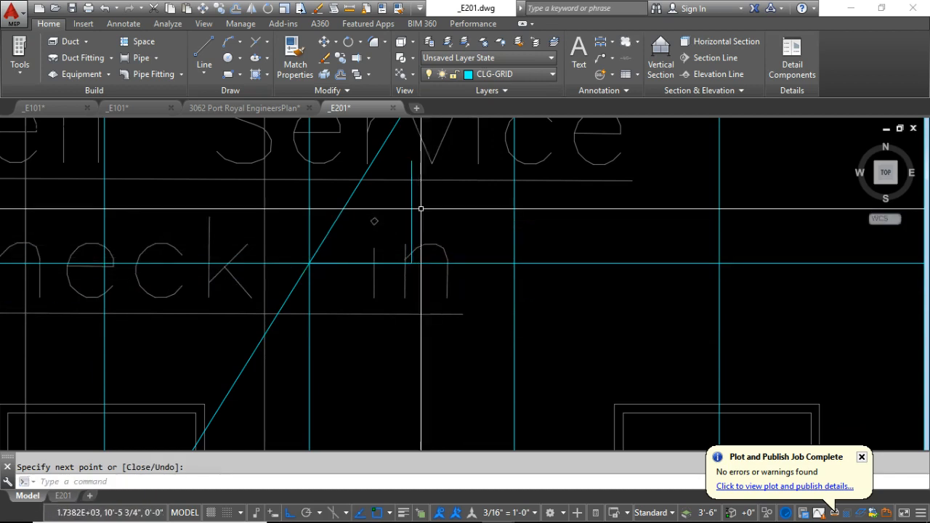
Set the ceiling-grid hatch's origin to the upper end of the 12-inch vertical line and clear the selection.
{"action": "middle_click_drag", "start_coordinate": [511, 258], "coordinate": [475, 346]}
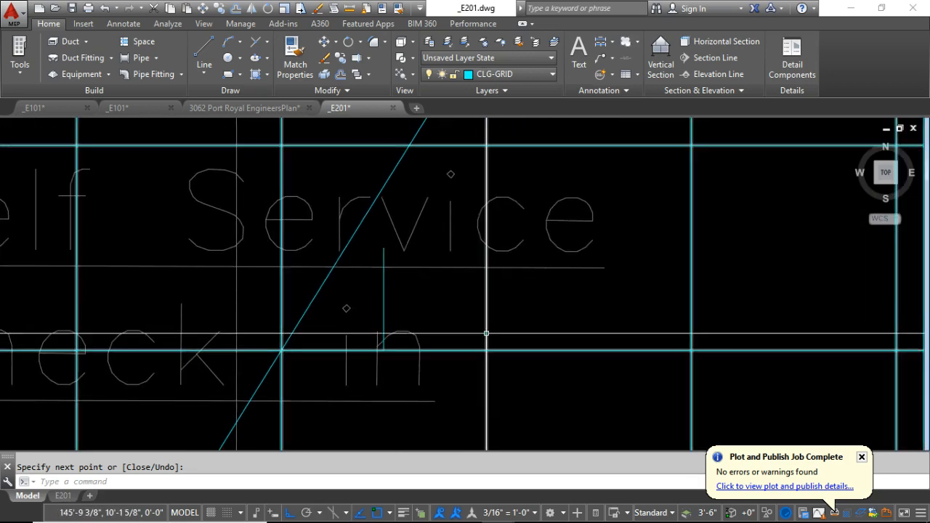
{"action": "key", "text": "Escape"}
{"action": "left_click", "coordinate": [486, 332]}
{"action": "left_click", "coordinate": [384, 254]}
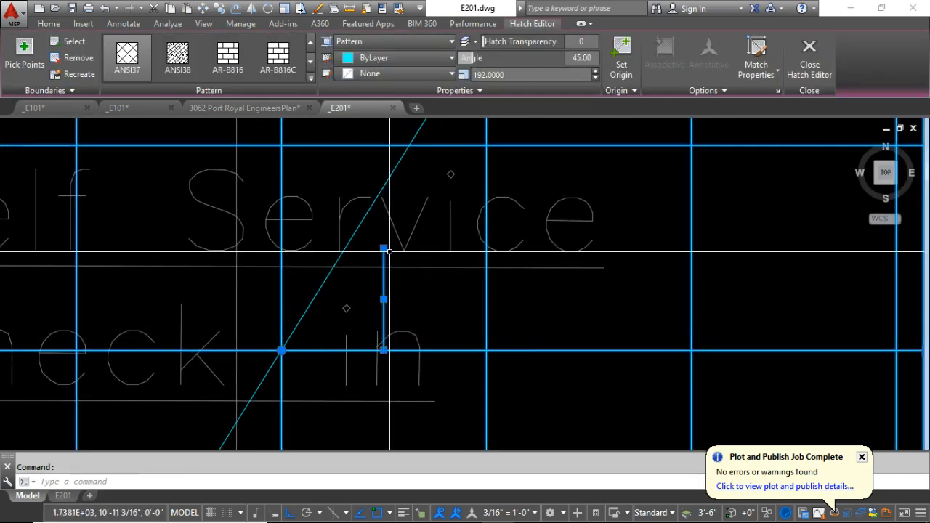
{"action": "key", "text": "Escape"}
{"action": "left_click", "coordinate": [490, 291]}
{"action": "left_click", "coordinate": [549, 127]}
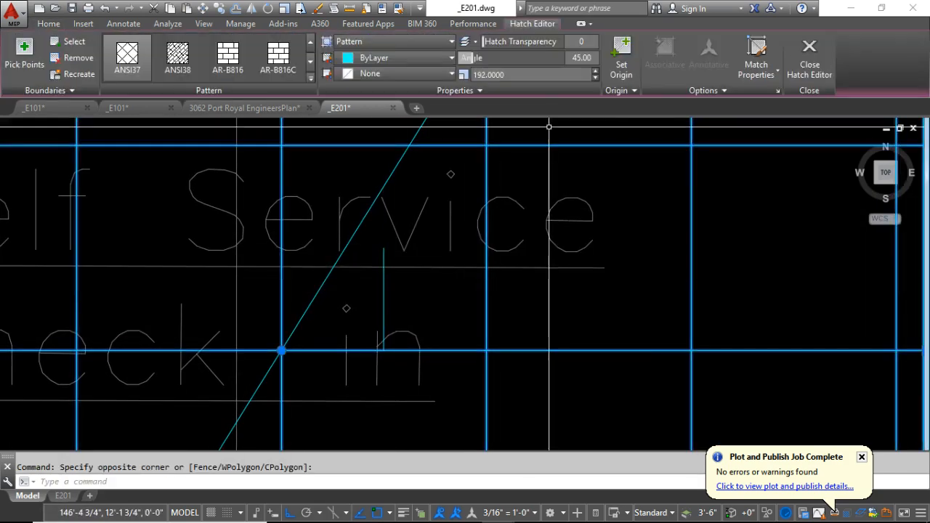
{"action": "left_click", "coordinate": [621, 58]}
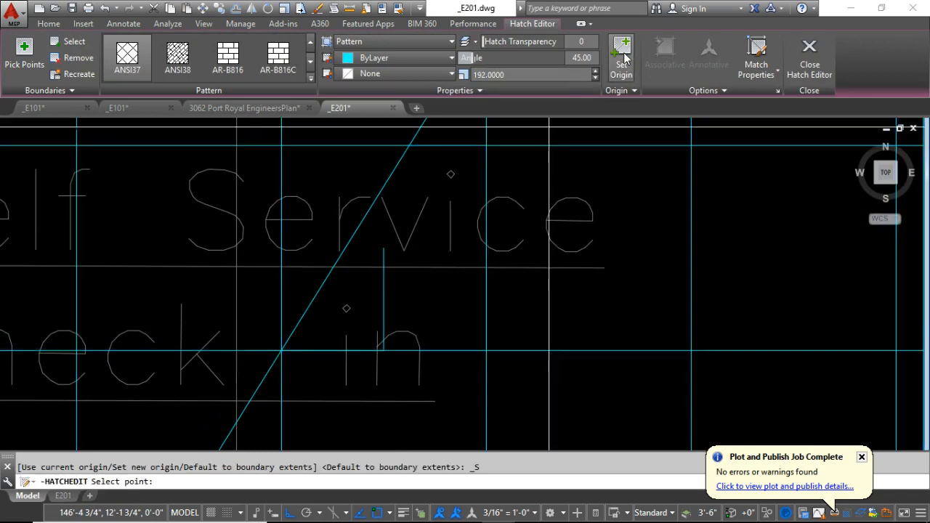
{"action": "left_click", "coordinate": [384, 248]}
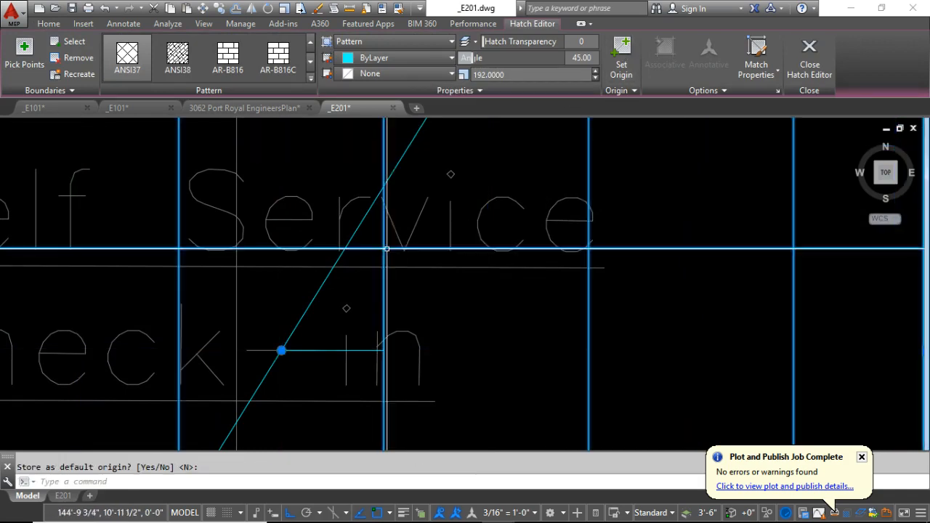
{"action": "scroll", "coordinate": [414, 192], "scroll_direction": "down", "scroll_amount": 6}
{"action": "key", "text": "Escape"}
Examine the shifted grid's border tiles along the north, south, east and west walls of the room.
{"action": "scroll", "coordinate": [414, 192], "scroll_direction": "up", "scroll_amount": 10}
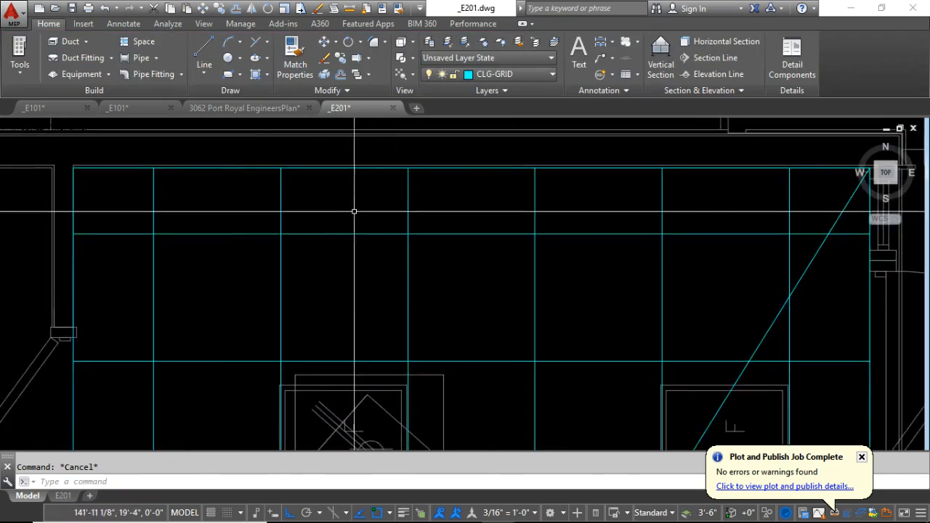
{"action": "scroll", "coordinate": [344, 188], "scroll_direction": "down", "scroll_amount": 2}
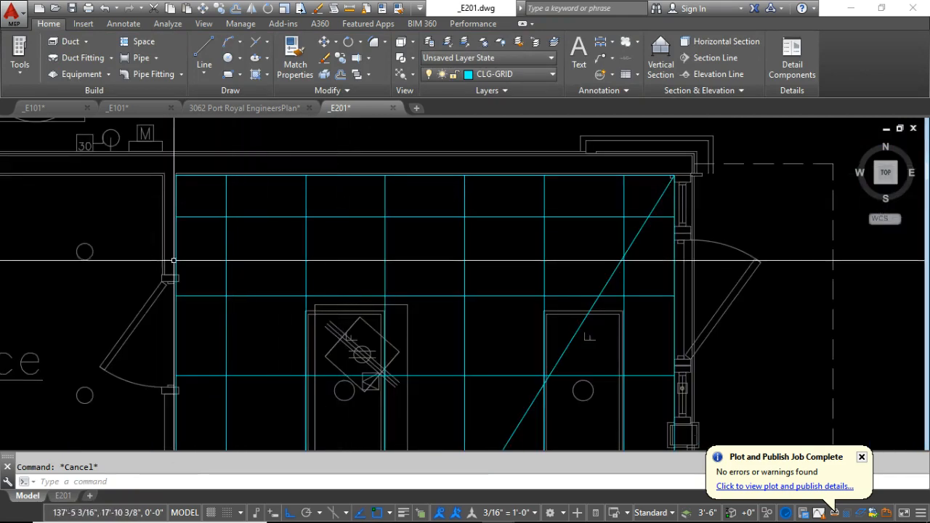
{"action": "scroll", "coordinate": [318, 177], "scroll_direction": "down", "scroll_amount": 5}
{"action": "scroll", "coordinate": [319, 177], "scroll_direction": "up", "scroll_amount": 5}
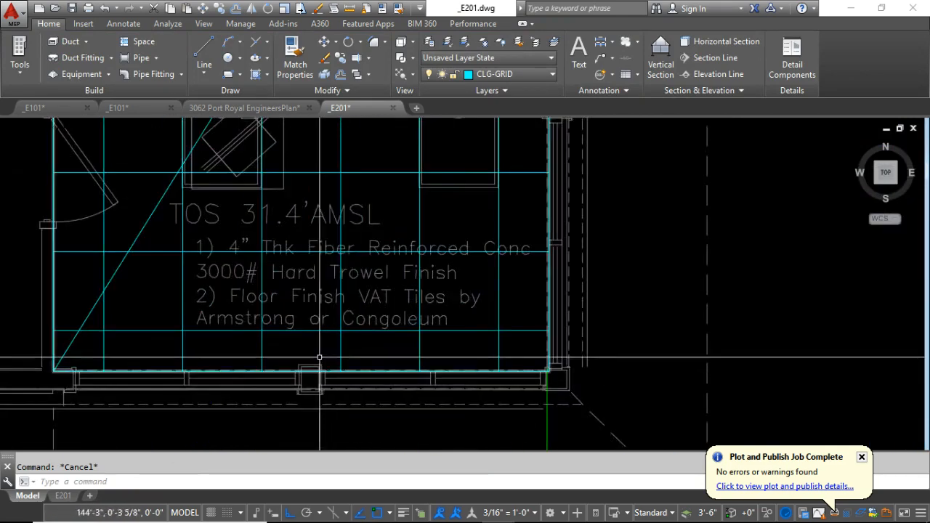
{"action": "scroll", "coordinate": [291, 204], "scroll_direction": "down", "scroll_amount": 3}
{"action": "scroll", "coordinate": [232, 227], "scroll_direction": "up", "scroll_amount": 4}
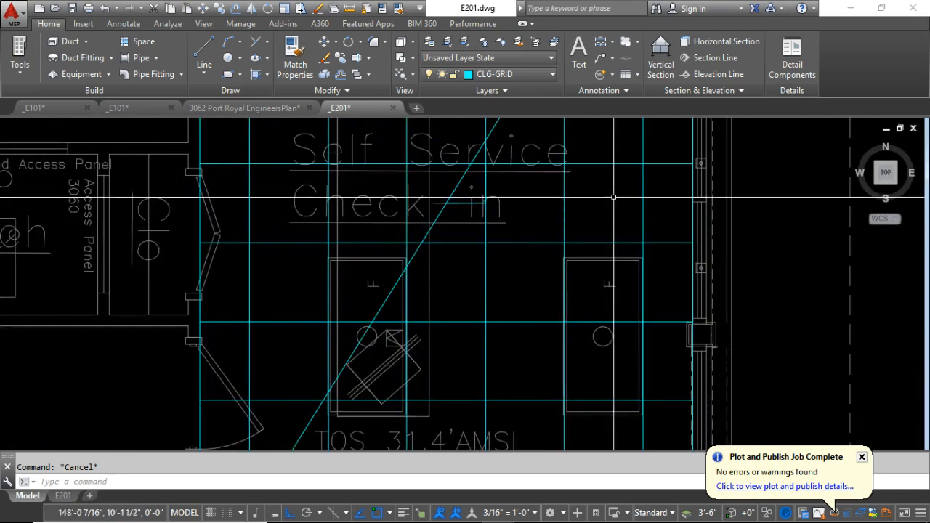
Erase the diagonal and the two 12-inch construction lines from the Self Service Check-in room.
{"action": "scroll", "coordinate": [666, 205], "scroll_direction": "down", "scroll_amount": 6}
{"action": "scroll", "coordinate": [427, 319], "scroll_direction": "up", "scroll_amount": 2}
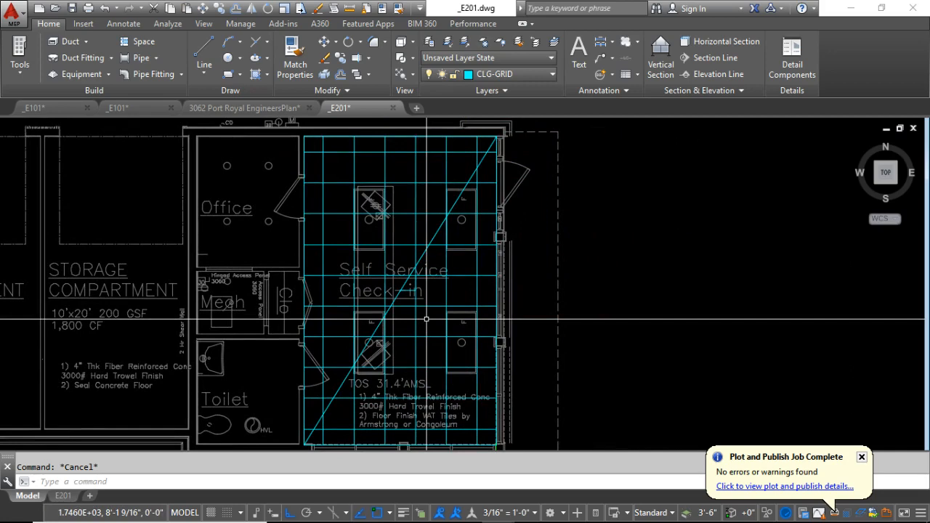
{"action": "scroll", "coordinate": [319, 268], "scroll_direction": "up", "scroll_amount": 2}
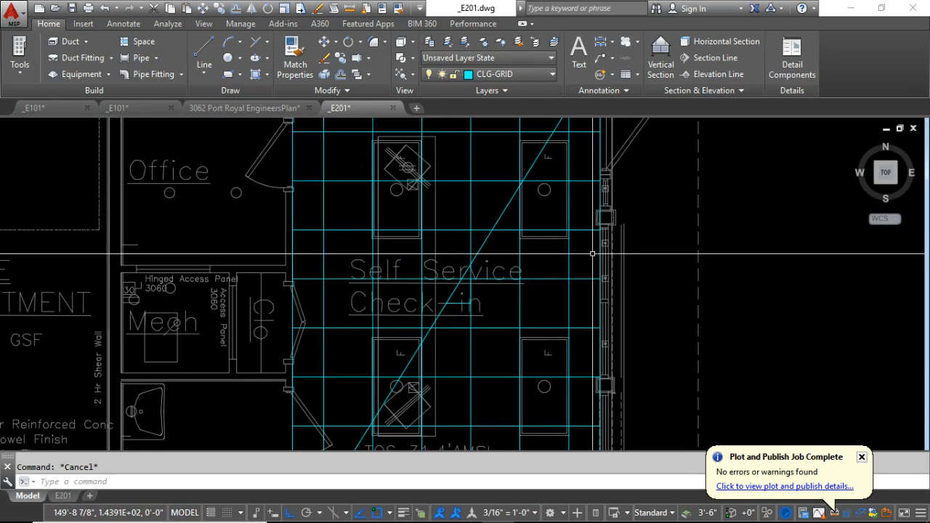
{"action": "scroll", "coordinate": [429, 269], "scroll_direction": "down", "scroll_amount": 3}
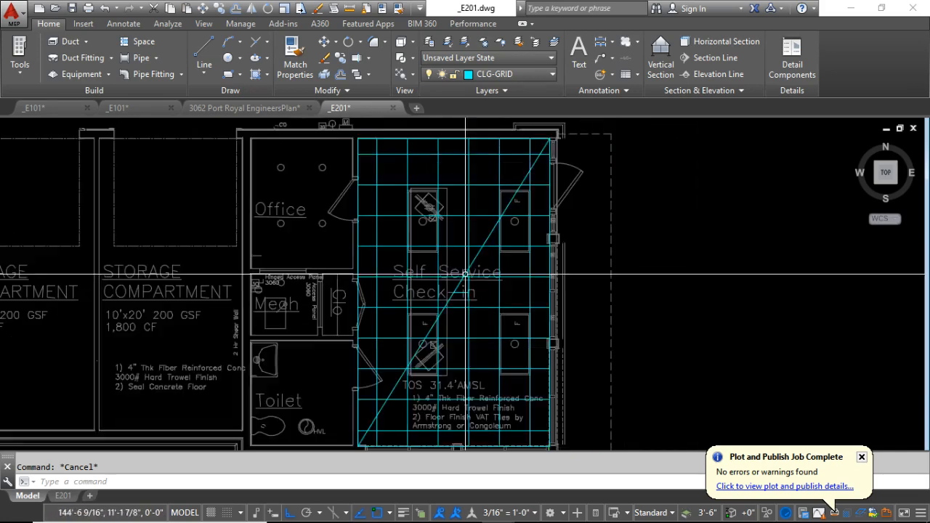
{"action": "scroll", "coordinate": [412, 274], "scroll_direction": "up", "scroll_amount": 1}
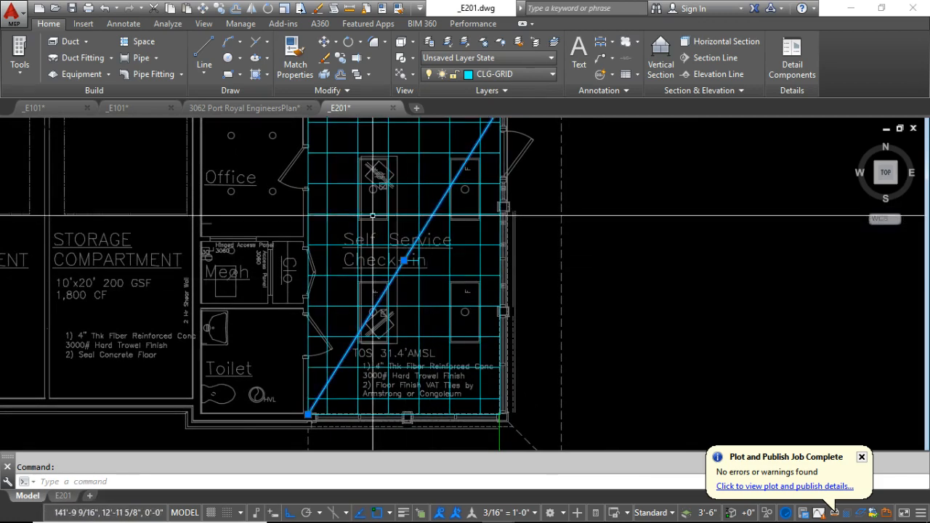
{"action": "scroll", "coordinate": [385, 272], "scroll_direction": "up", "scroll_amount": 4}
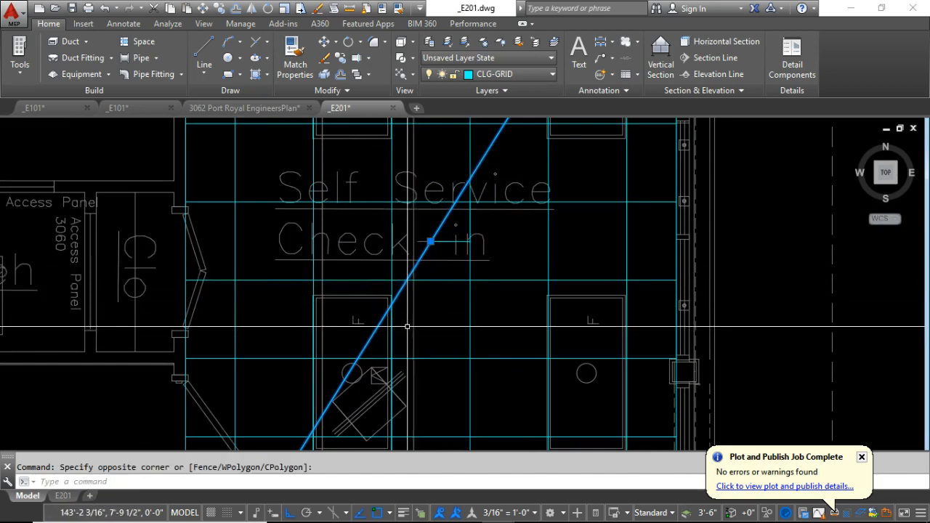
{"action": "scroll", "coordinate": [407, 326], "scroll_direction": "down", "scroll_amount": 4}
{"action": "scroll", "coordinate": [393, 251], "scroll_direction": "up", "scroll_amount": 4}
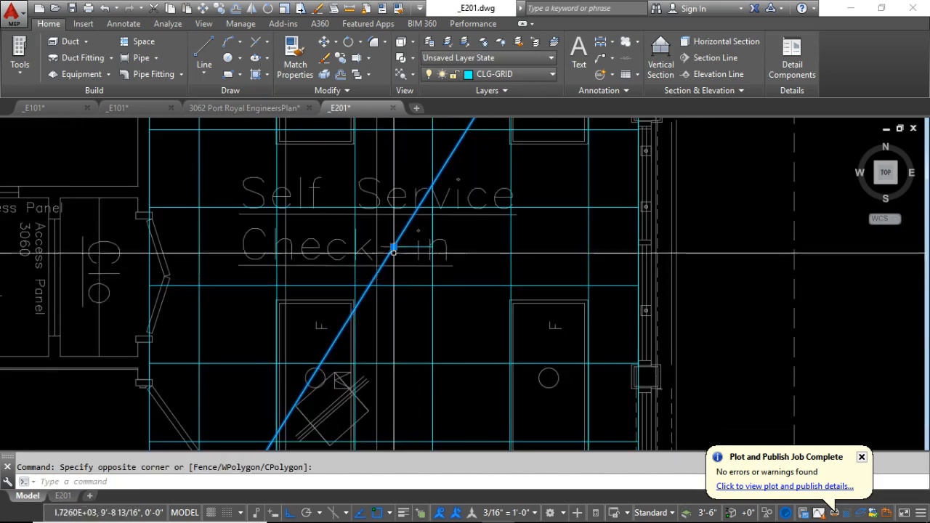
{"action": "scroll", "coordinate": [393, 251], "scroll_direction": "up", "scroll_amount": 4}
{"action": "left_click", "coordinate": [375, 240]}
{"action": "left_click", "coordinate": [540, 256]}
{"action": "scroll", "coordinate": [480, 291], "scroll_direction": "down", "scroll_amount": 2}
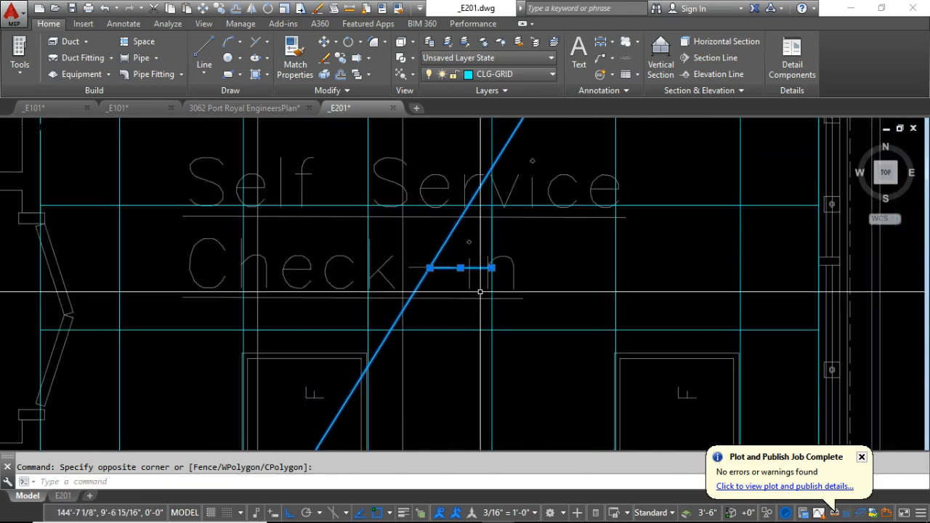
{"action": "left_click", "coordinate": [481, 284]}
{"action": "left_click", "coordinate": [513, 201]}
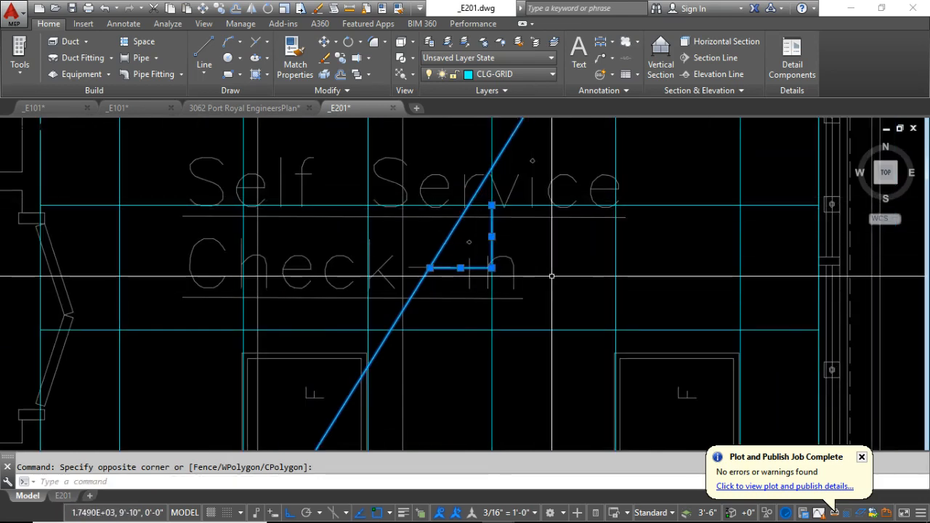
{"action": "key", "text": "Delete"}
{"action": "scroll", "coordinate": [490, 273], "scroll_direction": "down", "scroll_amount": 5}
{"action": "middle_click_drag", "start_coordinate": [449, 216], "coordinate": [371, 223]}
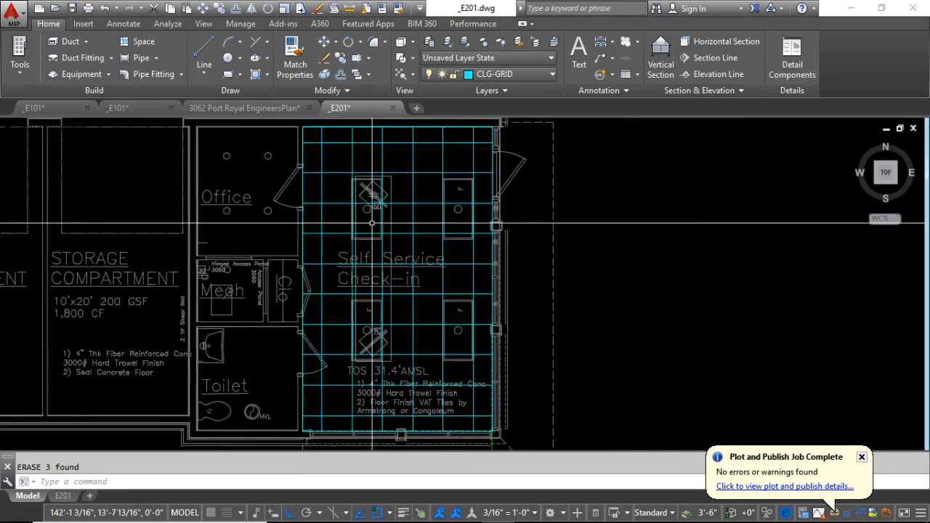
Examine how the ceiling grid lines up with the light fixtures in the Self Service Check-in room.
{"action": "scroll", "coordinate": [356, 184], "scroll_direction": "up", "scroll_amount": 2}
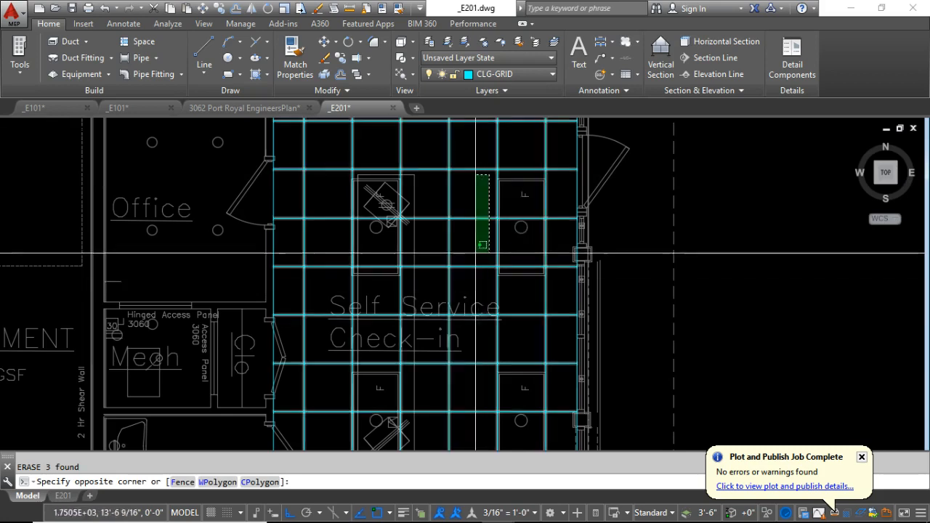
{"action": "left_click", "coordinate": [483, 174]}
{"action": "key", "text": "Escape"}
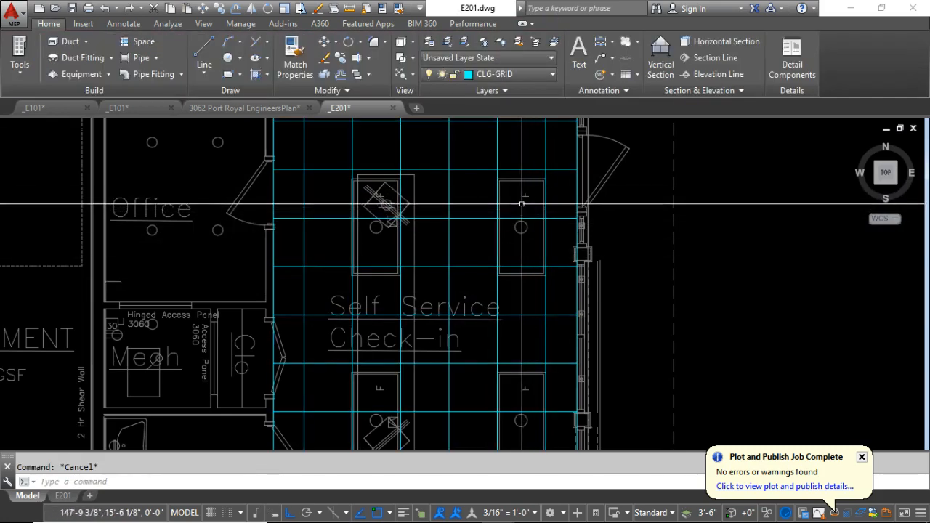
{"action": "left_click", "coordinate": [340, 157]}
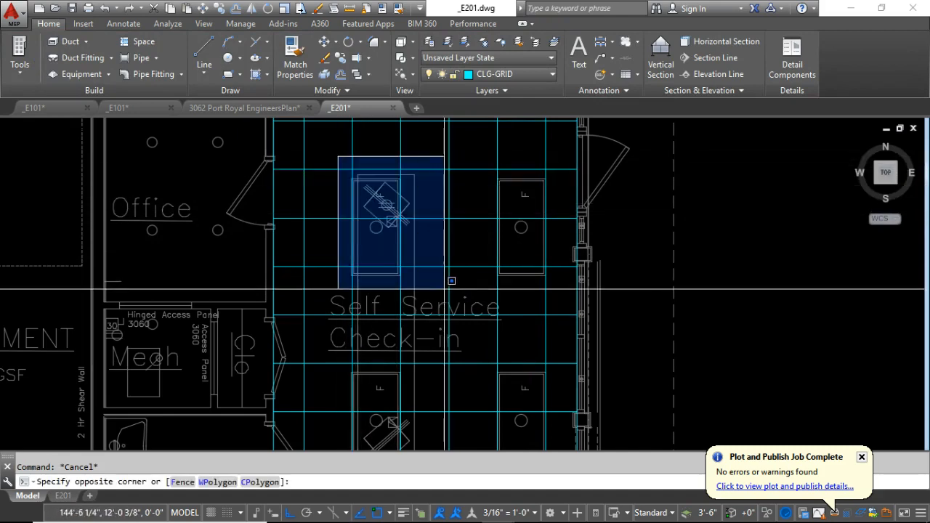
{"action": "scroll", "coordinate": [349, 210], "scroll_direction": "down", "scroll_amount": 2}
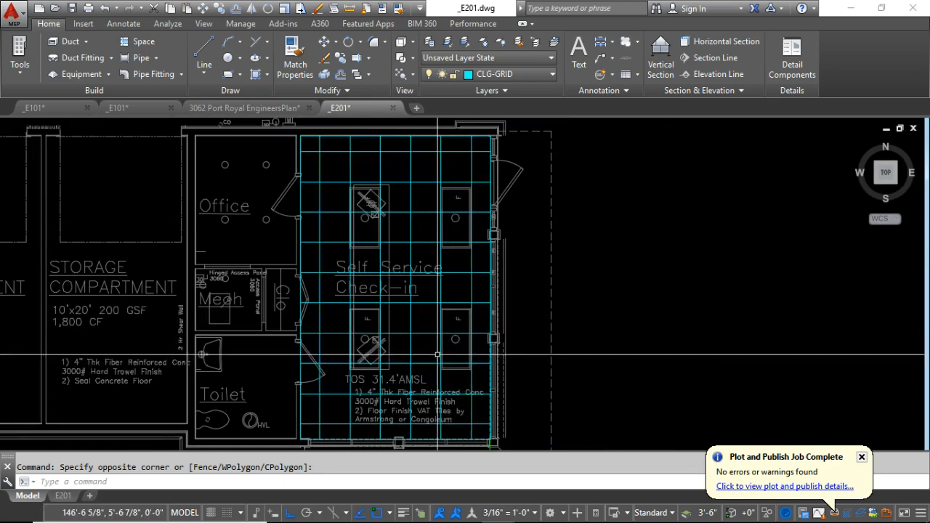
{"action": "scroll", "coordinate": [454, 337], "scroll_direction": "up", "scroll_amount": 2}
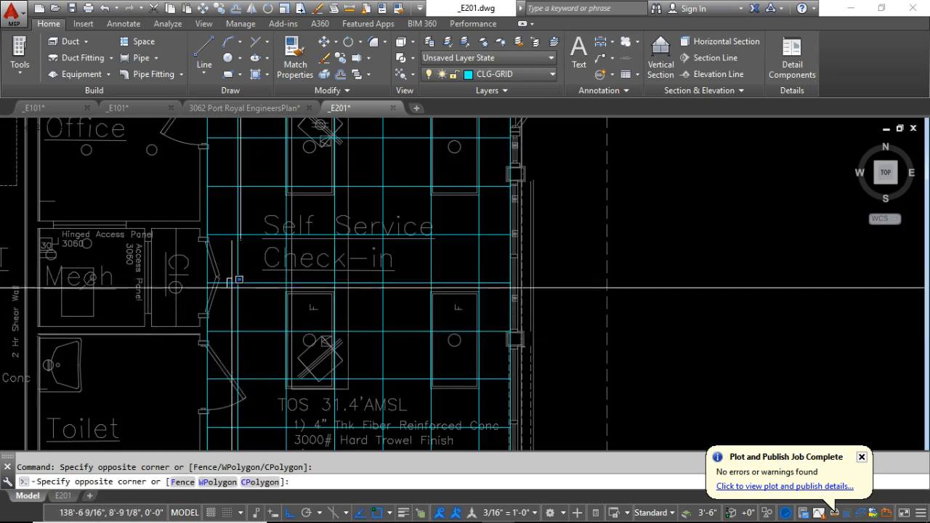
{"action": "key", "text": "Escape"}
{"action": "scroll", "coordinate": [277, 372], "scroll_direction": "down", "scroll_amount": 5}
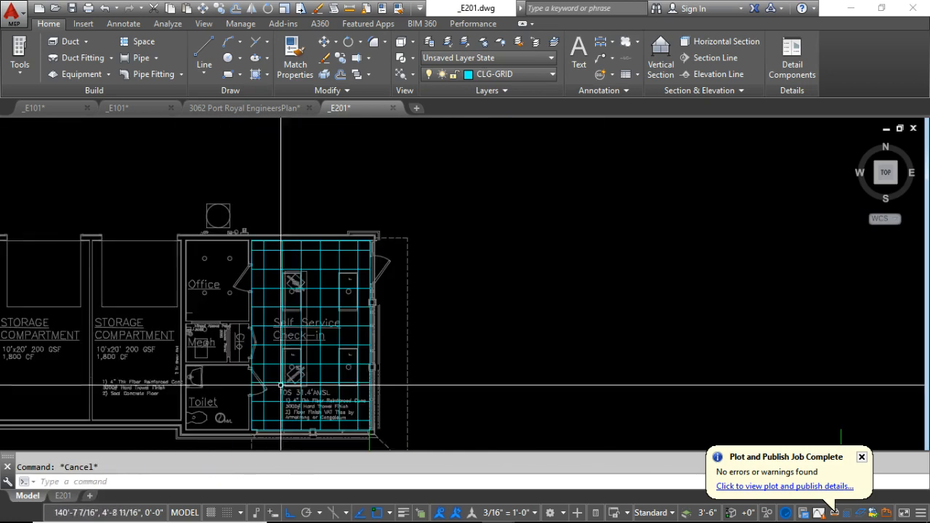
{"action": "scroll", "coordinate": [313, 293], "scroll_direction": "up", "scroll_amount": 4}
{"action": "scroll", "coordinate": [316, 281], "scroll_direction": "down", "scroll_amount": 1}
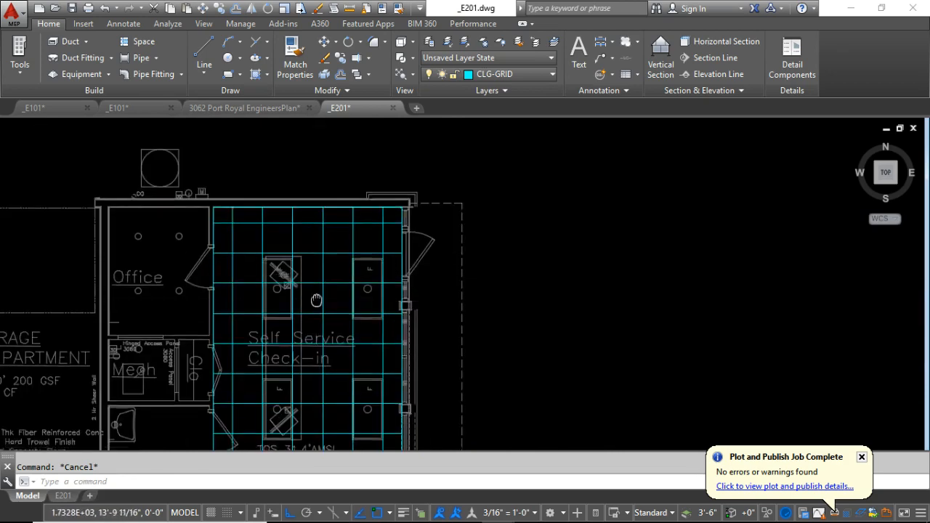
{"action": "middle_click_drag", "start_coordinate": [317, 303], "coordinate": [330, 231]}
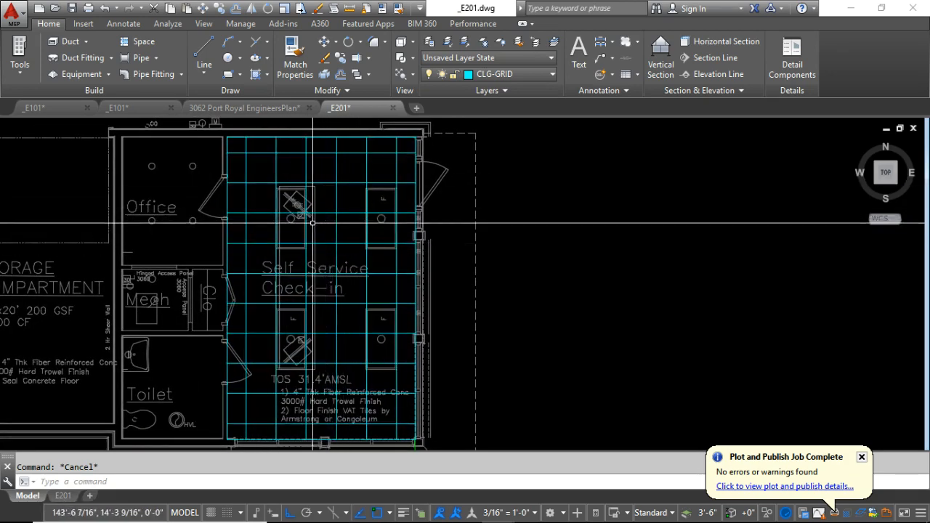
{"action": "scroll", "coordinate": [362, 177], "scroll_direction": "up", "scroll_amount": 2}
{"action": "left_click", "coordinate": [357, 204]}
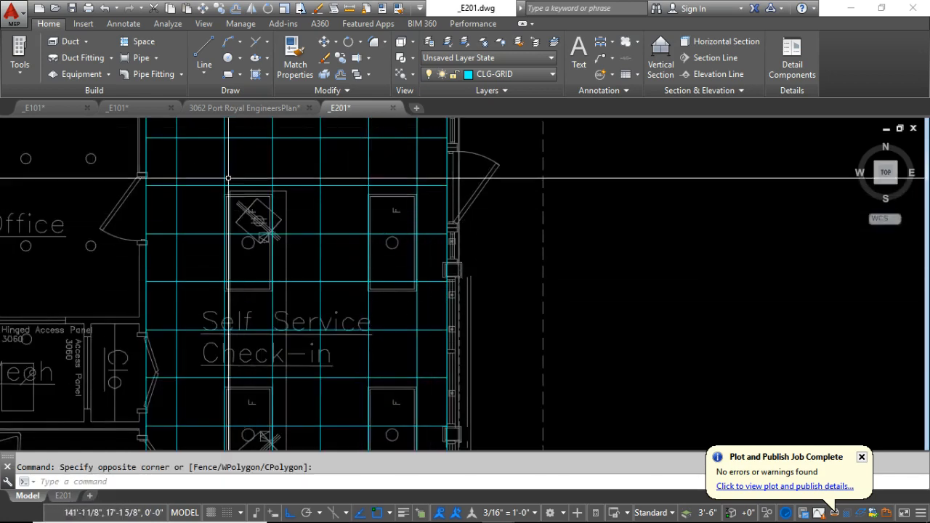
{"action": "left_click", "coordinate": [205, 173]}
{"action": "left_click", "coordinate": [299, 317]}
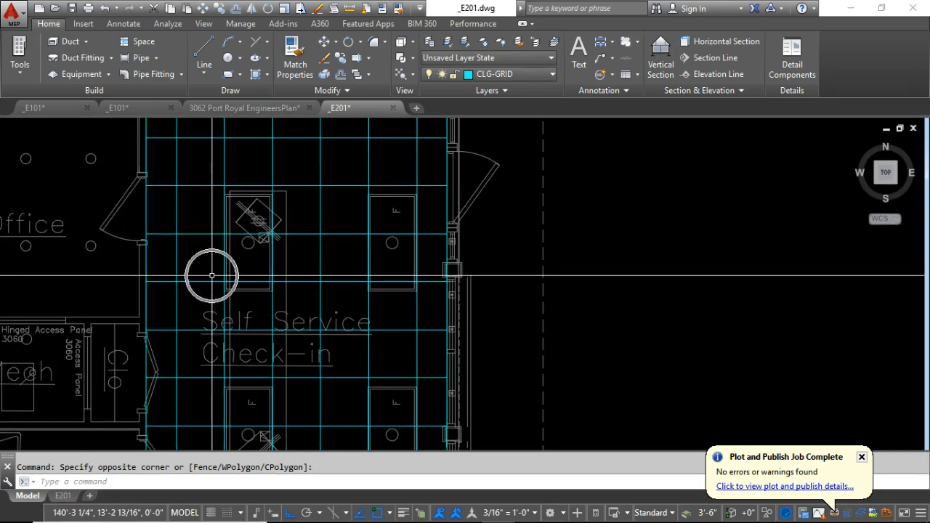
Draw a diagonal line across the Office from its southeast inner corner to its northwest inner corner.
{"action": "scroll", "coordinate": [212, 275], "scroll_direction": "down", "scroll_amount": 5}
{"action": "middle_click_drag", "start_coordinate": [309, 226], "coordinate": [494, 211]}
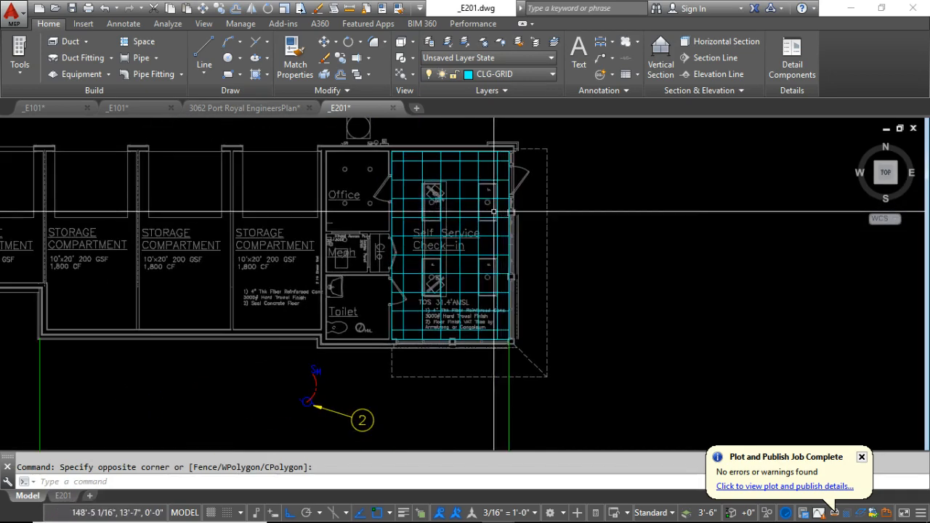
{"action": "middle_click_drag", "start_coordinate": [365, 238], "coordinate": [306, 270]}
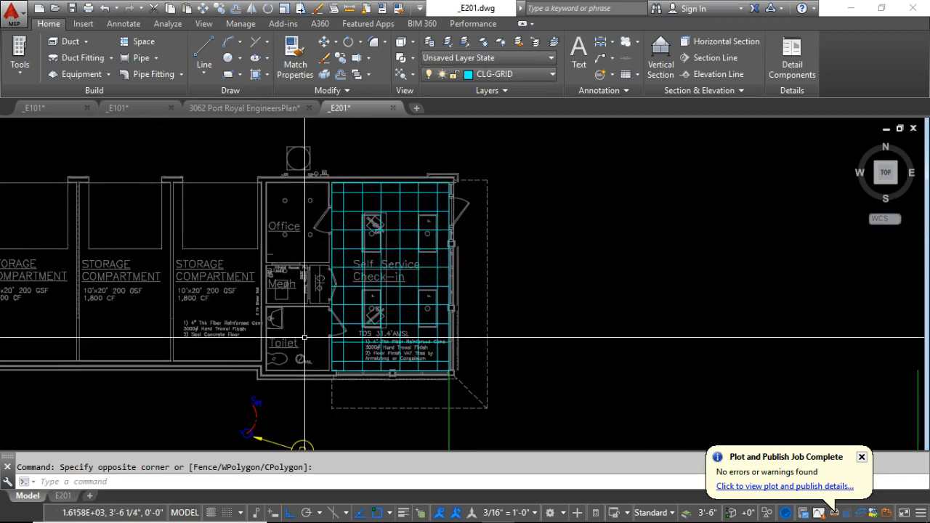
{"action": "scroll", "coordinate": [295, 230], "scroll_direction": "up", "scroll_amount": 2}
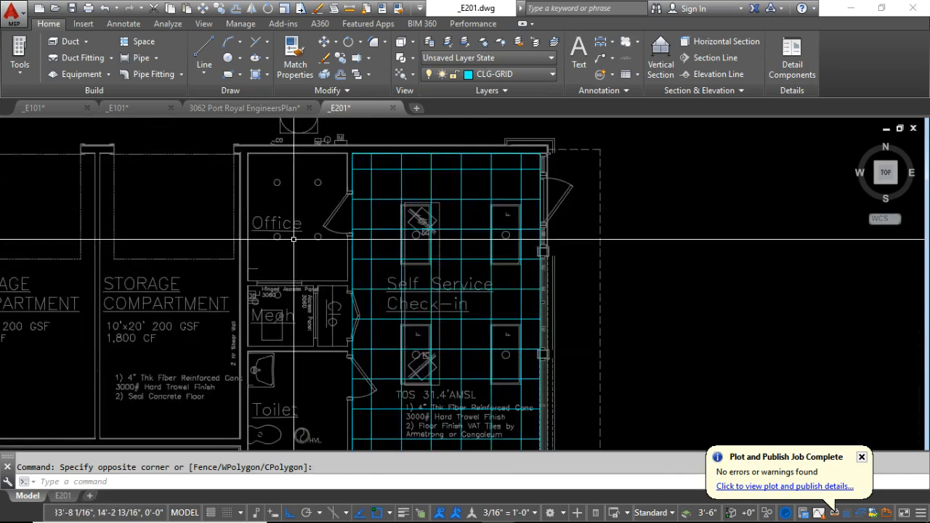
{"action": "type", "text": "l"}
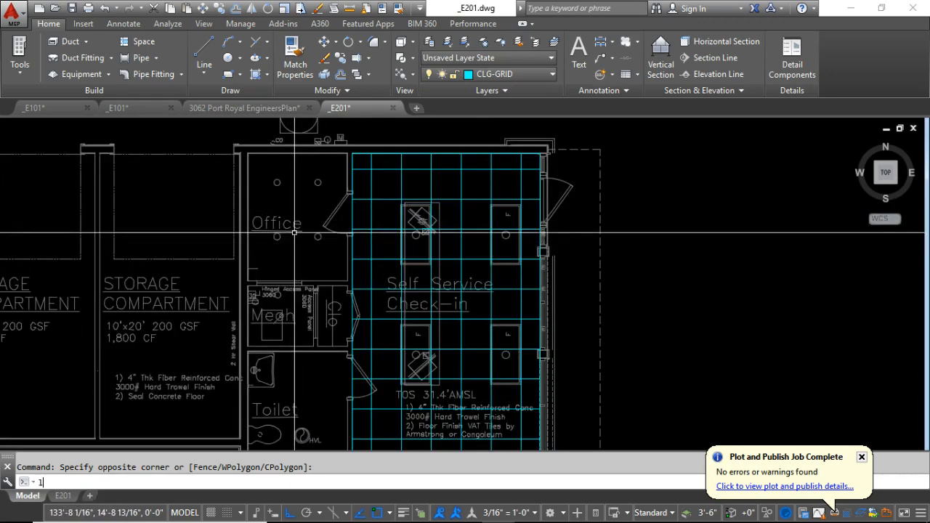
{"action": "key", "text": "Return"}
{"action": "scroll", "coordinate": [343, 273], "scroll_direction": "up", "scroll_amount": 2}
{"action": "left_click", "coordinate": [349, 284]}
{"action": "scroll", "coordinate": [349, 284], "scroll_direction": "down", "scroll_amount": 2}
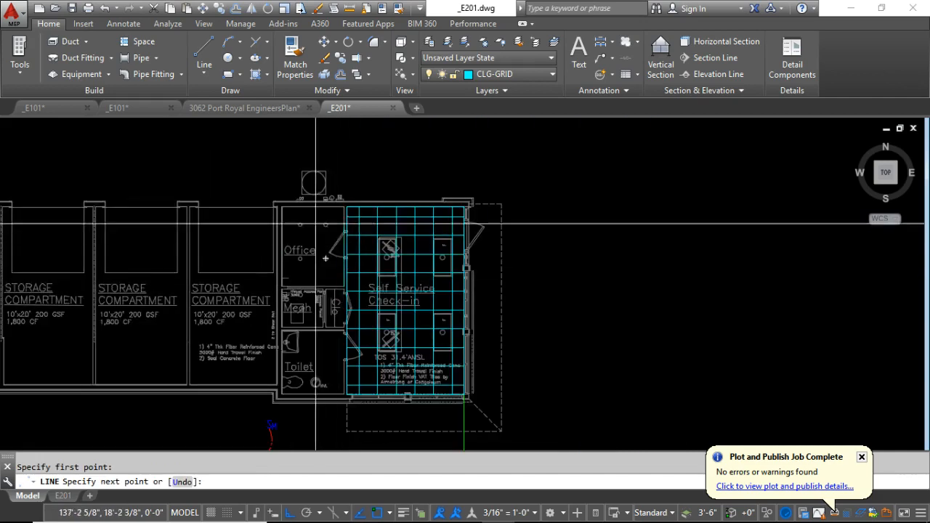
{"action": "scroll", "coordinate": [283, 225], "scroll_direction": "up", "scroll_amount": 3}
{"action": "left_click", "coordinate": [273, 176]}
{"action": "scroll", "coordinate": [284, 180], "scroll_direction": "down", "scroll_amount": 4}
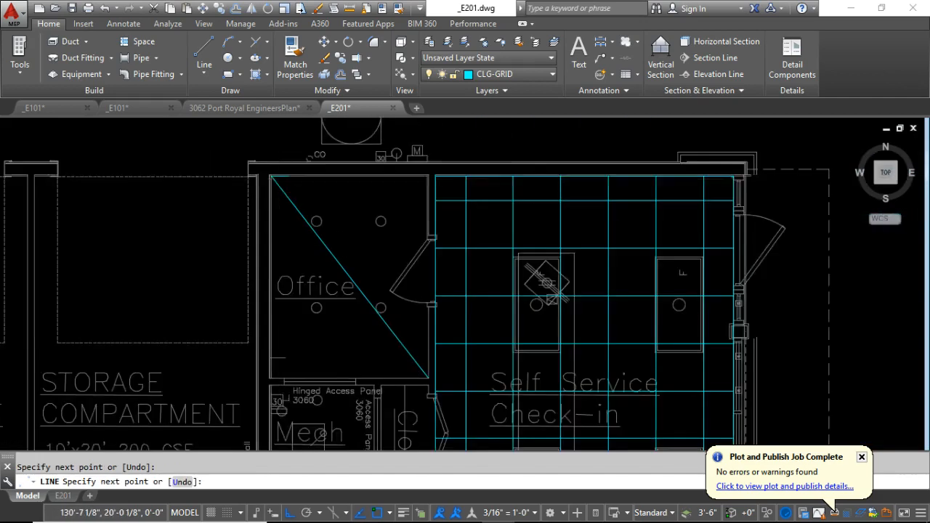
{"action": "key", "text": "Return"}
Erase the diagonal line from the Office.
{"action": "middle_click_drag", "start_coordinate": [325, 312], "coordinate": [309, 191]}
{"action": "scroll", "coordinate": [305, 286], "scroll_direction": "up", "scroll_amount": 2}
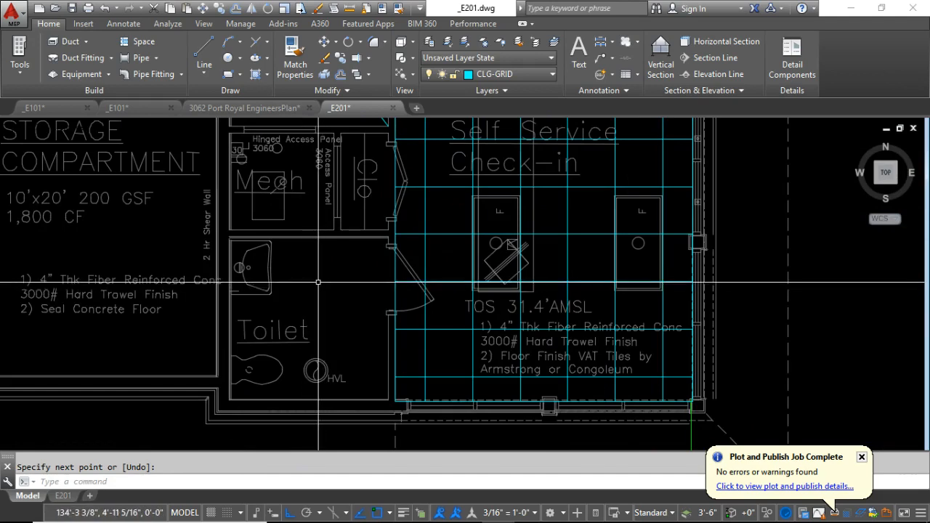
{"action": "scroll", "coordinate": [318, 282], "scroll_direction": "down", "scroll_amount": 3}
{"action": "scroll", "coordinate": [396, 195], "scroll_direction": "up", "scroll_amount": 3}
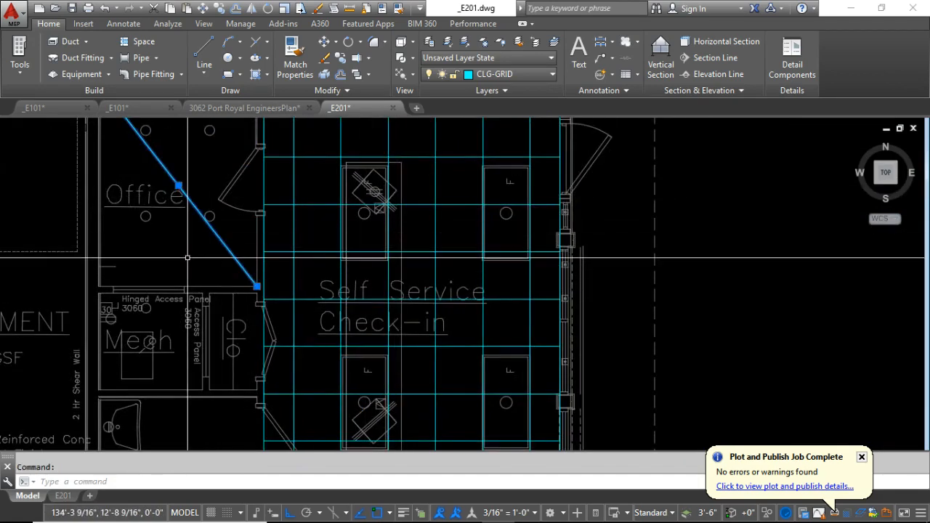
{"action": "key", "text": "Return"}
Trace the Office's inner walls with a corner-to-corner rectangle and list its properties to read the room's area.
{"action": "middle_click_drag", "start_coordinate": [170, 214], "coordinate": [288, 261]}
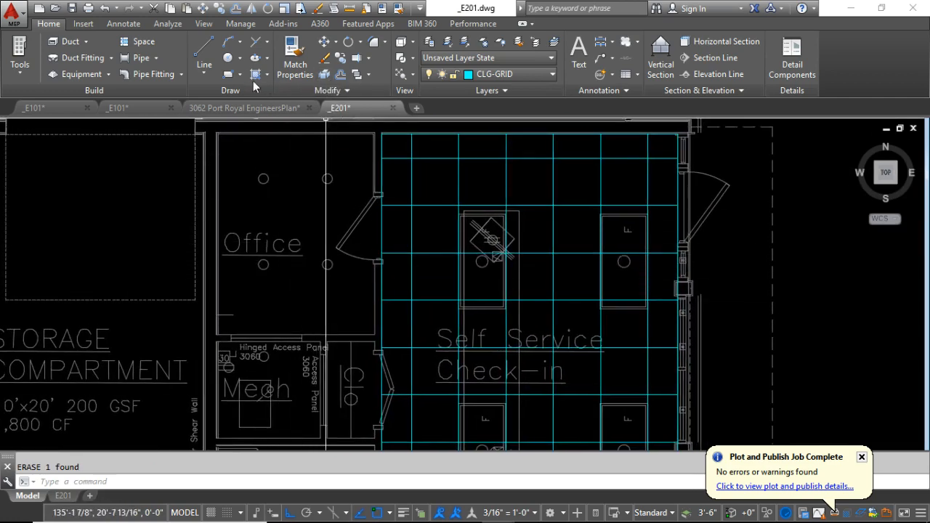
{"action": "left_click", "coordinate": [228, 74]}
{"action": "left_click", "coordinate": [375, 335]}
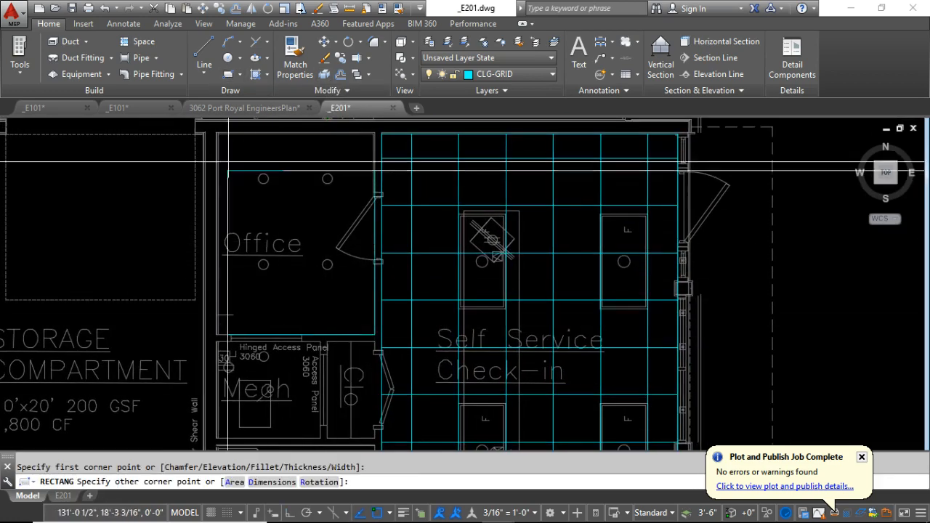
{"action": "left_click", "coordinate": [217, 134]}
{"action": "left_click", "coordinate": [376, 200]}
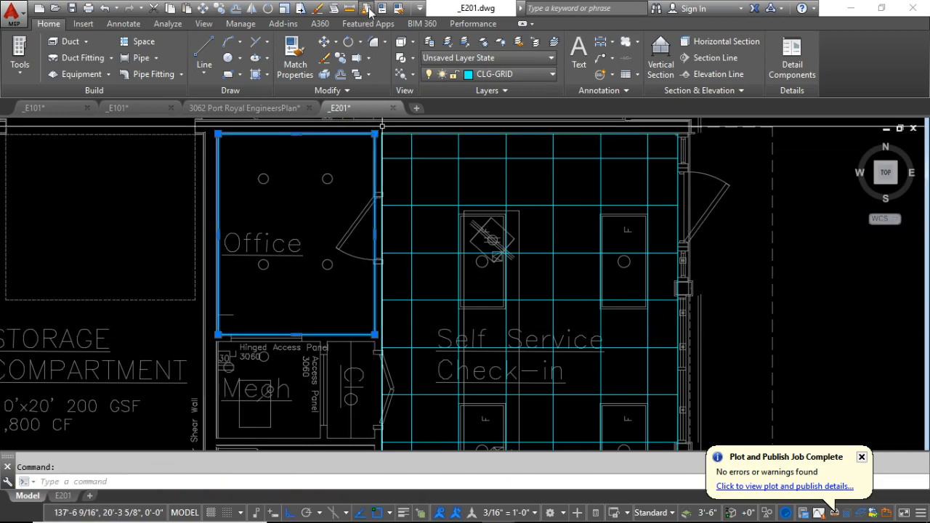
{"action": "left_click", "coordinate": [347, 9]}
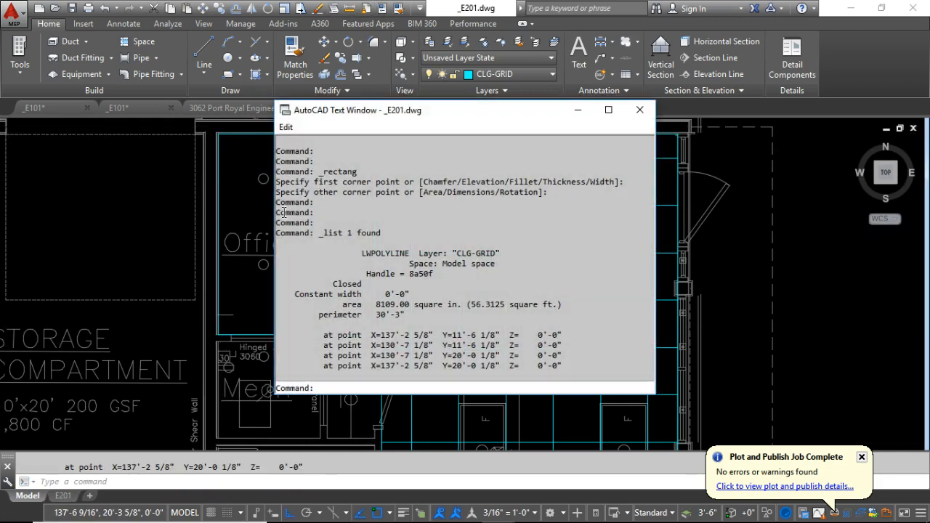
{"action": "left_click", "coordinate": [207, 267]}
Erase the rectangle traced around the Office.
{"action": "left_click", "coordinate": [375, 249]}
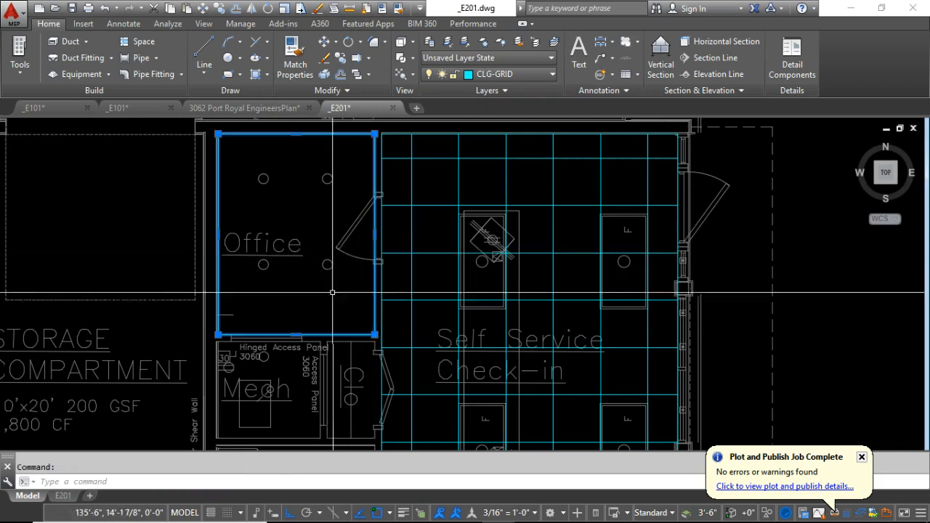
{"action": "key", "text": "Delete"}
{"action": "scroll", "coordinate": [327, 293], "scroll_direction": "down", "scroll_amount": 3}
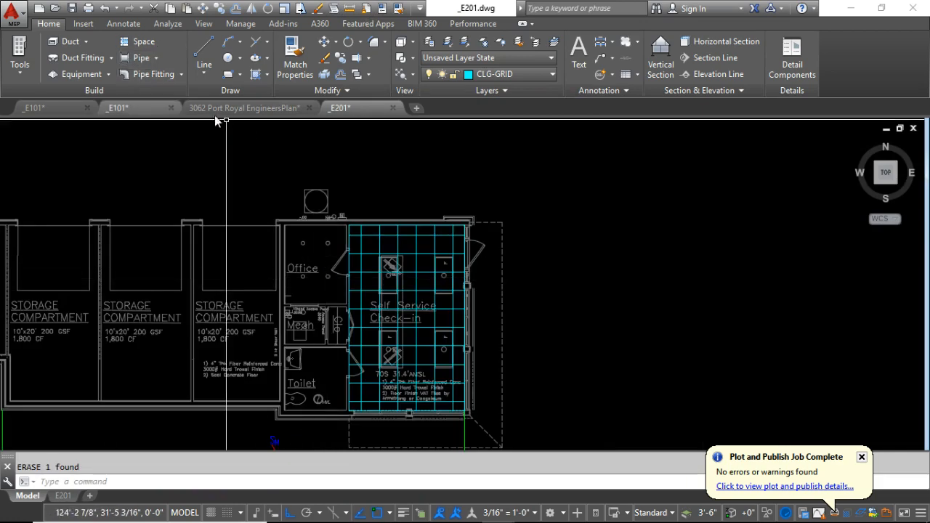
{"action": "mouse_move", "coordinate": [332, 520]}
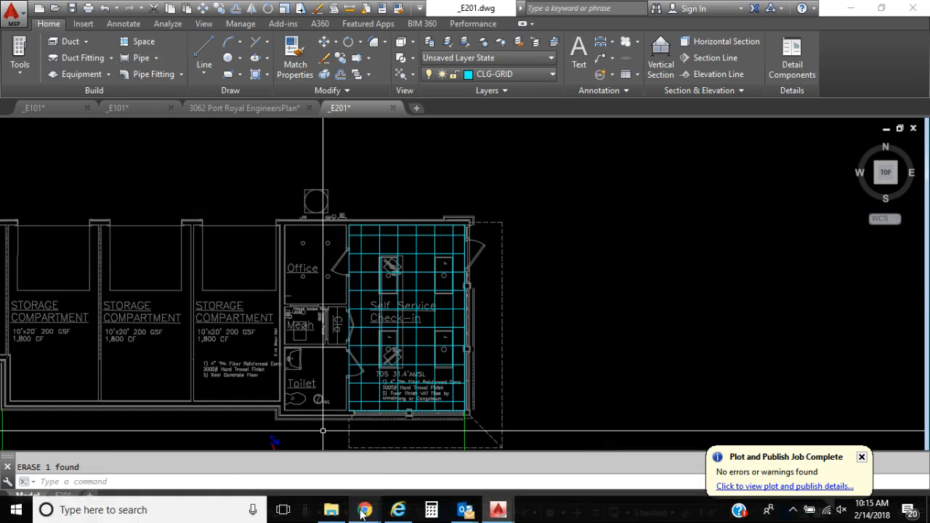